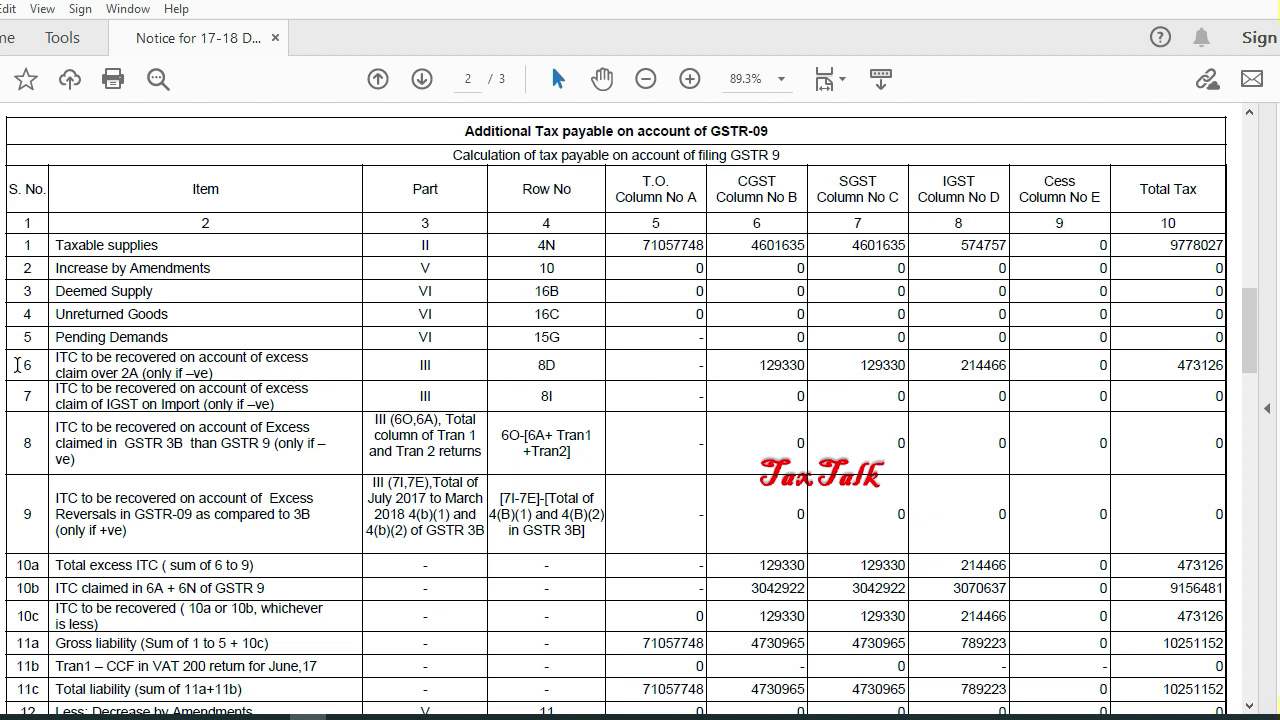
Step: Examine the notice's Taxable supplies tax amounts and row 6, ITC to be recovered for excess claim over 2A, with its 8D reference
{"action": "left_click_drag", "start_coordinate": [734, 242], "coordinate": [980, 237]}
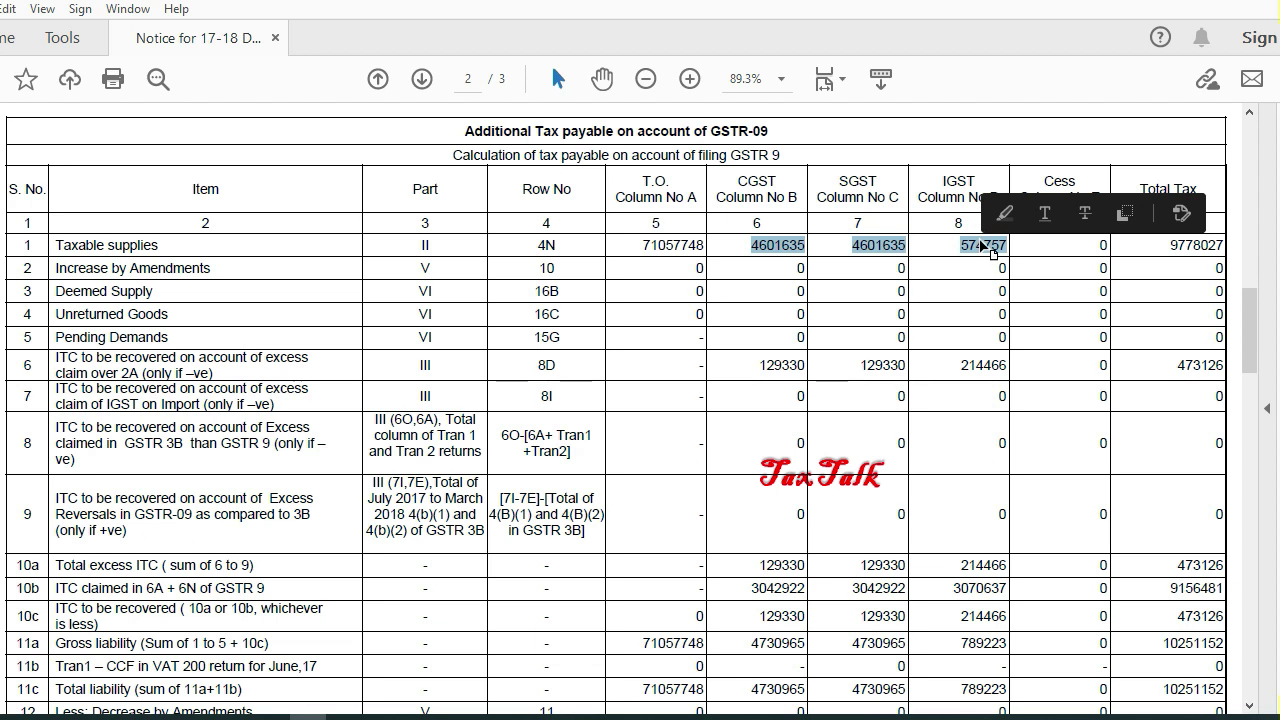
{"action": "left_click_drag", "start_coordinate": [742, 252], "coordinate": [808, 250]}
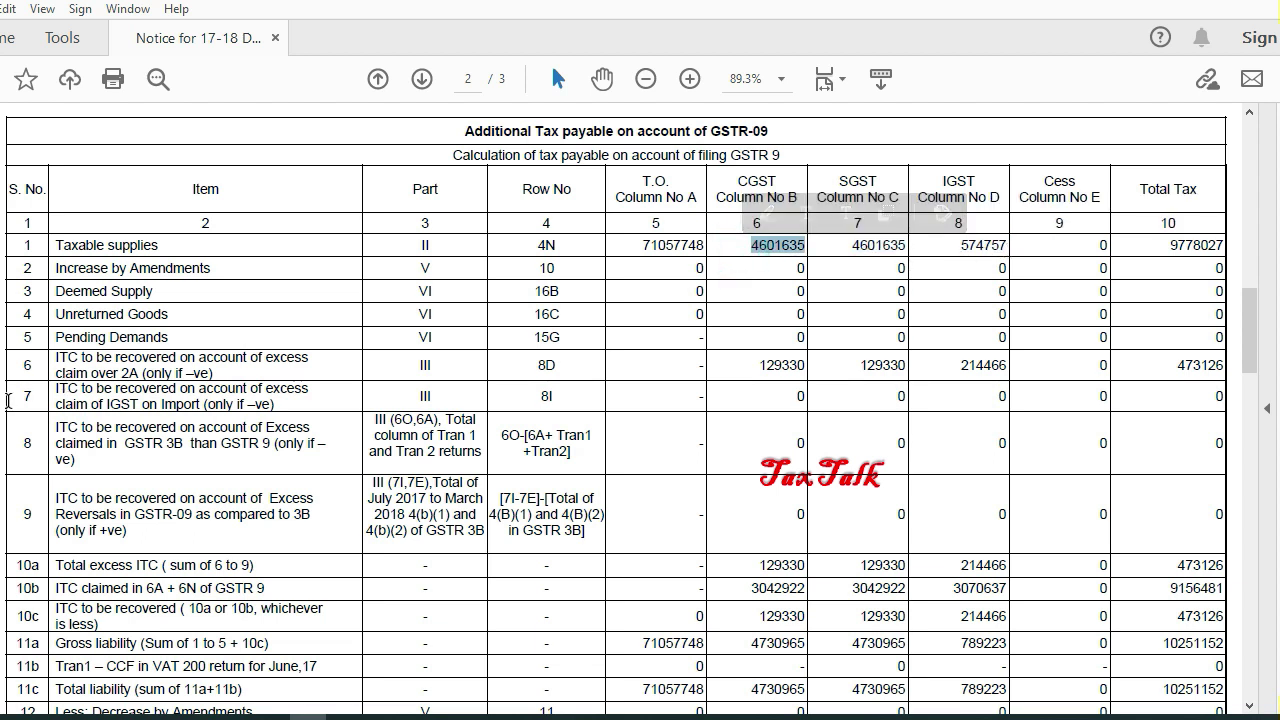
{"action": "left_click_drag", "start_coordinate": [27, 363], "coordinate": [112, 365]}
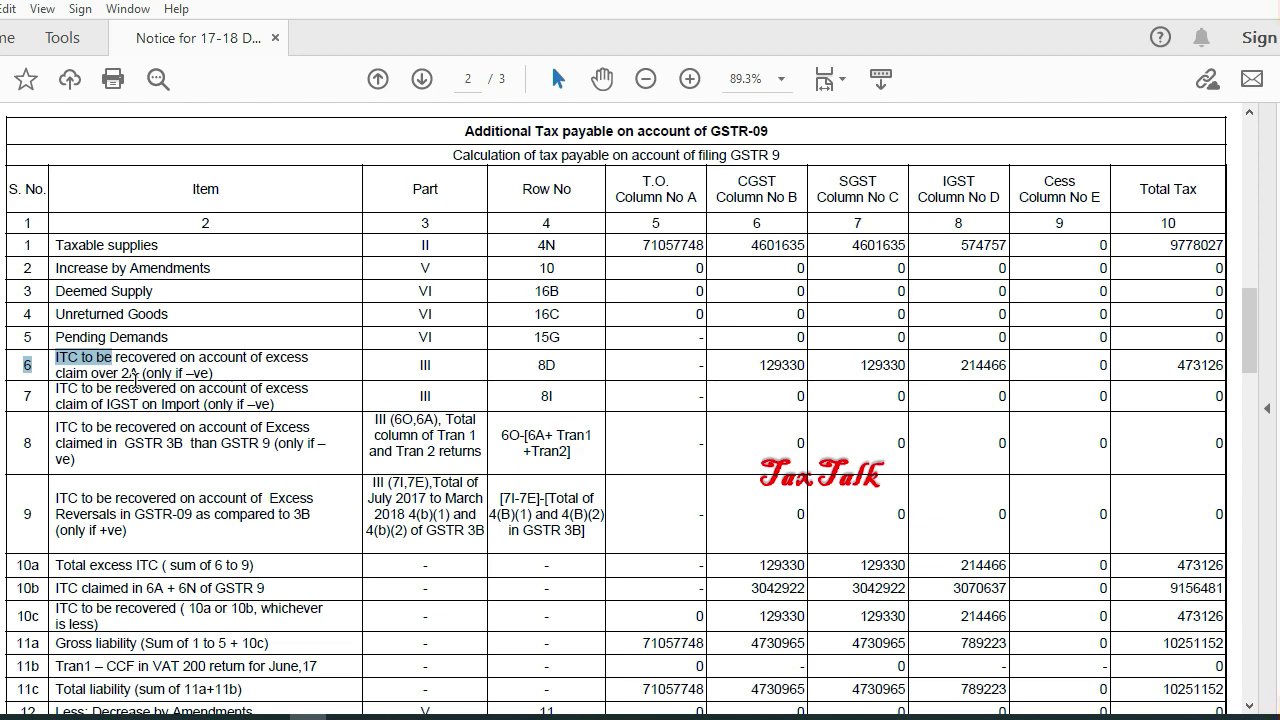
{"action": "left_click_drag", "start_coordinate": [754, 368], "coordinate": [990, 366]}
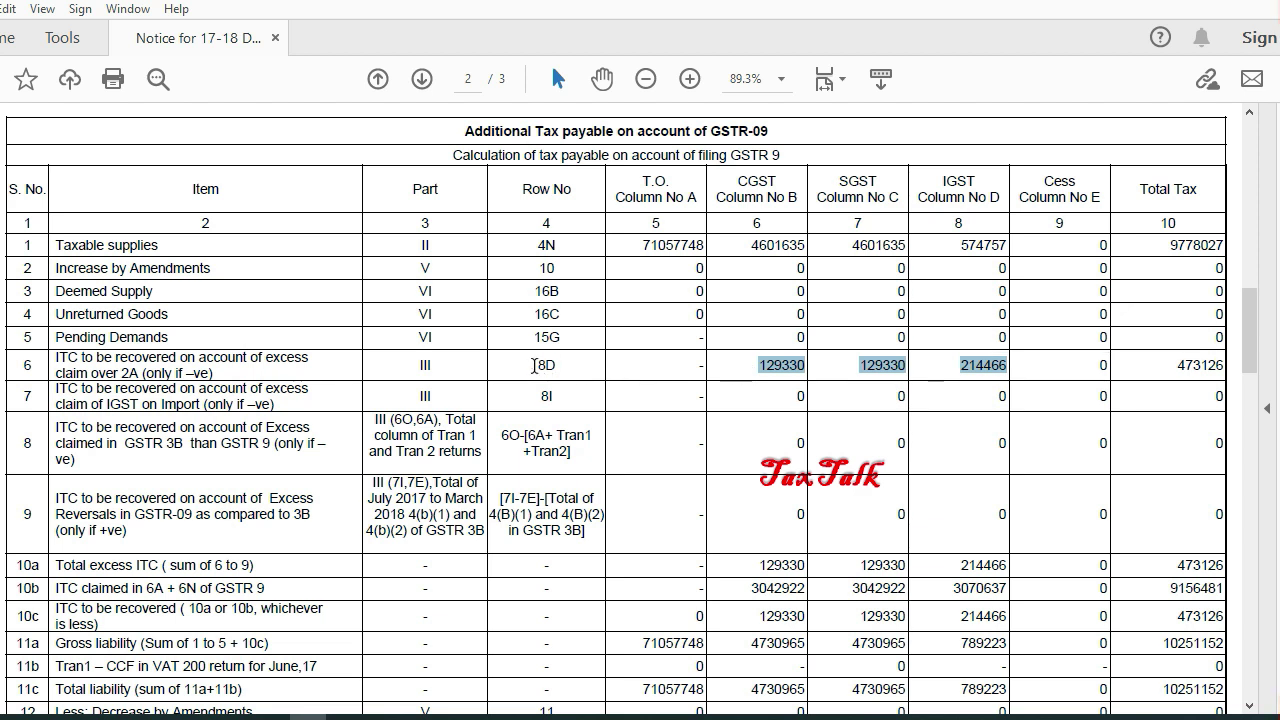
{"action": "left_click_drag", "start_coordinate": [530, 365], "coordinate": [584, 367]}
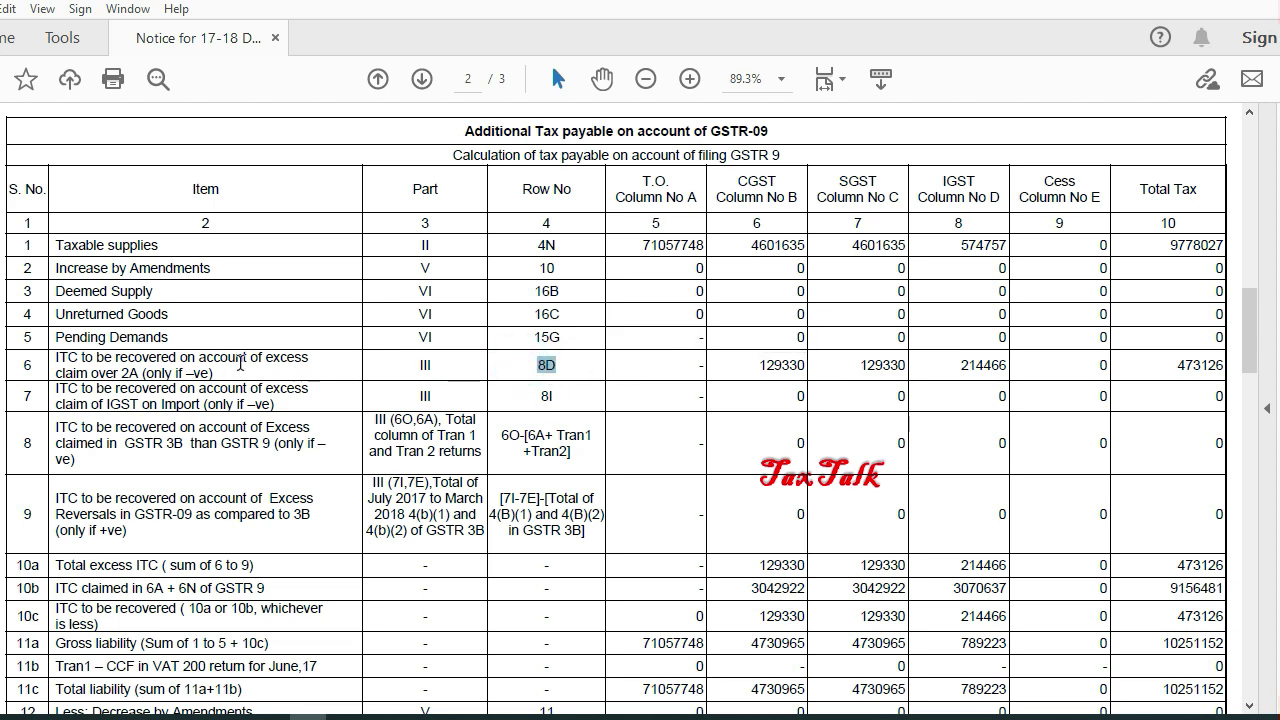
{"action": "left_click_drag", "start_coordinate": [161, 371], "coordinate": [245, 392]}
{"action": "left_click", "coordinate": [245, 392]}
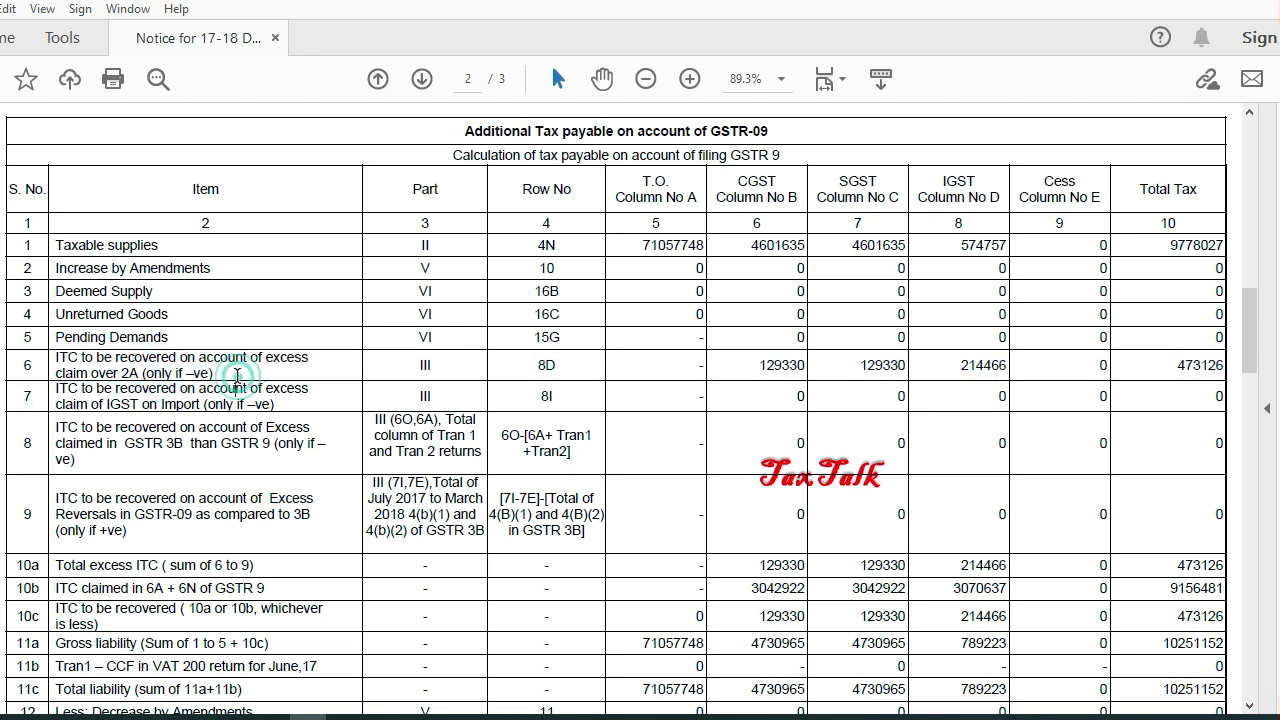
Step: Switch to the GSTR-9 Offline Tool workbook and examine row A, ITC as per GSTR-2A, on the 8 Other ITC sheet
{"action": "mouse_move", "coordinate": [285, 714]}
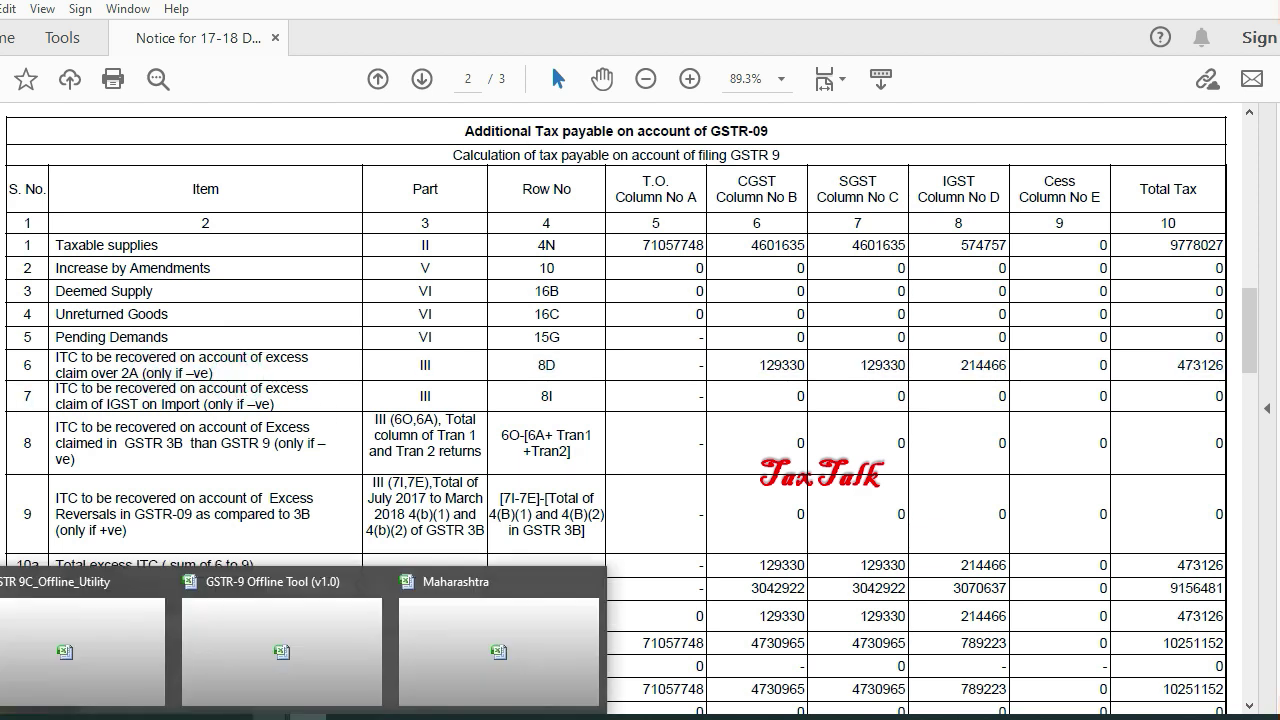
{"action": "left_click", "coordinate": [283, 660]}
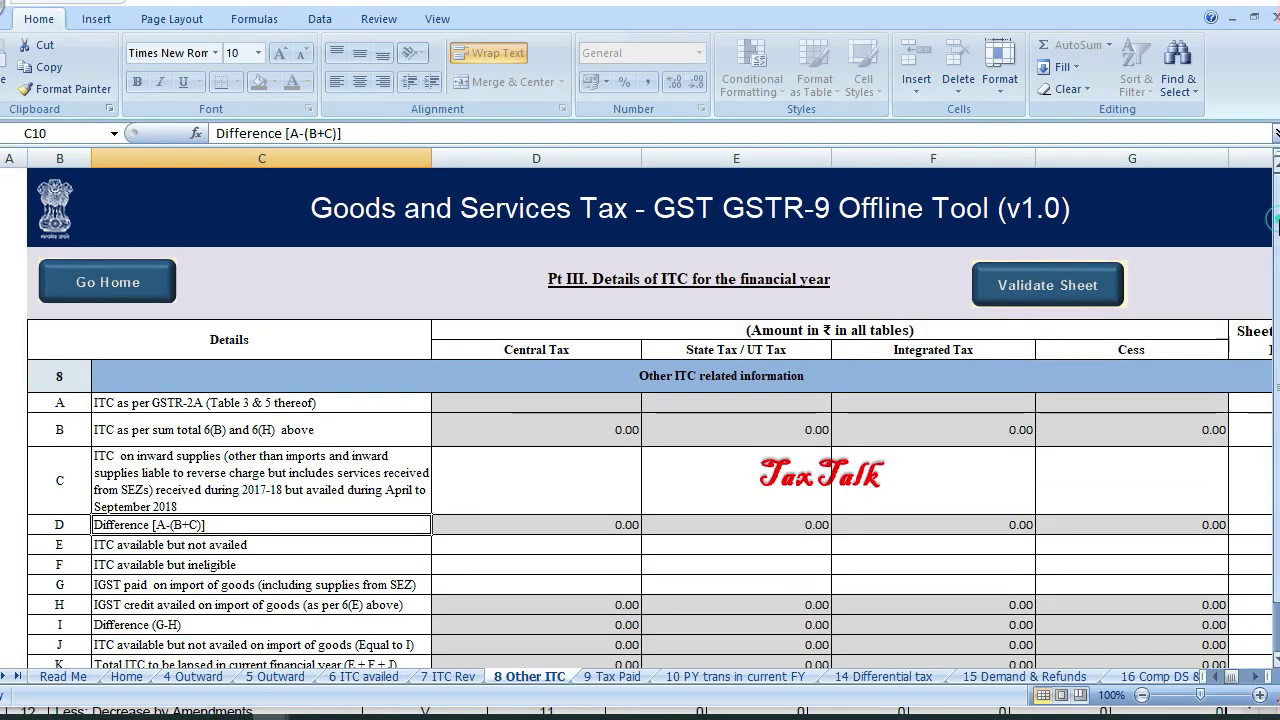
{"action": "left_click", "coordinate": [58, 379]}
{"action": "key", "text": "Down"}
{"action": "key", "text": "Right"}
{"action": "key", "text": "Right"}
{"action": "key", "text": "Right"}
{"action": "key", "text": "Left"}
{"action": "key", "text": "Left"}
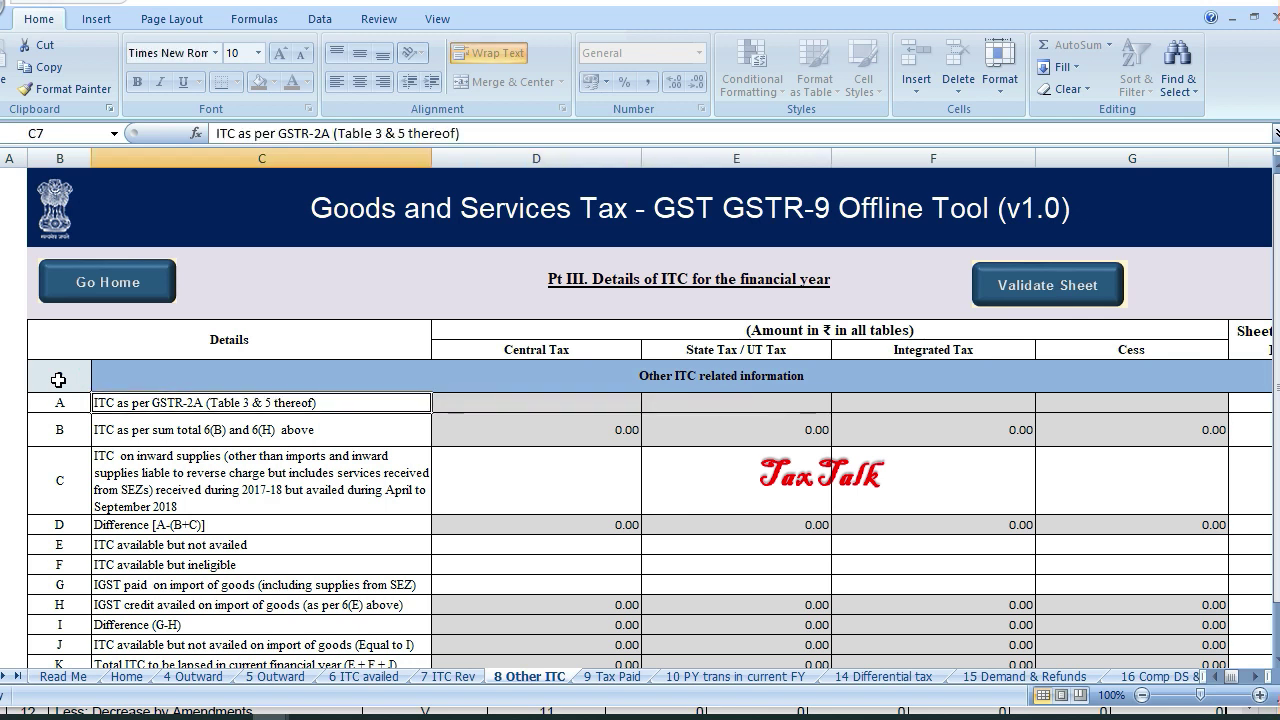
{"action": "key", "text": "Left"}
{"action": "key", "text": "Right"}
{"action": "key", "text": "Left"}
Step: Examine rows B and C of table 8, covering ITC from 6(B) and 6(H) and ITC availed during April to September 2018
{"action": "key", "text": "Down"}
{"action": "key", "text": "Right"}
{"action": "key", "text": "Right"}
{"action": "key", "text": "Right"}
{"action": "key", "text": "Left"}
{"action": "key", "text": "Left"}
{"action": "key", "text": "Right"}
{"action": "key", "text": "Right"}
{"action": "key", "text": "Left"}
{"action": "key", "text": "Left"}
{"action": "key", "text": "Right"}
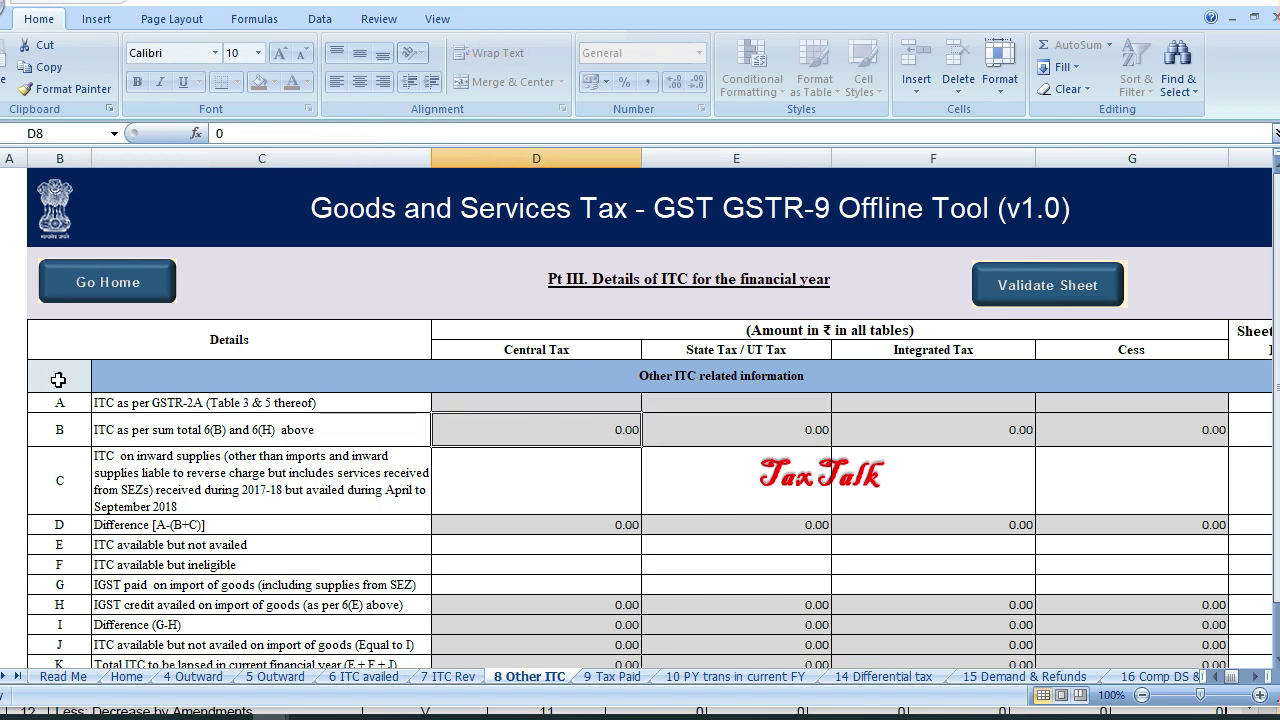
{"action": "key", "text": "Down"}
{"action": "key", "text": "Left"}
{"action": "key", "text": "Right"}
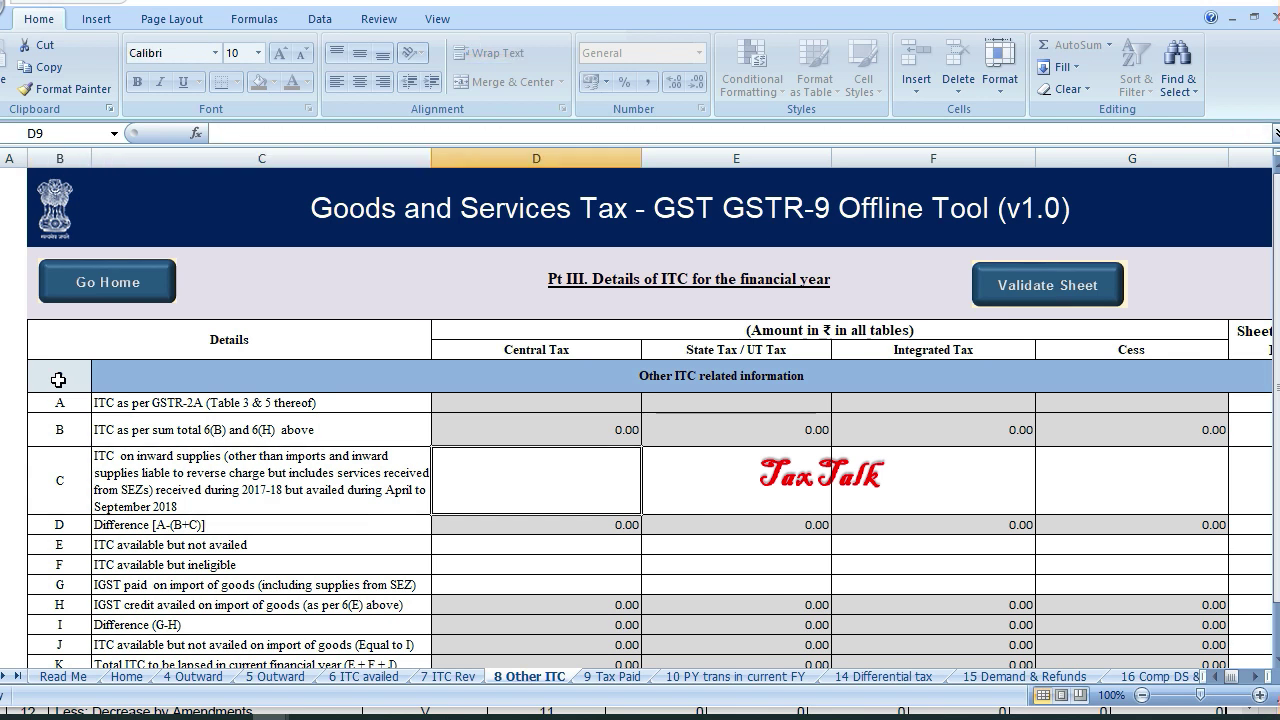
Step: Examine row D of table 8, Difference [A-(B+C)], across its tax columns
{"action": "key", "text": "Down"}
{"action": "key", "text": "Left"}
{"action": "key", "text": "Right"}
{"action": "key", "text": "Right"}
{"action": "key", "text": "Right"}
{"action": "key", "text": "Left"}
{"action": "key", "text": "Left"}
{"action": "key", "text": "Right"}
{"action": "key", "text": "Right"}
{"action": "key", "text": "Left"}
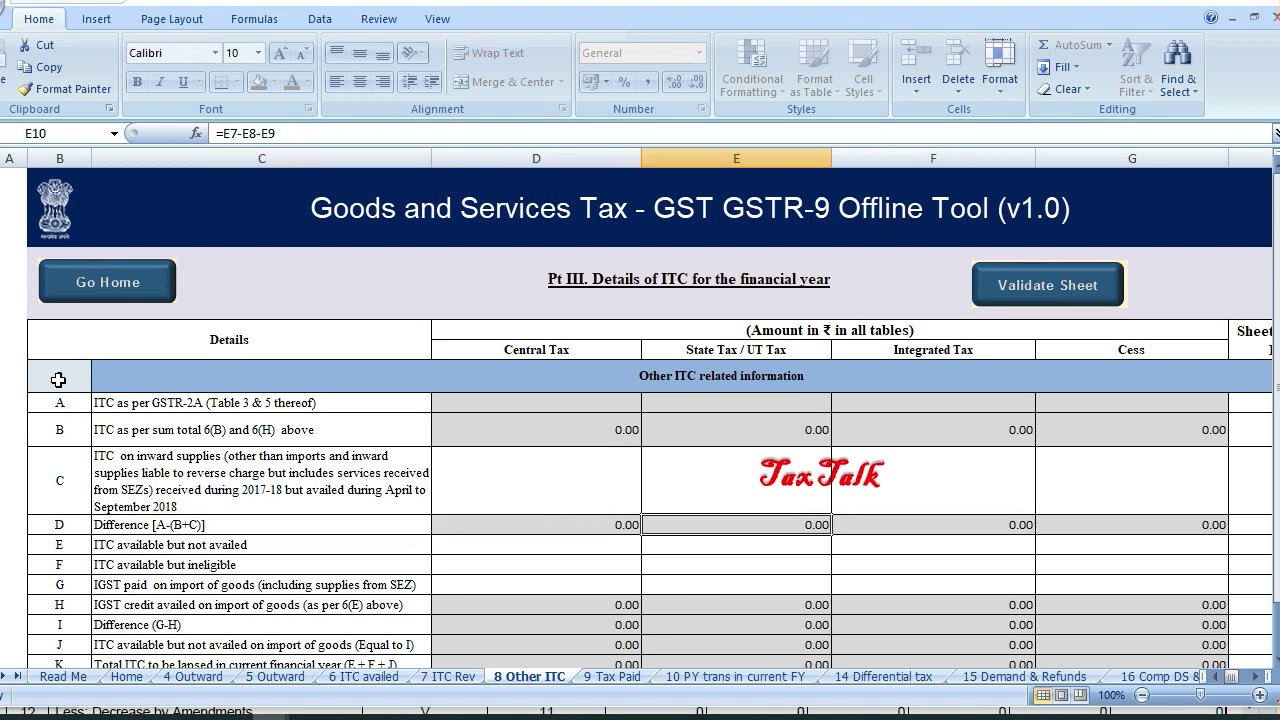
{"action": "key", "text": "Left"}
{"action": "key", "text": "Left"}
{"action": "key", "text": "Right"}
{"action": "key", "text": "Right"}
{"action": "key", "text": "Right"}
{"action": "key", "text": "Left"}
{"action": "key", "text": "Left"}
{"action": "key", "text": "Left"}
{"action": "key", "text": "Left"}
{"action": "key", "text": "Right"}
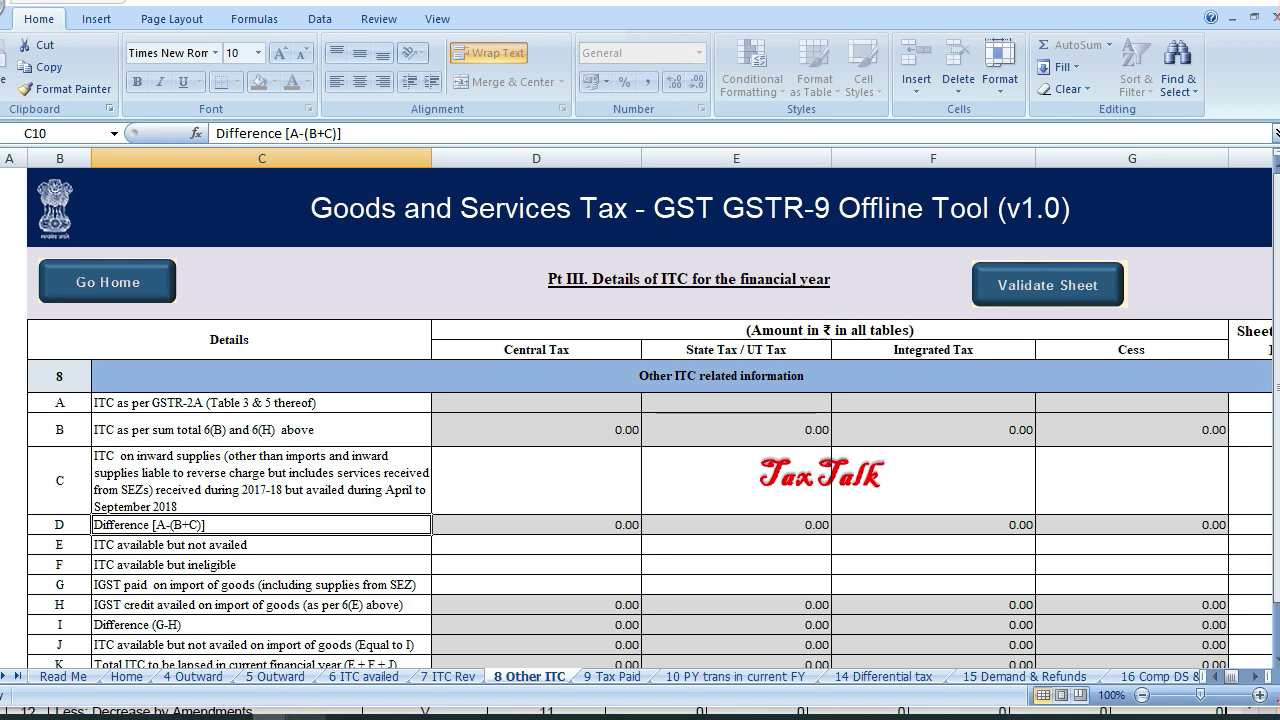
Step: Return to the notice PDF and review the row 6 excess ITC amounts, the Taxable supplies amounts and their 4N reference
{"action": "mouse_move", "coordinate": [305, 708]}
{"action": "left_click", "coordinate": [308, 662]}
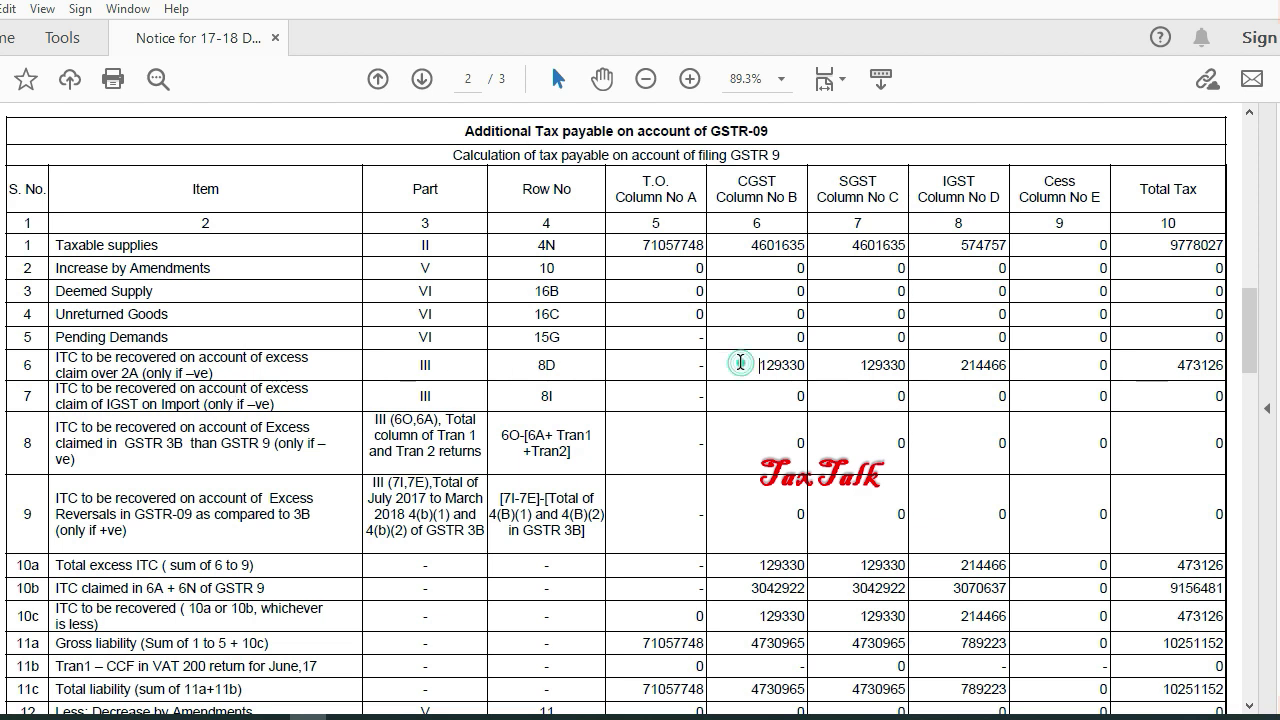
{"action": "left_click_drag", "start_coordinate": [726, 364], "coordinate": [1005, 366]}
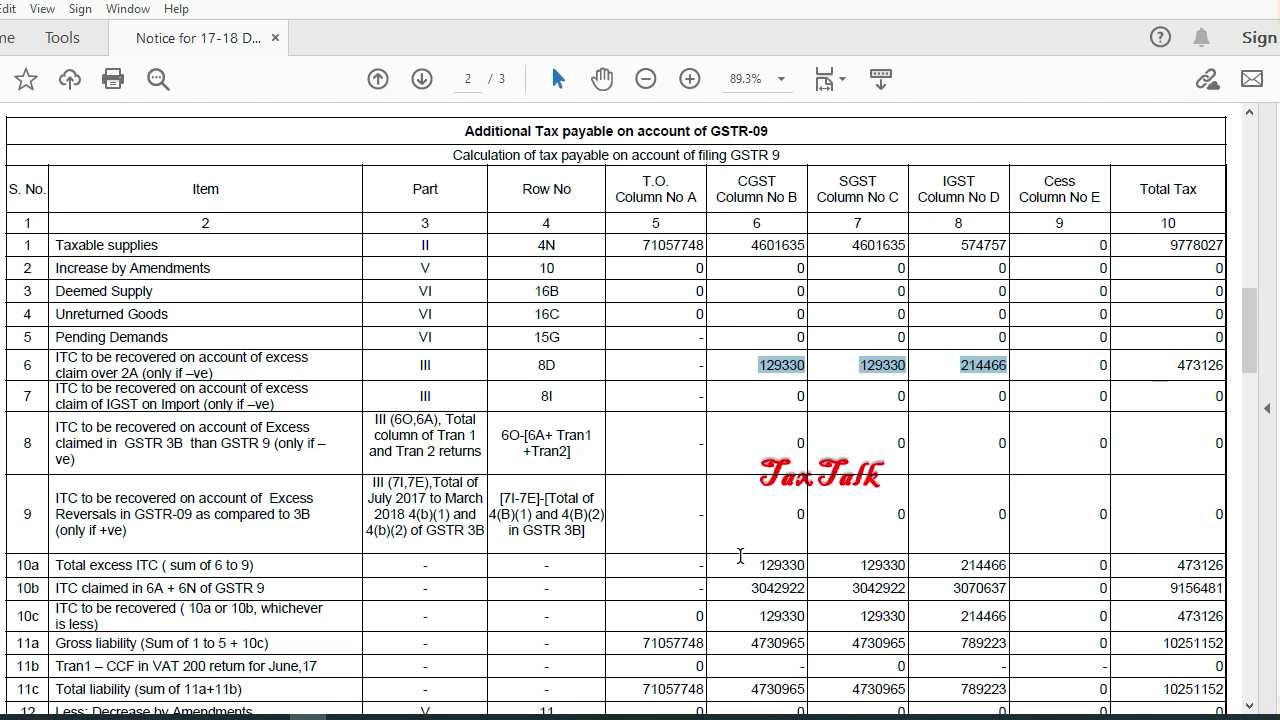
{"action": "left_click_drag", "start_coordinate": [750, 244], "coordinate": [1012, 242]}
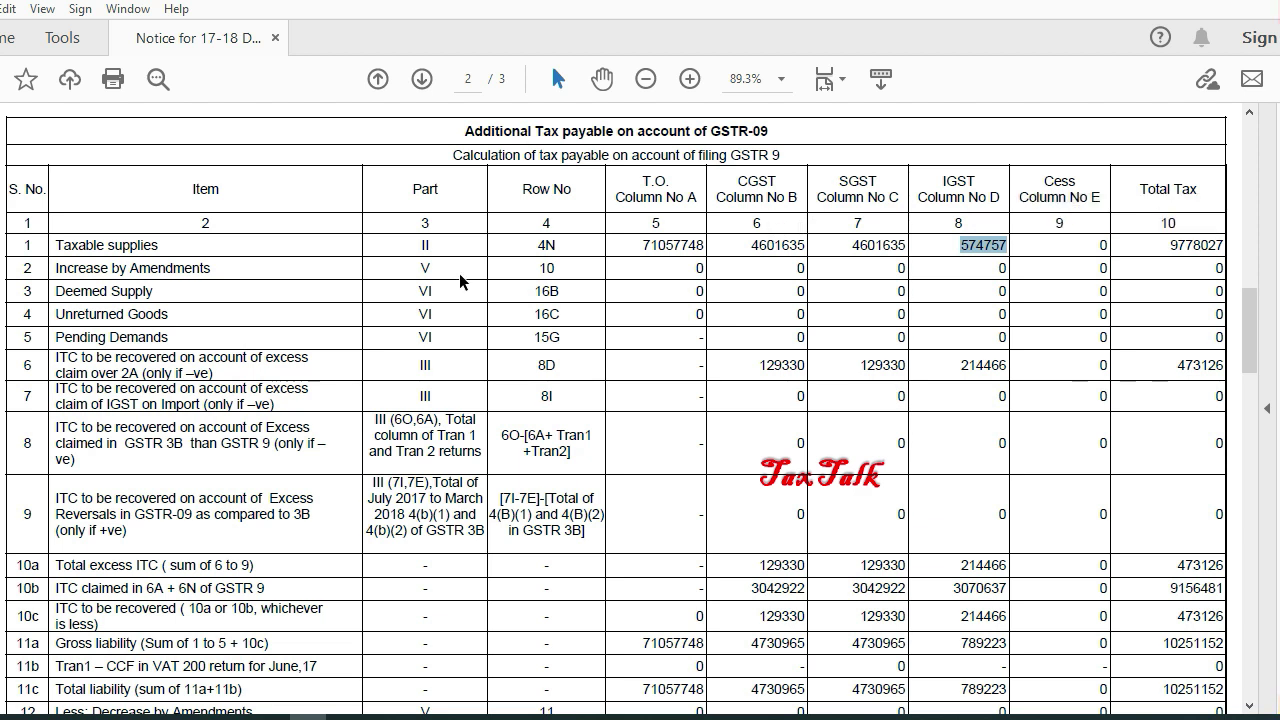
{"action": "left_click_drag", "start_coordinate": [521, 241], "coordinate": [590, 250]}
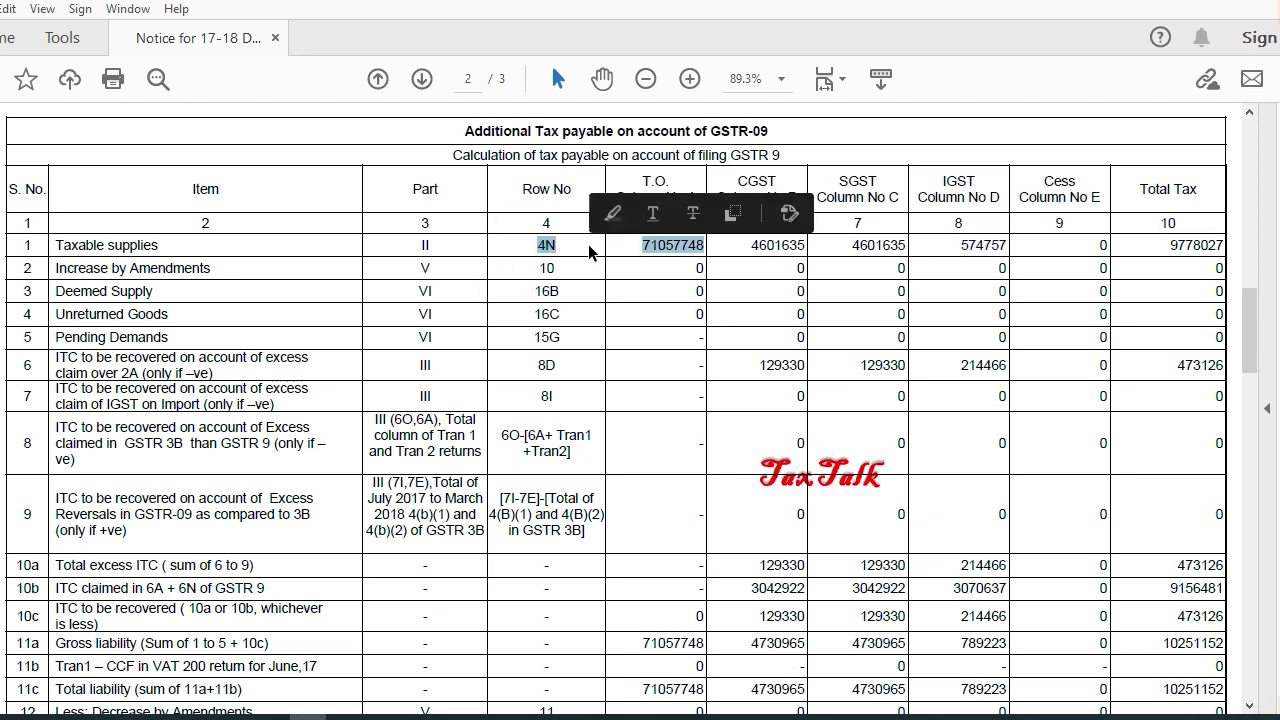
{"action": "left_click", "coordinate": [571, 243]}
{"action": "double_click", "coordinate": [571, 243]}
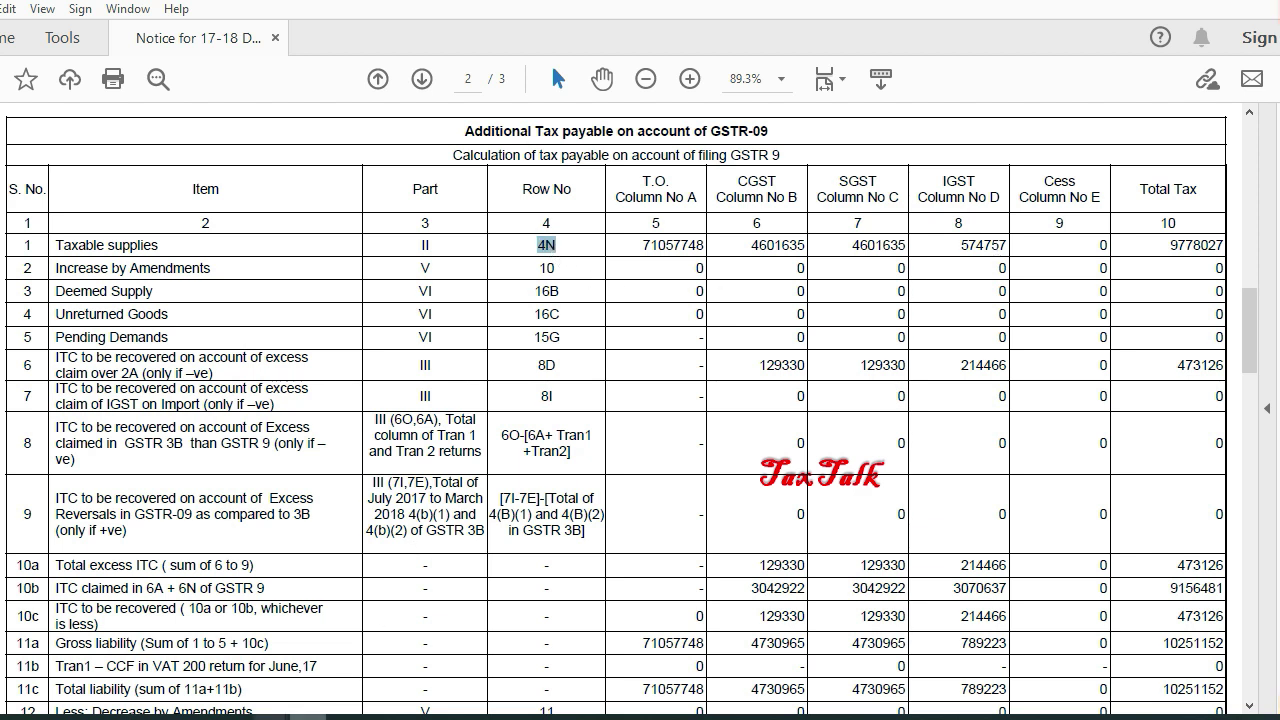
Step: Switch to the GSTR-9 Offline Tool workbook, open the 4 Outward sheet and go down the table 4 supply rows
{"action": "mouse_move", "coordinate": [290, 716]}
{"action": "left_click", "coordinate": [180, 685]}
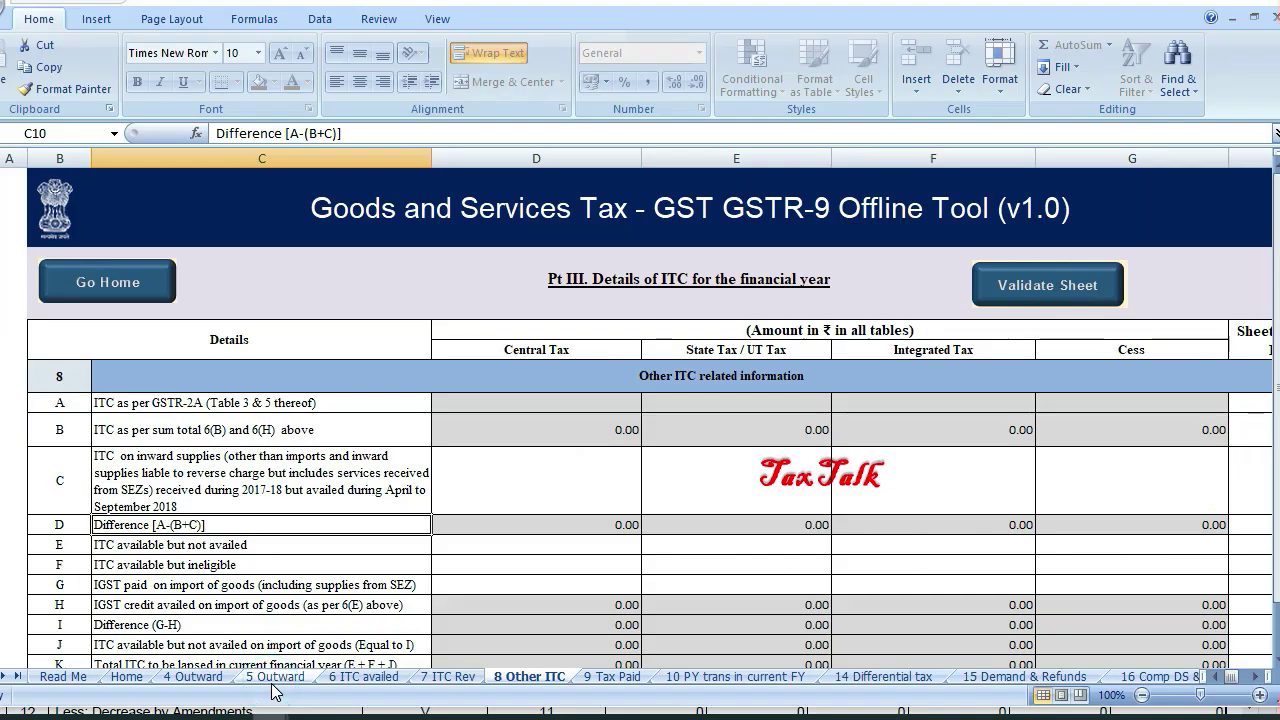
{"action": "left_click", "coordinate": [189, 684]}
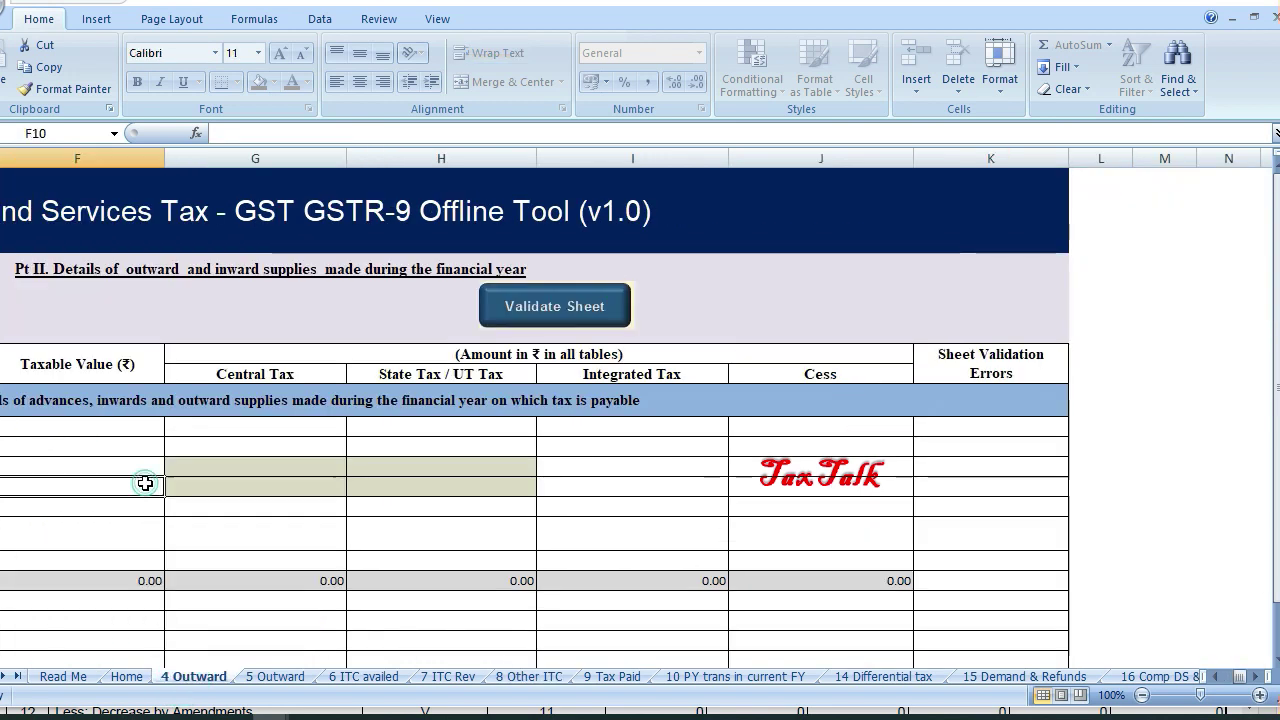
{"action": "left_click", "coordinate": [149, 481]}
{"action": "key", "text": "Left"}
{"action": "key", "text": "Down"}
{"action": "key", "text": "Down"}
{"action": "key", "text": "Down"}
{"action": "key", "text": "Down"}
{"action": "key", "text": "Down"}
{"action": "key", "text": "Down"}
{"action": "key", "text": "Down"}
{"action": "key", "text": "Down"}
{"action": "key", "text": "Down"}
{"action": "key", "text": "Down"}
{"action": "key", "text": "Down"}
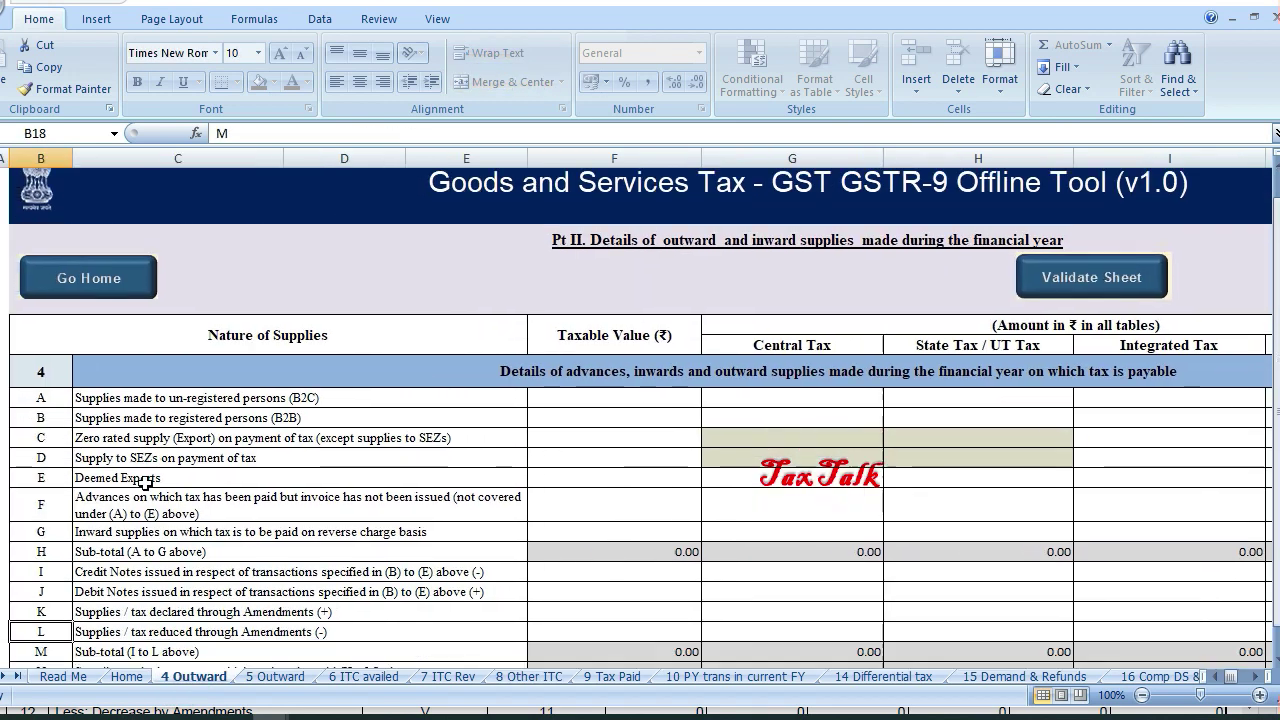
Step: Examine row N of table 4, Supplies and advances on which tax is to be paid (H + M)
{"action": "key", "text": "Up"}
{"action": "key", "text": "Right"}
{"action": "key", "text": "Right"}
{"action": "key", "text": "Left"}
{"action": "key", "text": "Left"}
{"action": "key", "text": "Right"}
{"action": "key", "text": "Right"}
{"action": "key", "text": "Left"}
{"action": "key", "text": "Left"}
{"action": "key", "text": "Right"}
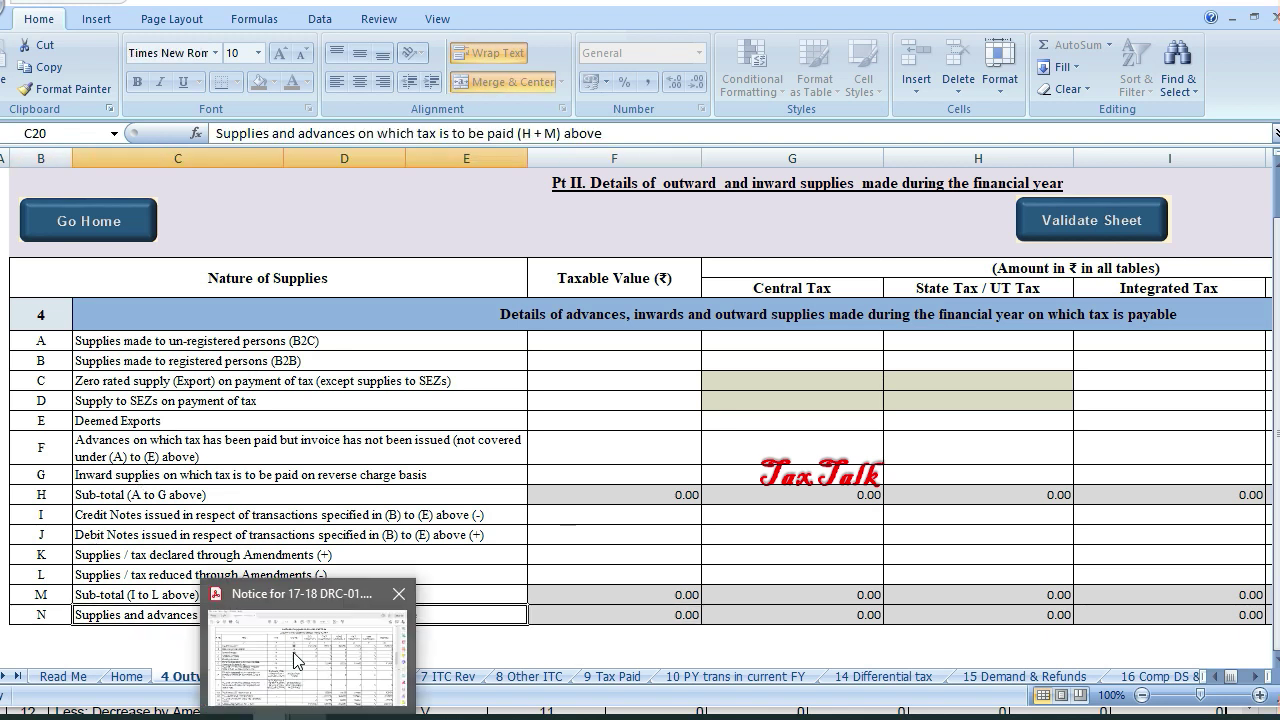
Step: Return to the notice PDF and highlight the CGST, SGST and IGST amounts in the Taxable supplies row
{"action": "left_click", "coordinate": [293, 652]}
{"action": "scroll", "coordinate": [866, 495], "scroll_direction": "down", "scroll_amount": 1}
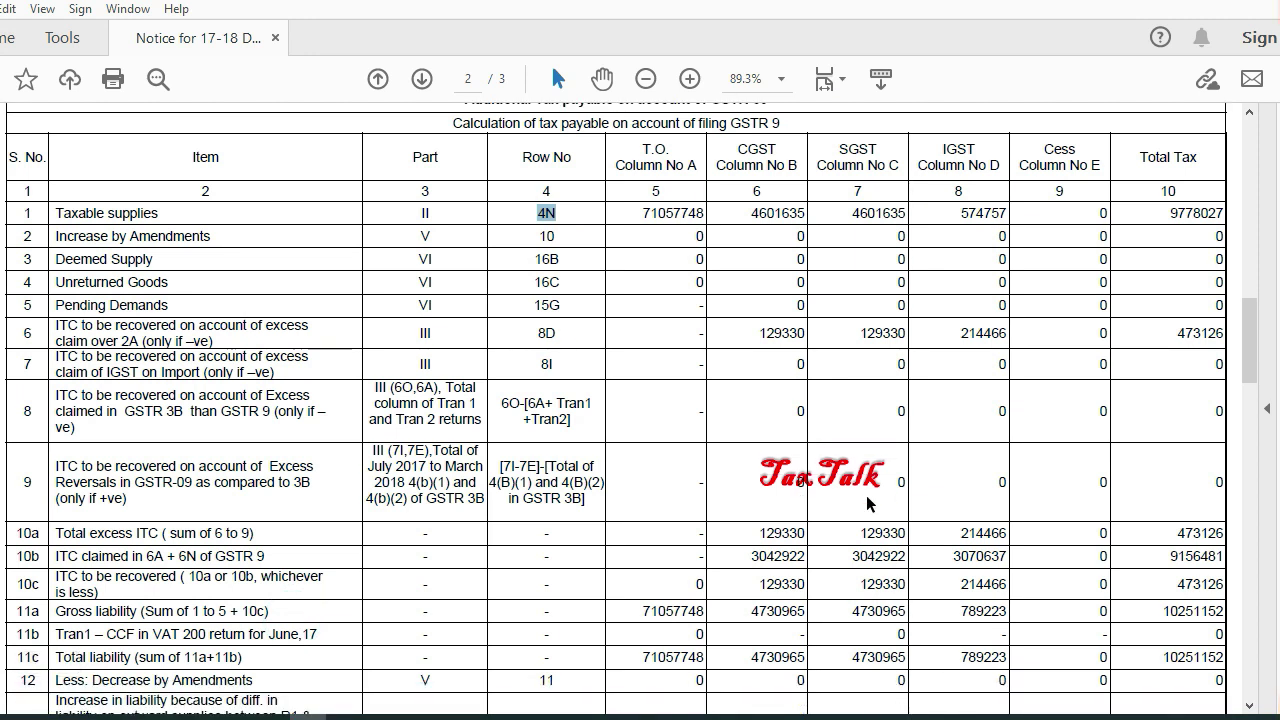
{"action": "left_click_drag", "start_coordinate": [745, 213], "coordinate": [950, 222]}
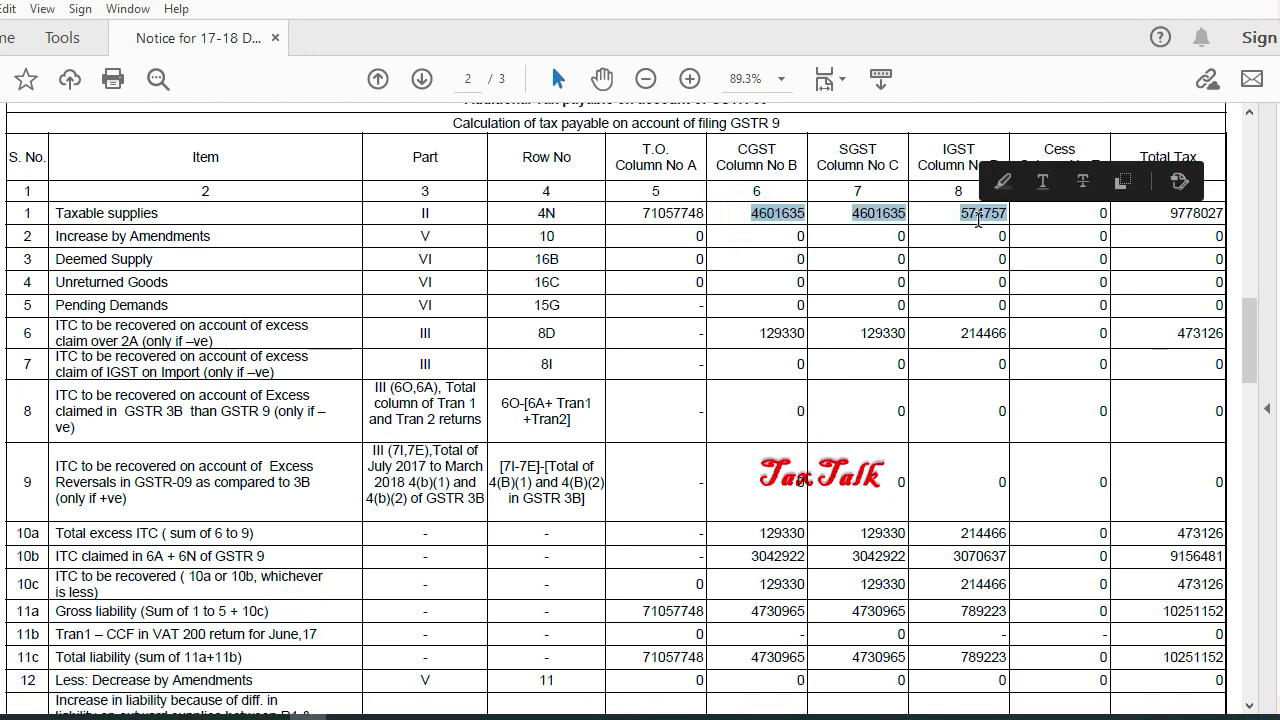
{"action": "left_click", "coordinate": [729, 500]}
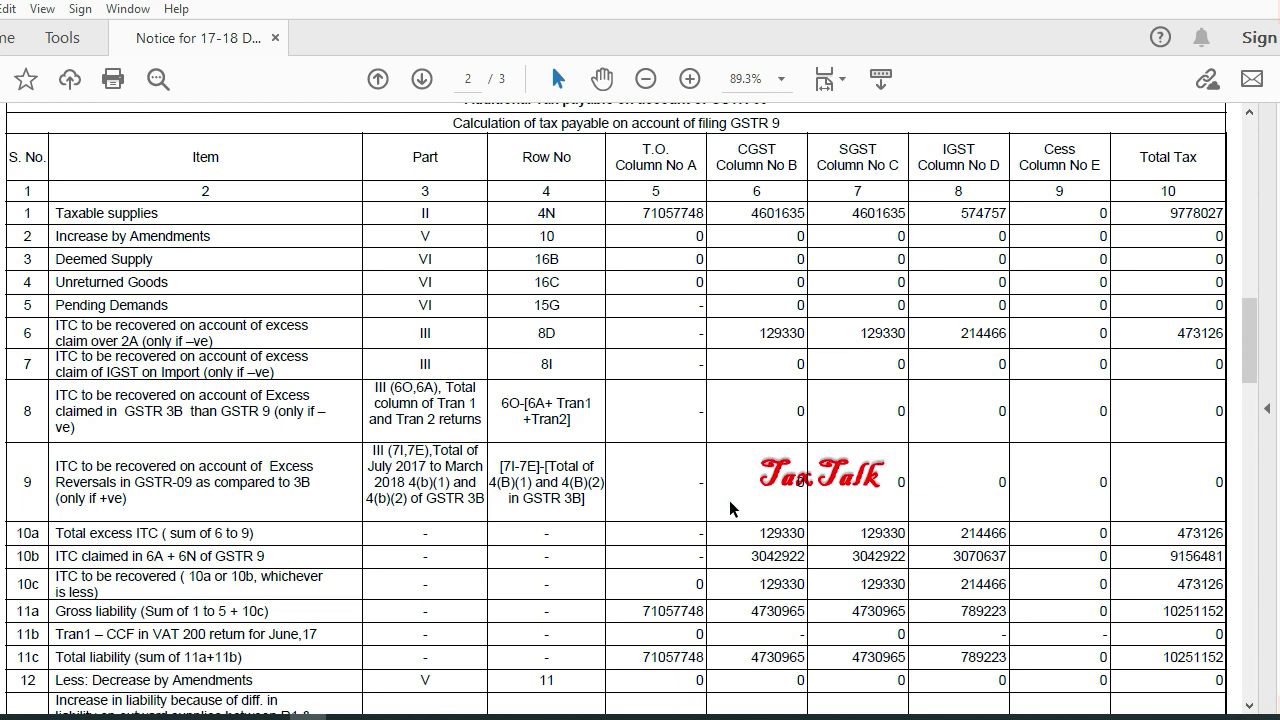
Step: Examine the notice's Paid in Cash in Returns and Paid through ITC rows and their reference to row 9
{"action": "scroll", "coordinate": [729, 500], "scroll_direction": "down", "scroll_amount": 2}
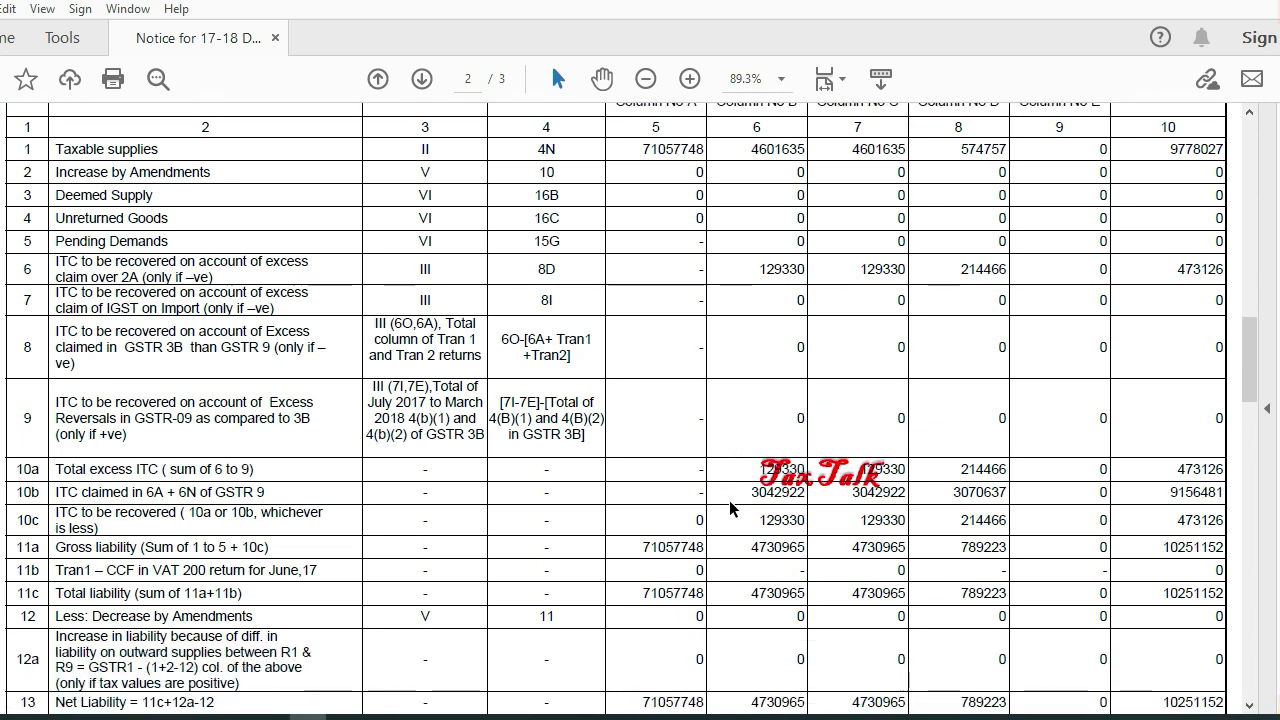
{"action": "scroll", "coordinate": [730, 503], "scroll_direction": "down", "scroll_amount": 1}
{"action": "scroll", "coordinate": [730, 508], "scroll_direction": "down", "scroll_amount": 3}
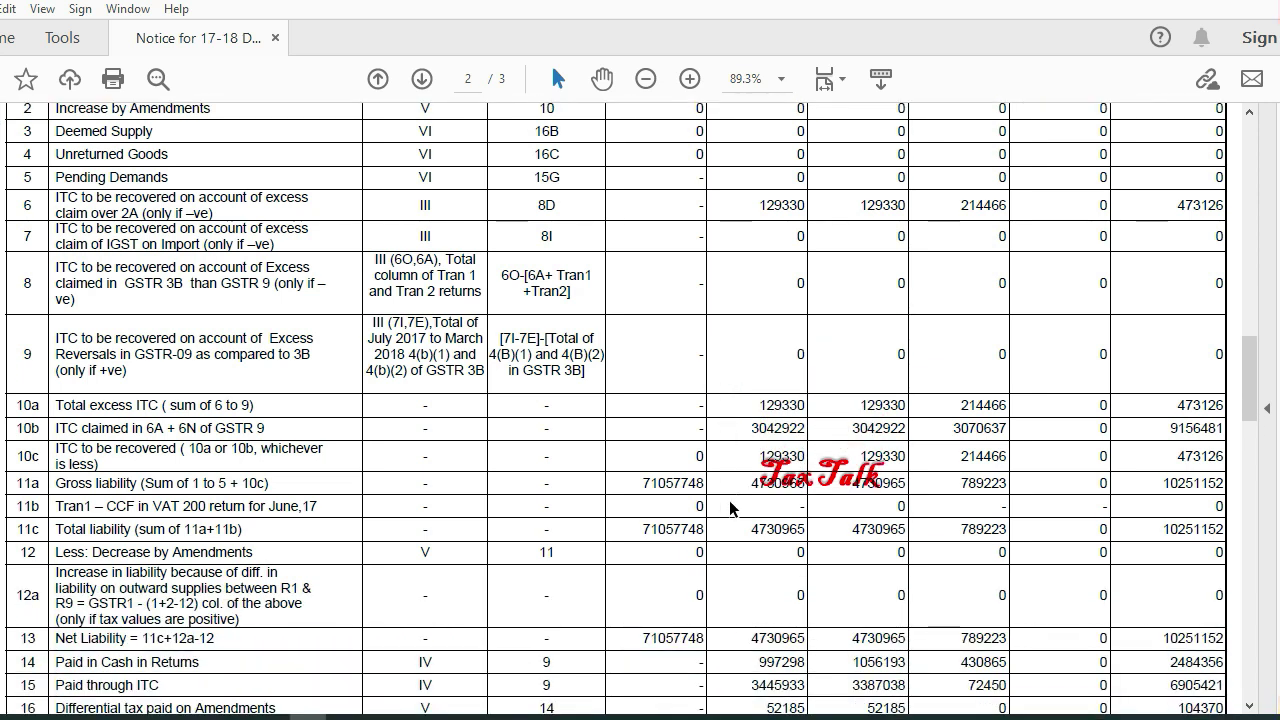
{"action": "scroll", "coordinate": [730, 508], "scroll_direction": "down", "scroll_amount": 2}
{"action": "scroll", "coordinate": [729, 500], "scroll_direction": "down", "scroll_amount": 2}
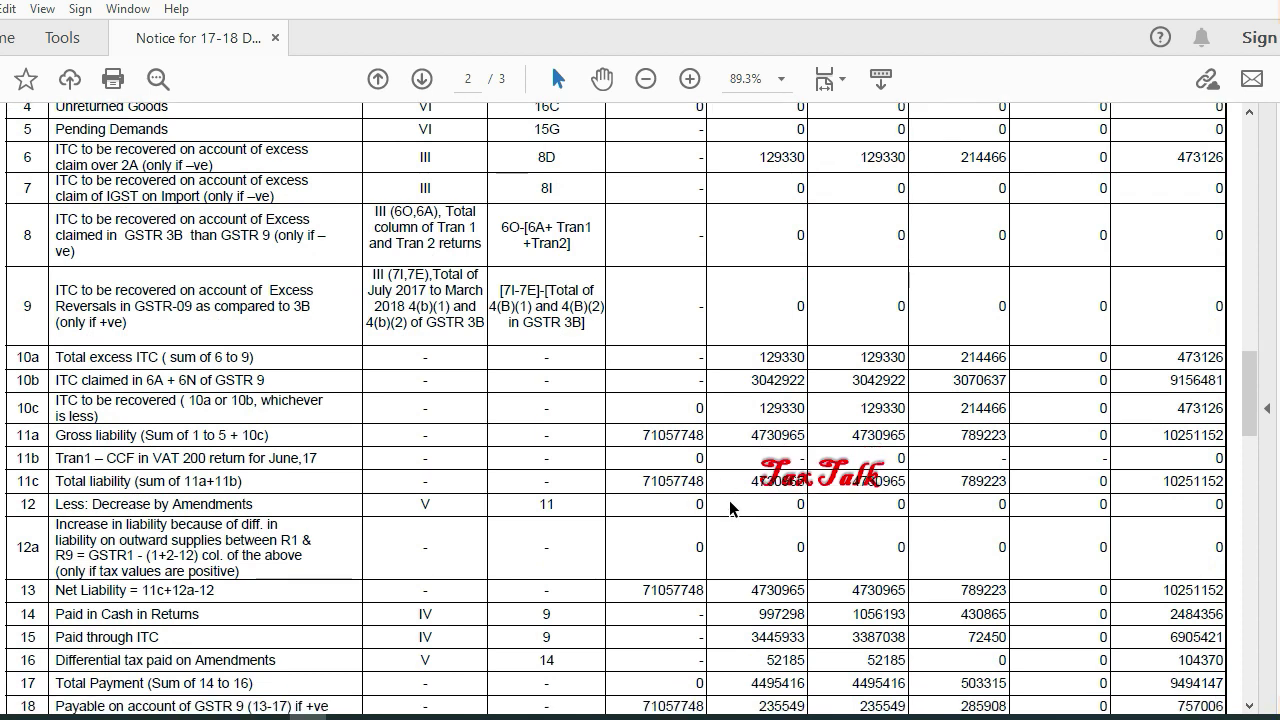
{"action": "scroll", "coordinate": [729, 508], "scroll_direction": "down", "scroll_amount": 1}
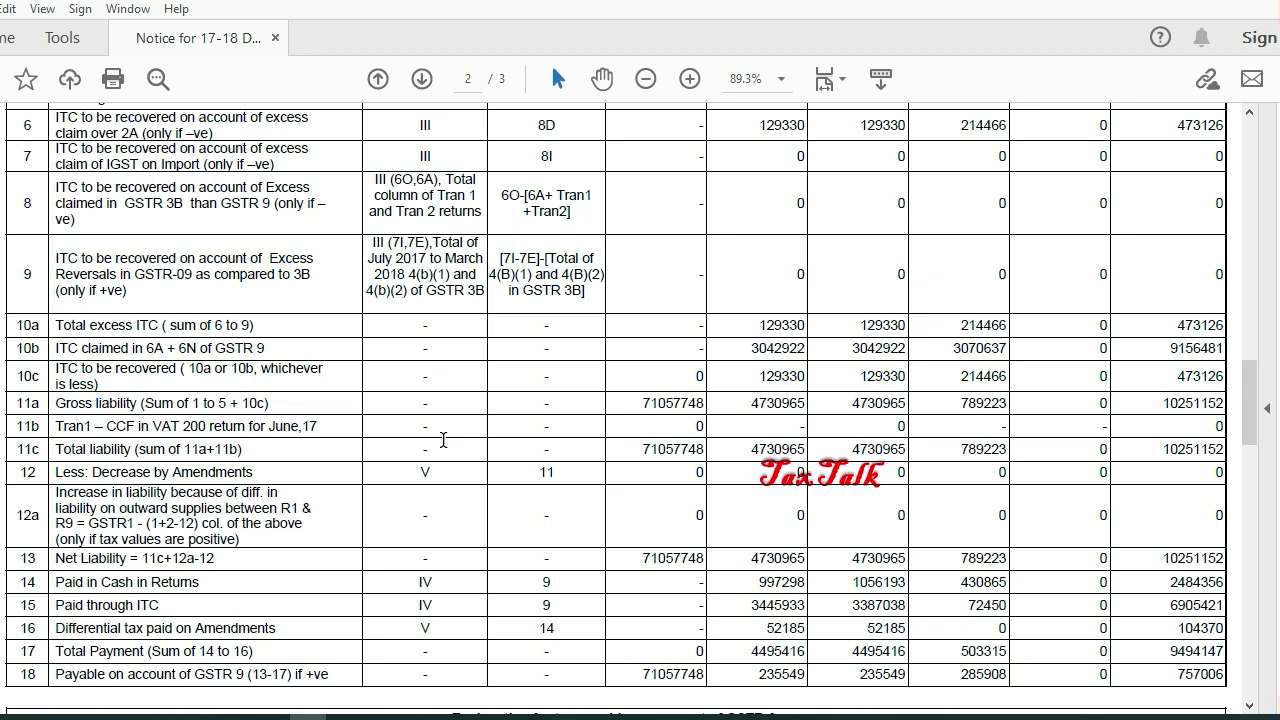
{"action": "left_click_drag", "start_coordinate": [101, 582], "coordinate": [203, 580]}
{"action": "left_click", "coordinate": [82, 607]}
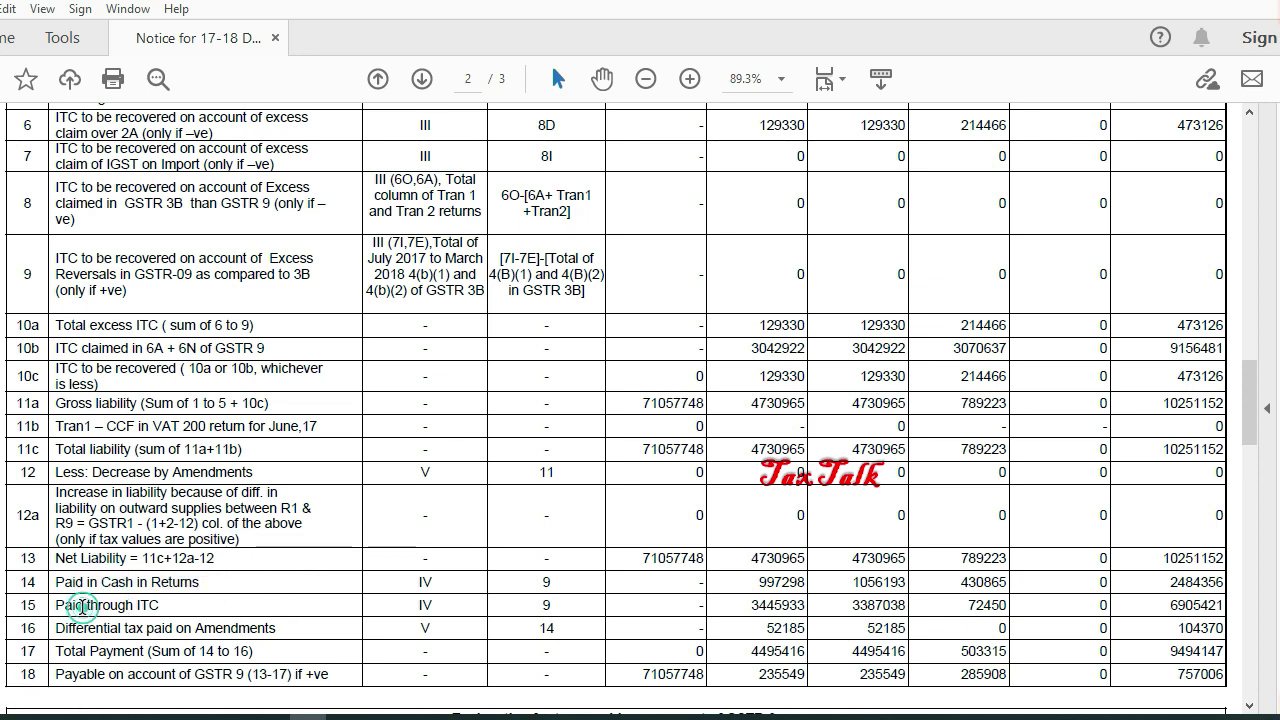
{"action": "left_click_drag", "start_coordinate": [82, 607], "coordinate": [165, 585]}
{"action": "mouse_move", "coordinate": [538, 584]}
{"action": "left_mouse_down"}
{"action": "mouse_move", "coordinate": [593, 587]}
{"action": "mouse_move", "coordinate": [535, 605]}
{"action": "left_mouse_up"}
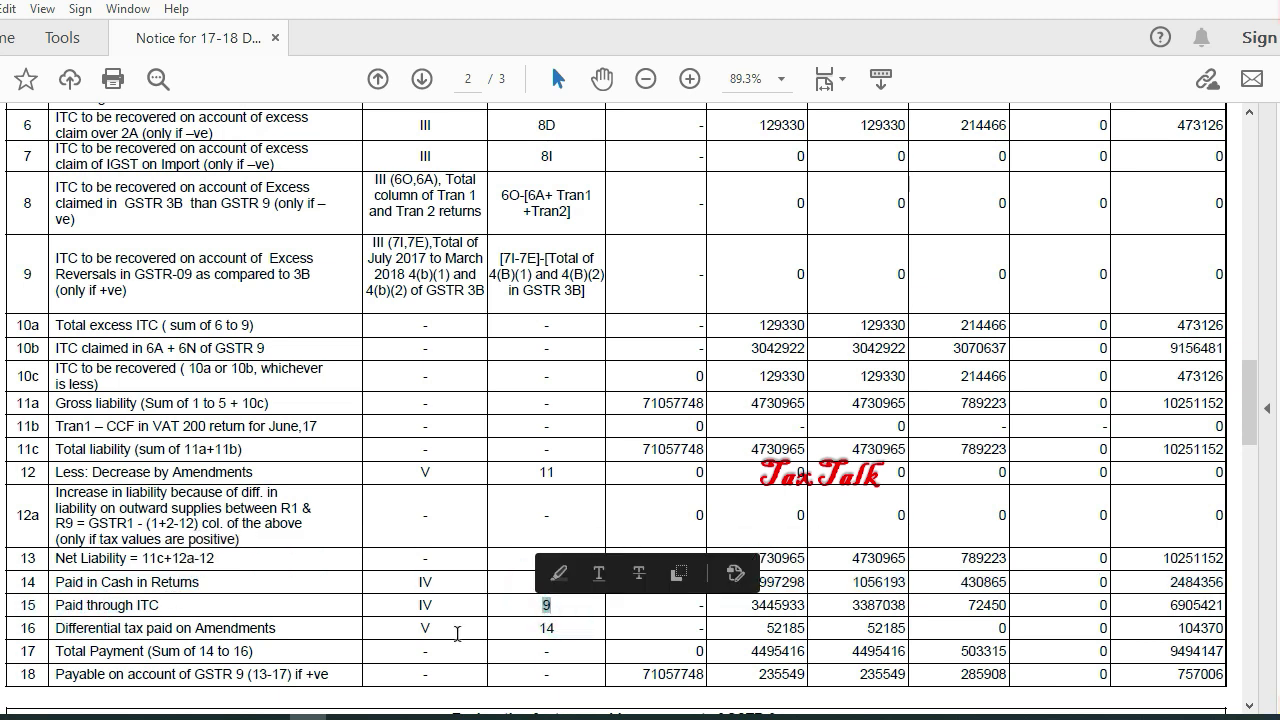
Step: Examine the Differential tax paid on Amendments row with its row 14 reference and the payment amounts
{"action": "left_click_drag", "start_coordinate": [280, 628], "coordinate": [100, 628]}
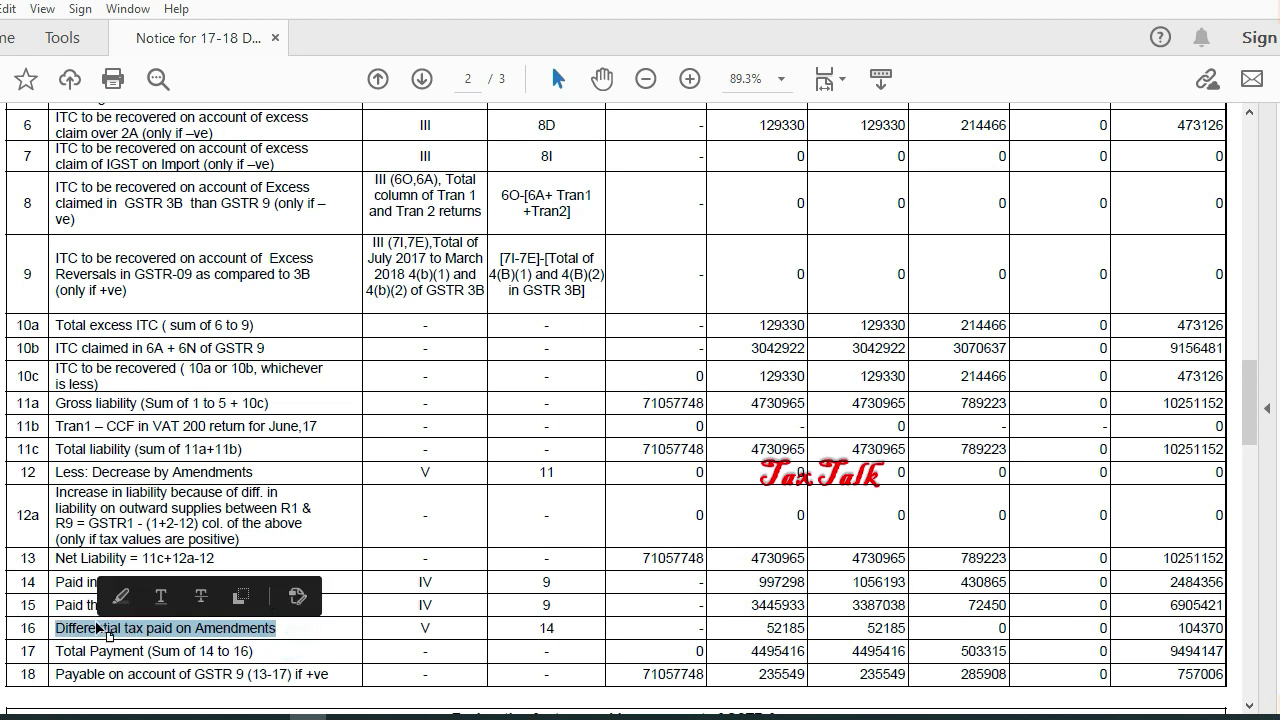
{"action": "left_click_drag", "start_coordinate": [533, 628], "coordinate": [583, 636]}
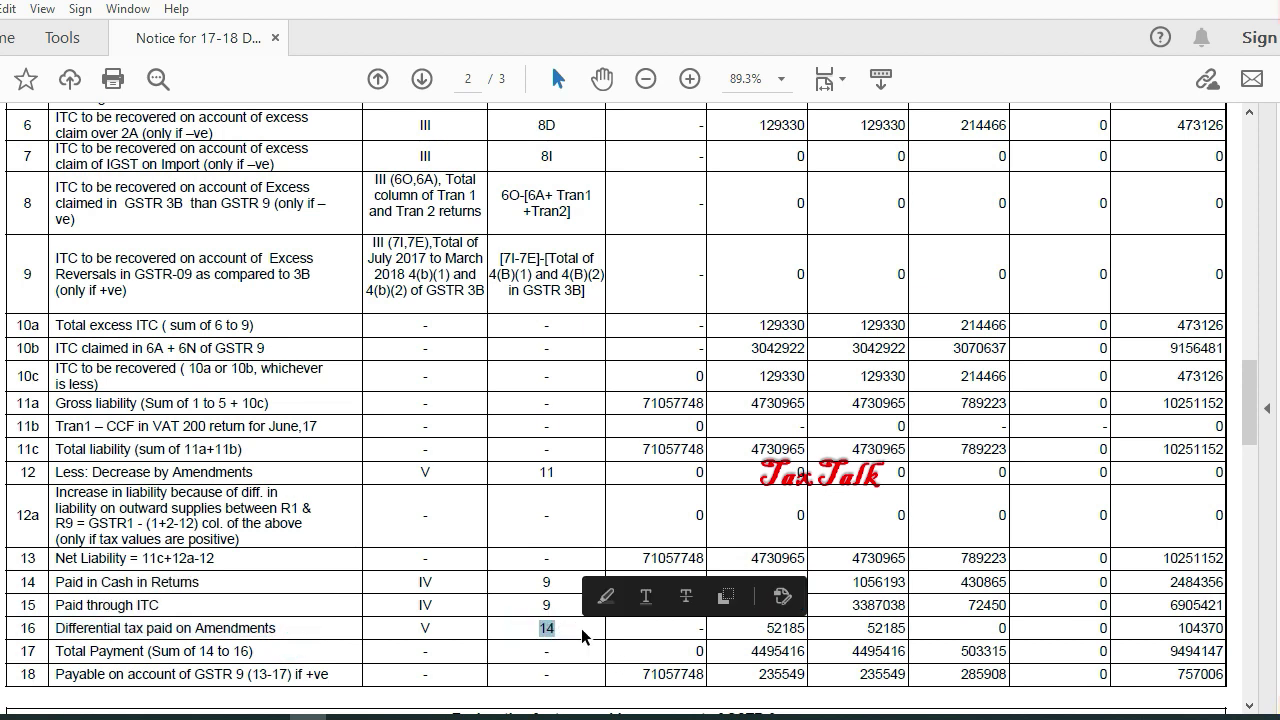
{"action": "left_click_drag", "start_coordinate": [1005, 628], "coordinate": [972, 620]}
{"action": "left_click", "coordinate": [784, 584]}
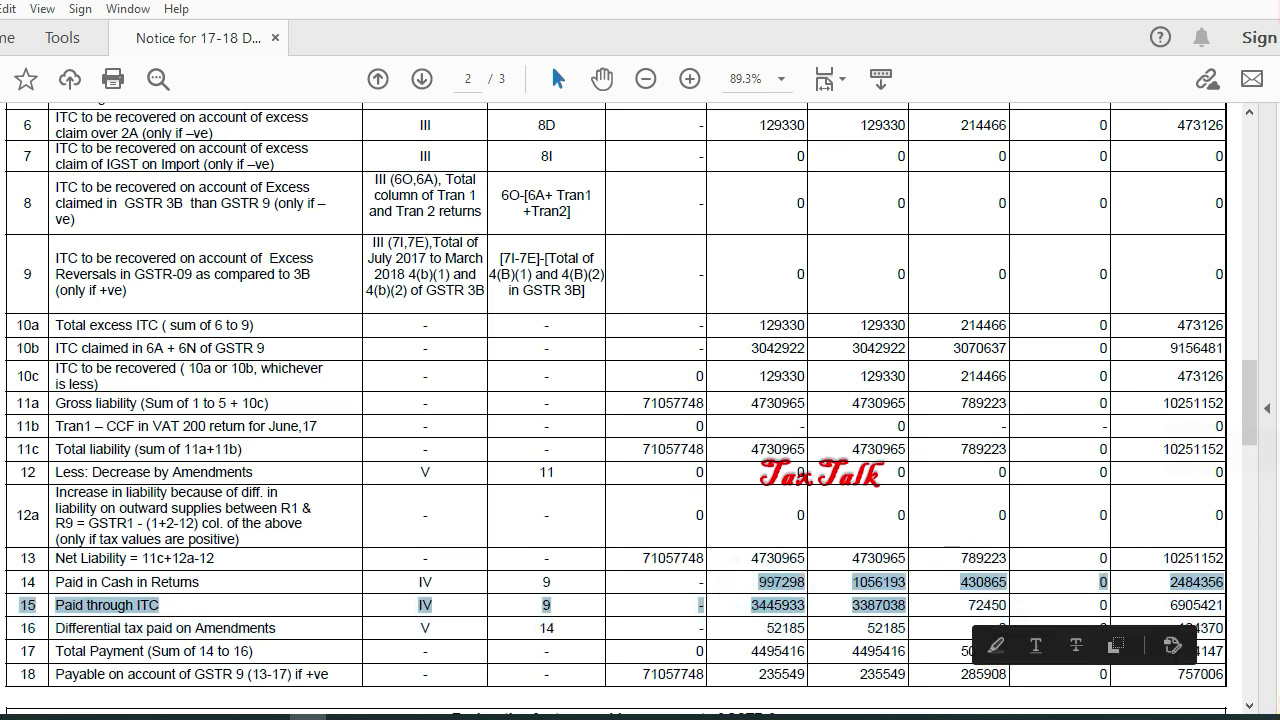
Step: Go back to the Taxable supplies row of the notice and check its CGST and SGST amounts
{"action": "left_click_drag", "start_coordinate": [1250, 395], "coordinate": [1258, 365]}
{"action": "left_click", "coordinate": [745, 190]}
{"action": "left_click_drag", "start_coordinate": [777, 190], "coordinate": [905, 193]}
{"action": "left_click", "coordinate": [848, 263]}
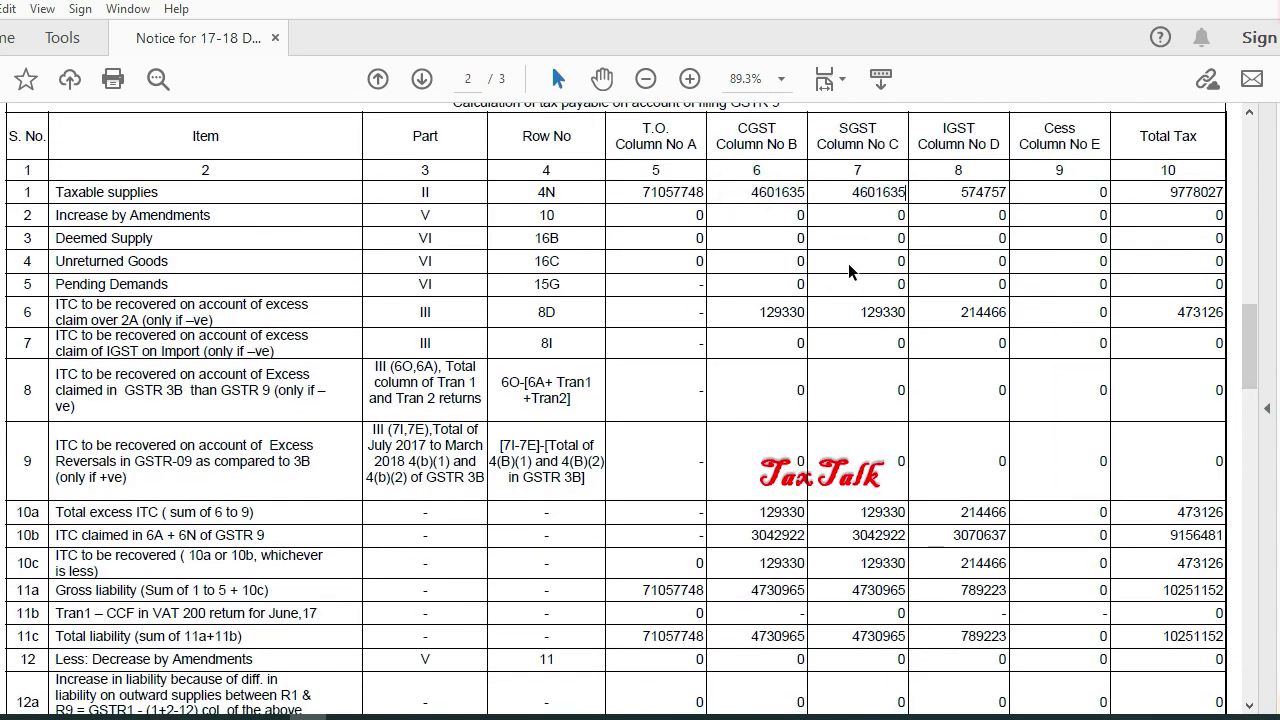
Step: Examine the notice's row 6 ITC recovery amount and the CGST payment amounts in rows 14 to 16
{"action": "left_click_drag", "start_coordinate": [766, 312], "coordinate": [806, 313]}
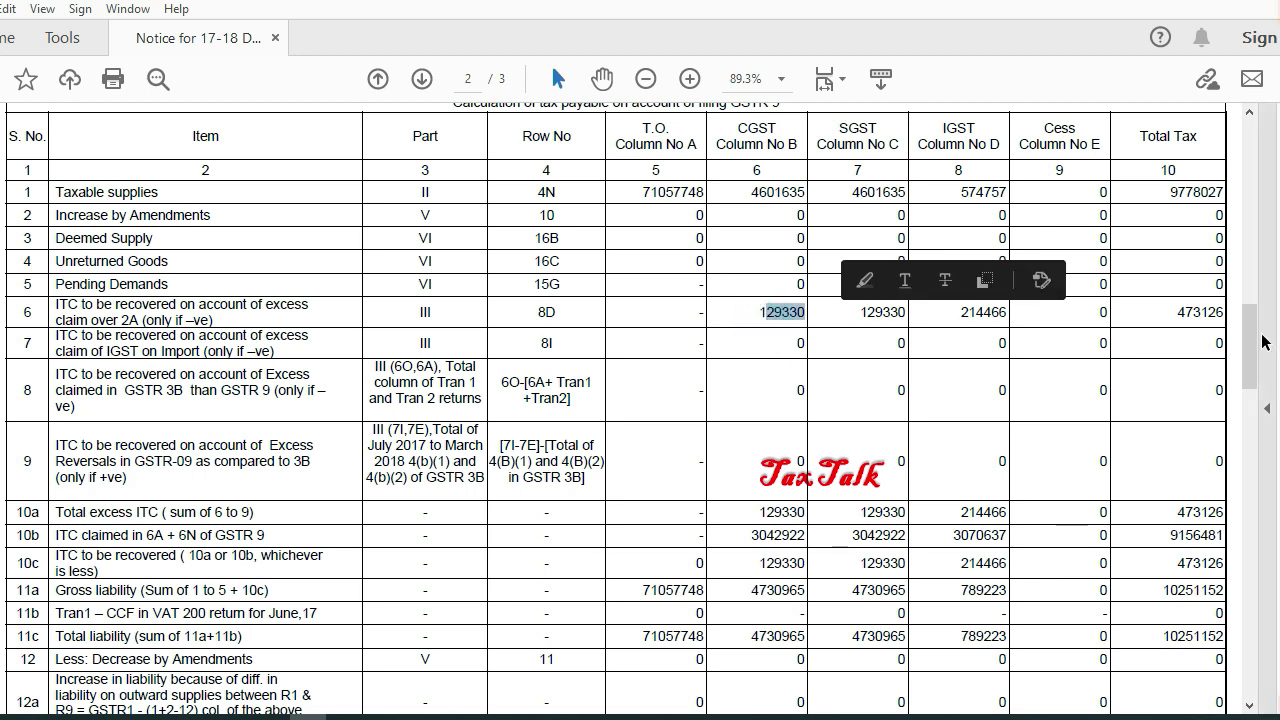
{"action": "left_click_drag", "start_coordinate": [1255, 345], "coordinate": [1252, 400]}
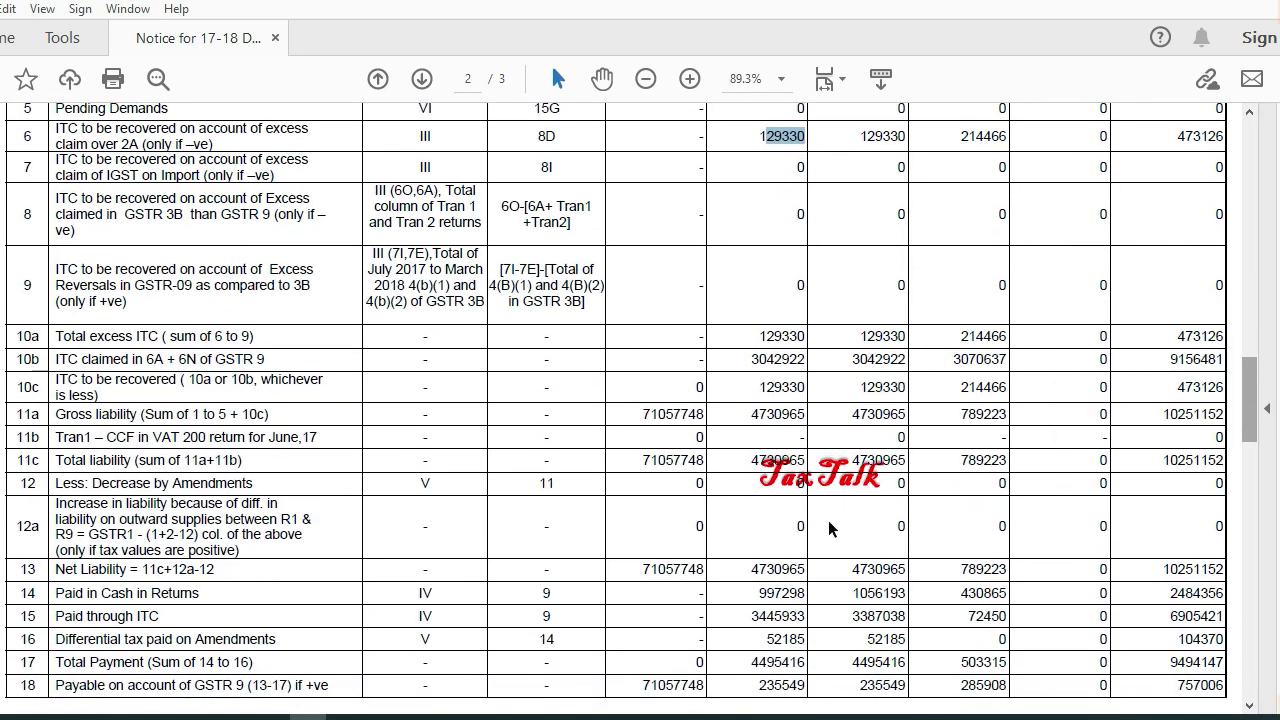
{"action": "left_click_drag", "start_coordinate": [732, 591], "coordinate": [756, 637]}
{"action": "left_click", "coordinate": [755, 638]}
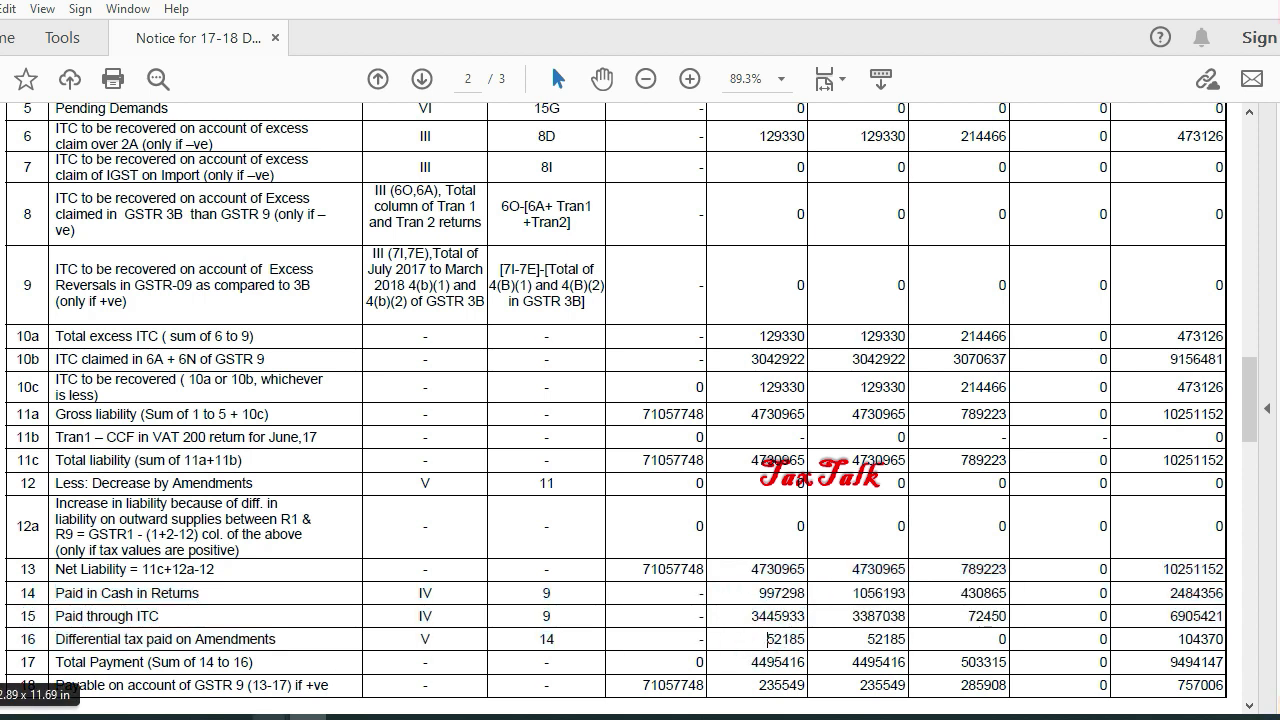
Step: Switch to the GSTR-9 Offline Tool workbook and examine the tax payable rows on the 9 Tax Paid sheet
{"action": "mouse_move", "coordinate": [290, 715]}
{"action": "left_click", "coordinate": [279, 660]}
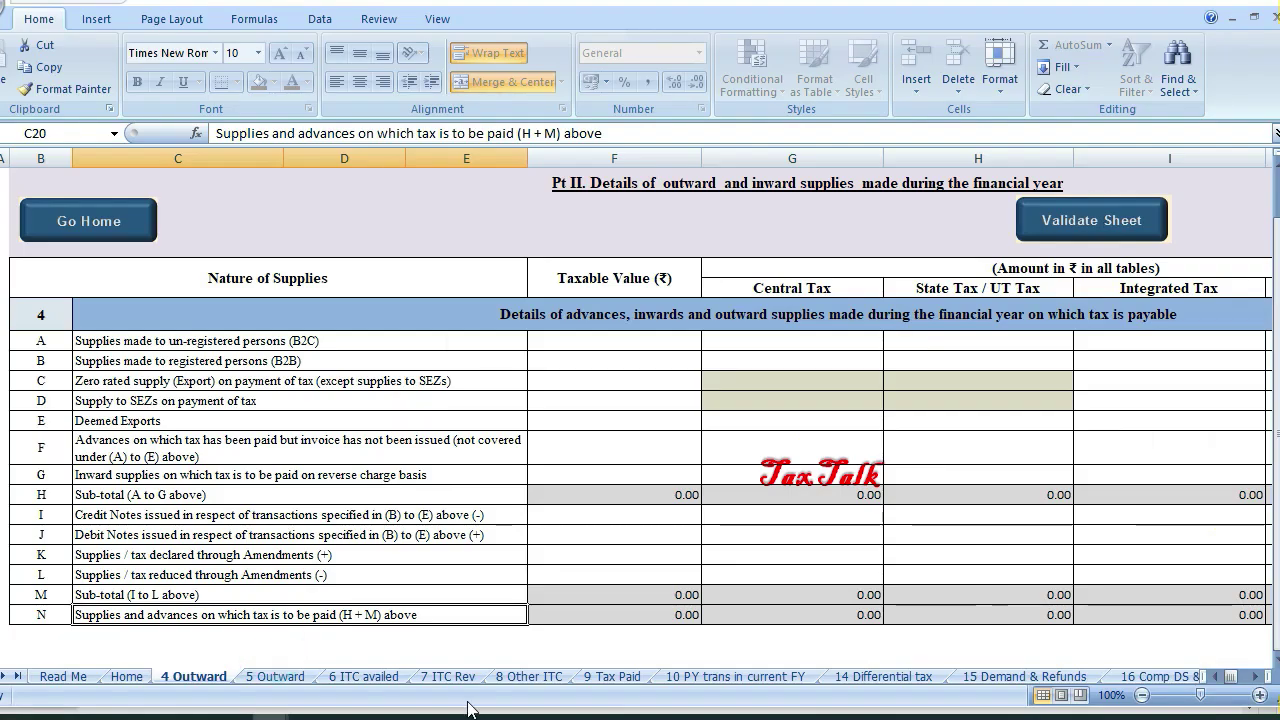
{"action": "left_click", "coordinate": [612, 677]}
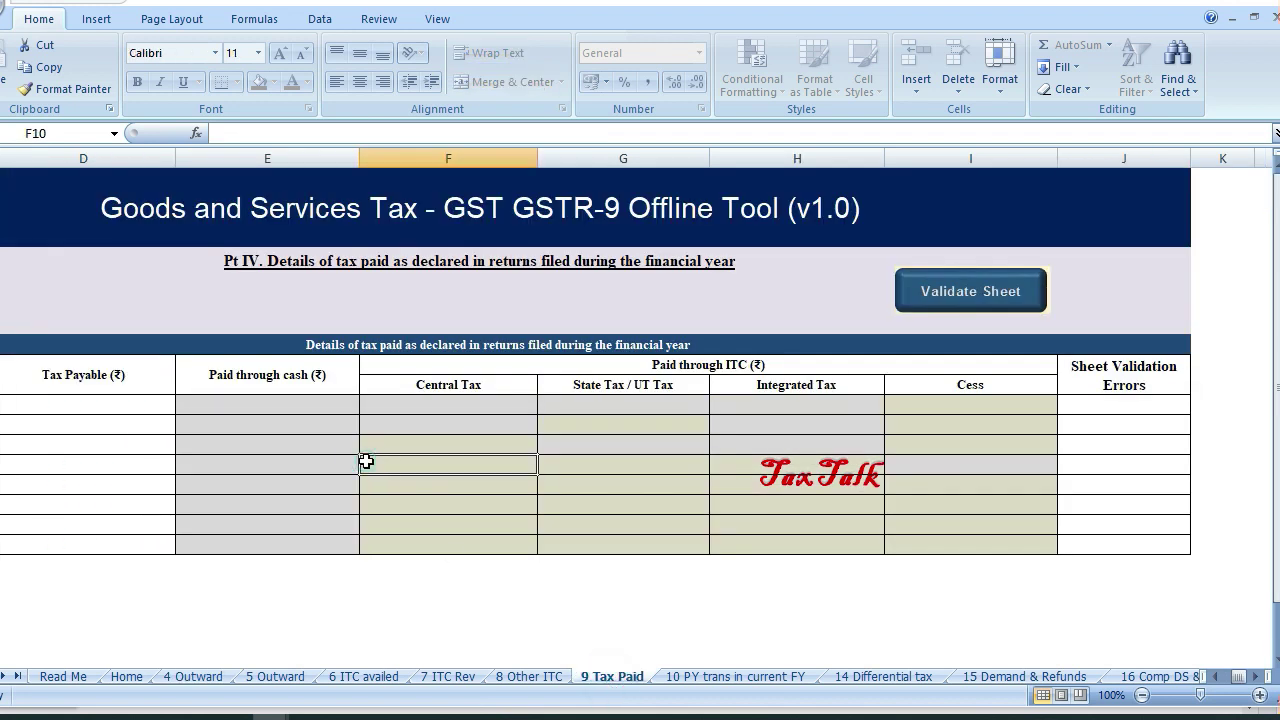
{"action": "key", "text": "Right"}
{"action": "key", "text": "Right"}
{"action": "key", "text": "Up"}
{"action": "key", "text": "Up"}
{"action": "key", "text": "Up"}
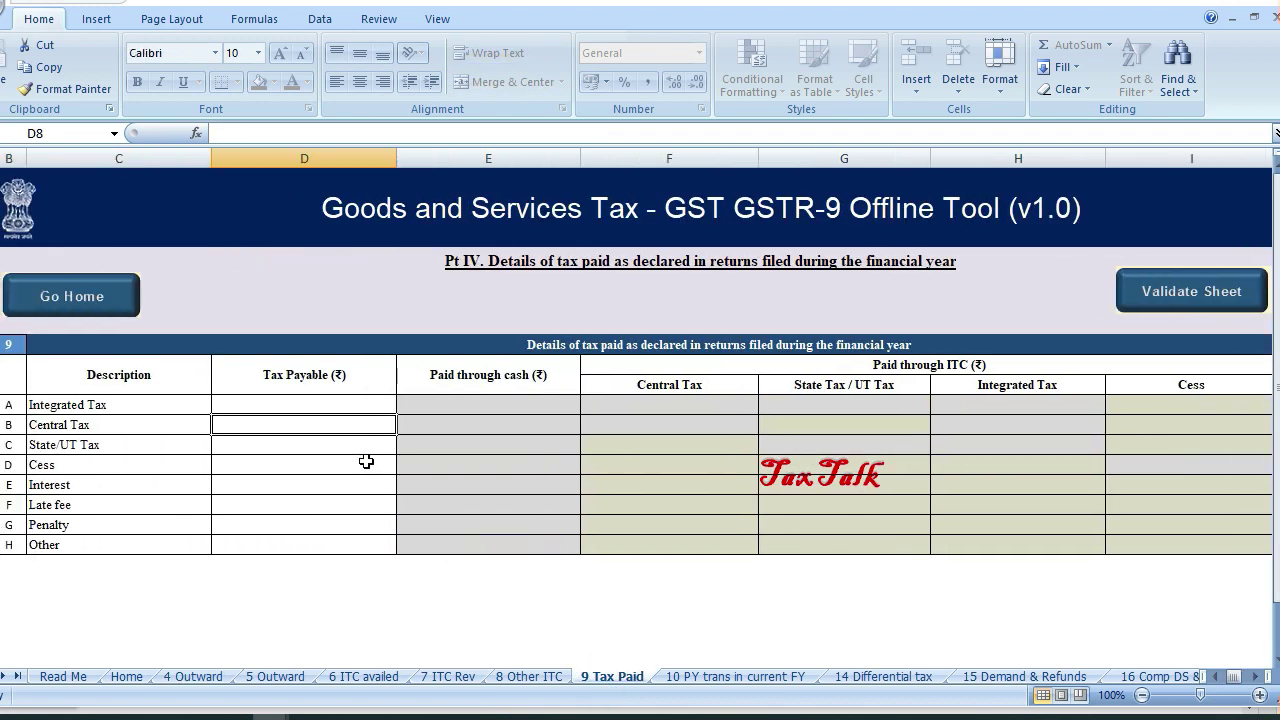
{"action": "key", "text": "Right"}
{"action": "key", "text": "Left"}
{"action": "key", "text": "Left"}
{"action": "key", "text": "Down"}
{"action": "key", "text": "Down"}
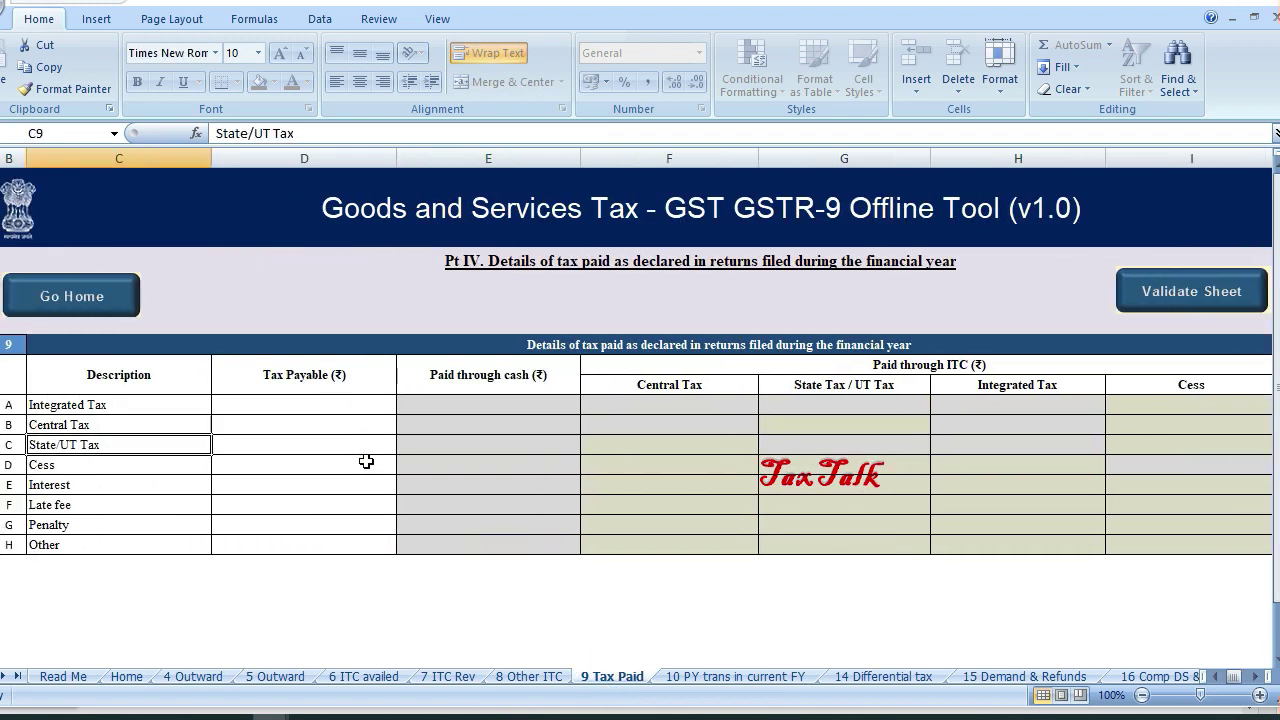
Step: Go through table 9's tax payable and paid-through-cash columns, and the description rows down to Penalty
{"action": "key", "text": "Right"}
{"action": "key", "text": "Right"}
{"action": "key", "text": "Up"}
{"action": "key", "text": "Up"}
{"action": "key", "text": "Left"}
{"action": "key", "text": "Left"}
{"action": "key", "text": "Down"}
{"action": "key", "text": "Down"}
{"action": "key", "text": "Right"}
{"action": "key", "text": "Down"}
{"action": "key", "text": "Down"}
{"action": "key", "text": "Down"}
{"action": "key", "text": "Down"}
{"action": "key", "text": "Left"}
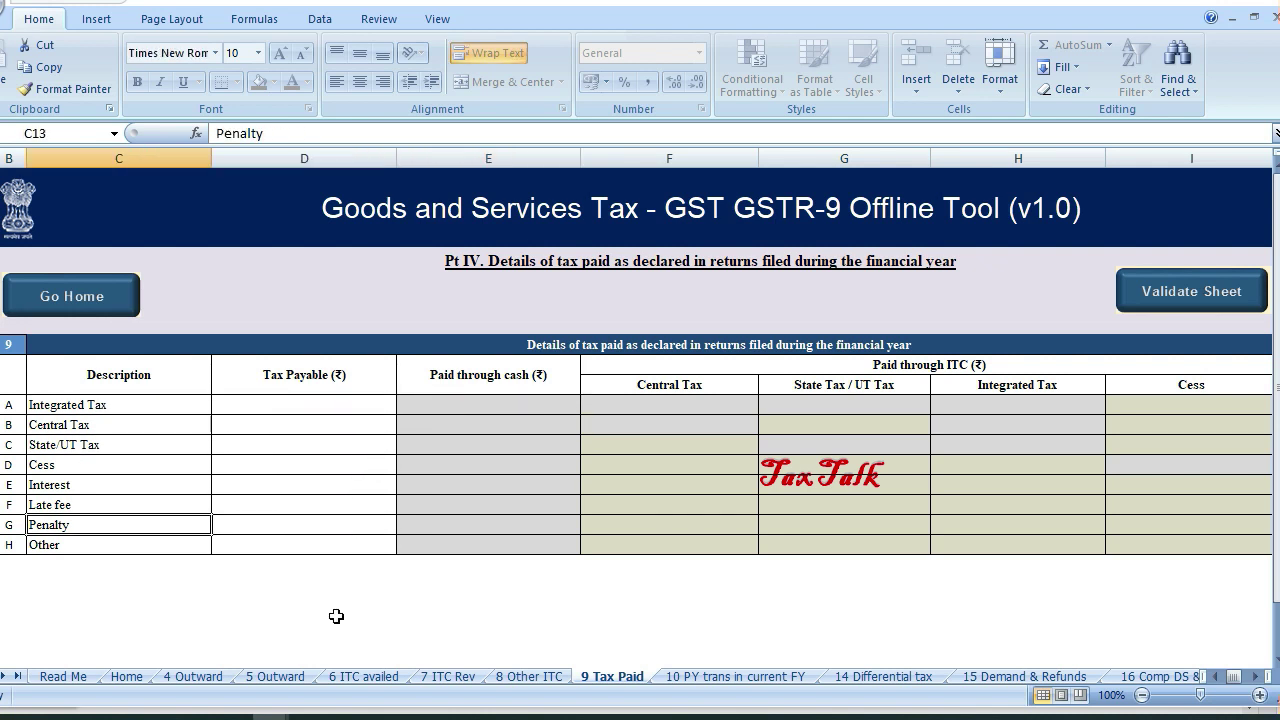
Step: Switch to the GSTR 9C Offline Utility and go through the PT III (9) rate-wise liability rows down to row P
{"action": "mouse_move", "coordinate": [272, 712]}
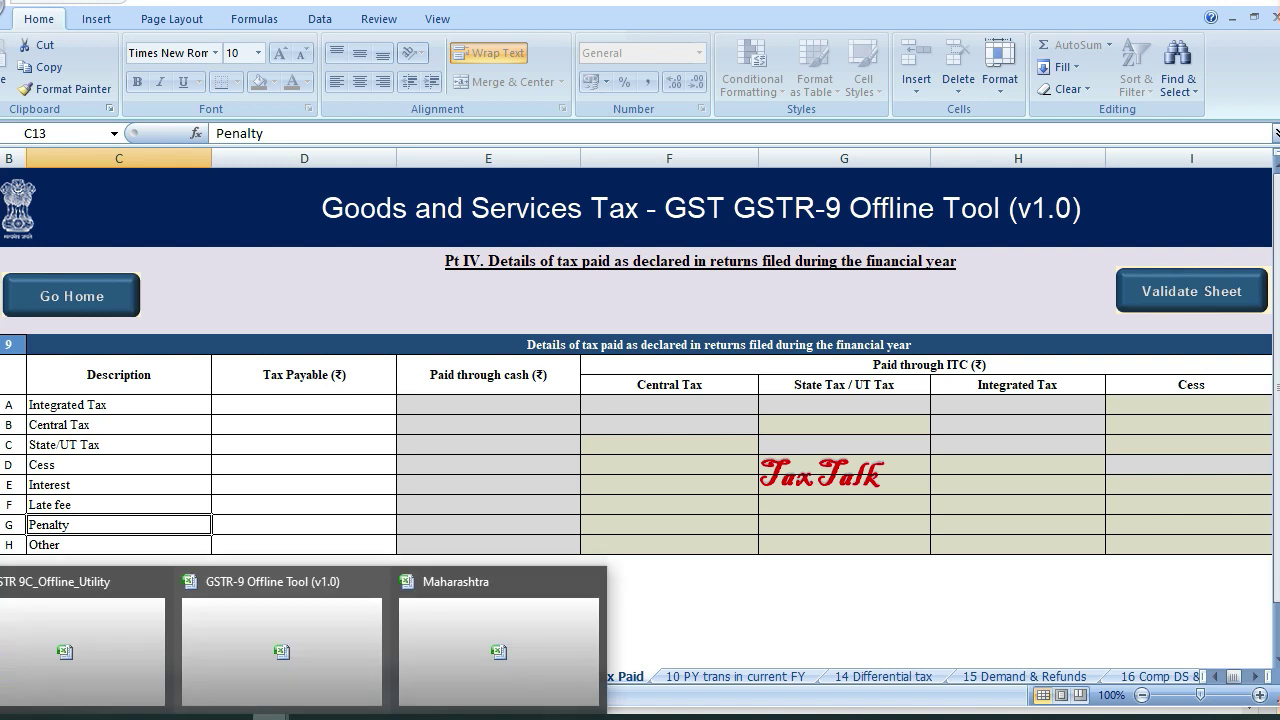
{"action": "left_click", "coordinate": [70, 642]}
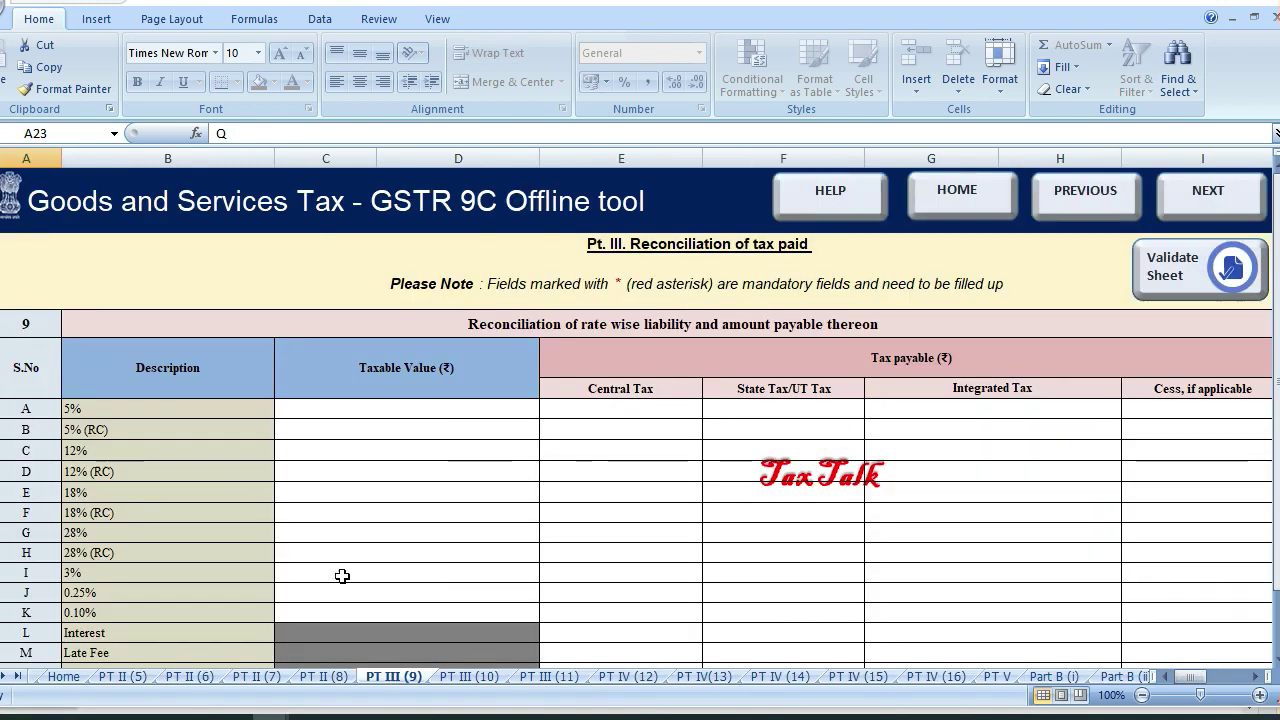
{"action": "left_click", "coordinate": [334, 408]}
{"action": "key", "text": "Down"}
{"action": "key", "text": "Down"}
{"action": "key", "text": "Down"}
{"action": "key", "text": "Down"}
{"action": "key", "text": "Down"}
{"action": "key", "text": "Down"}
{"action": "key", "text": "Down"}
{"action": "key", "text": "Down"}
{"action": "key", "text": "Down"}
{"action": "key", "text": "Down"}
{"action": "key", "text": "Down"}
{"action": "key", "text": "Down"}
{"action": "key", "text": "Down"}
{"action": "key", "text": "Down"}
{"action": "key", "text": "Down"}
{"action": "key", "text": "Down"}
{"action": "key", "text": "Up"}
{"action": "key", "text": "Left"}
{"action": "key", "text": "Left"}
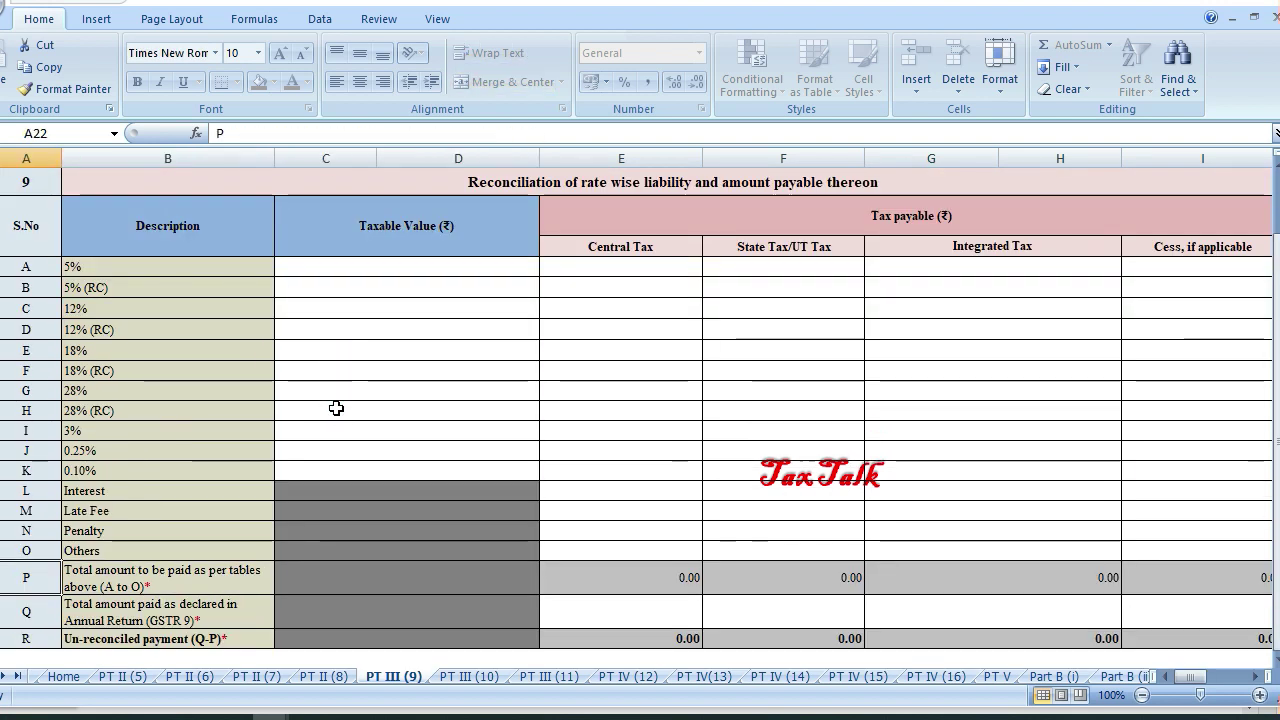
Step: Compare the Central Tax cells of rows P and Q on PT III (9), and check row R's un-reconciled payment
{"action": "key", "text": "Right"}
{"action": "key", "text": "Right"}
{"action": "key", "text": "Right"}
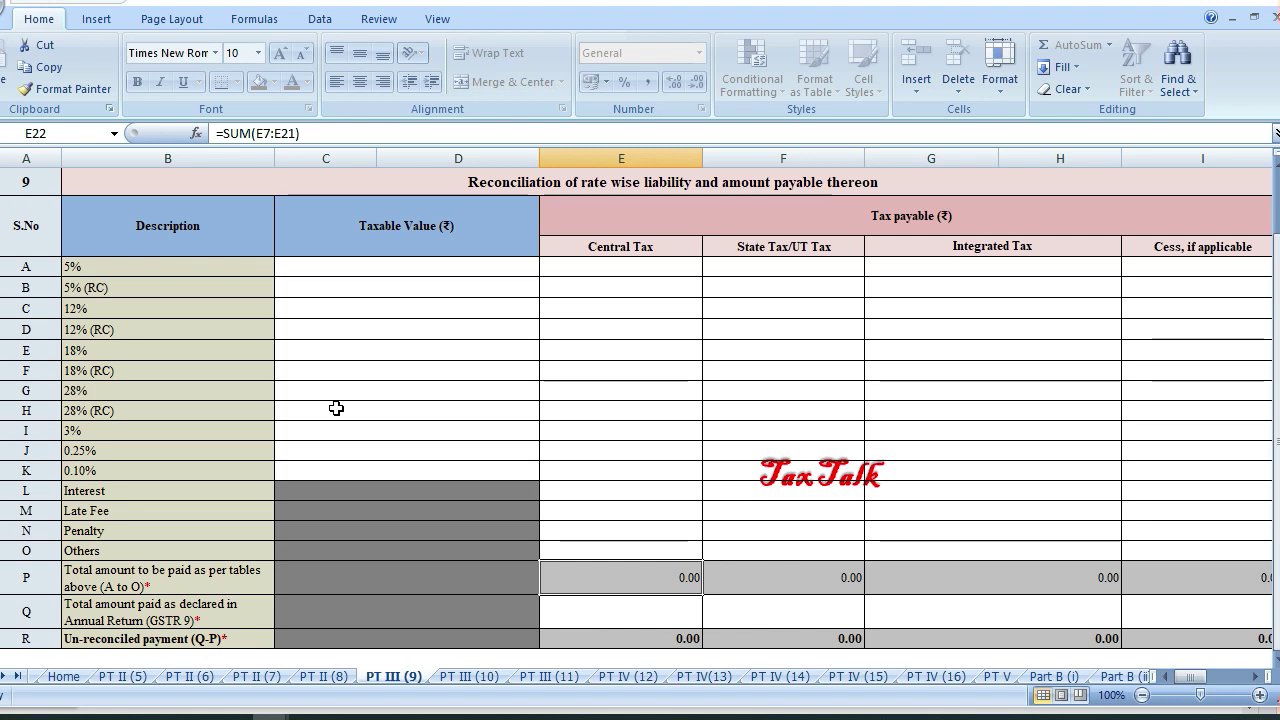
{"action": "key", "text": "Down"}
{"action": "key", "text": "Left"}
{"action": "key", "text": "Left"}
{"action": "key", "text": "Left"}
{"action": "key", "text": "Right"}
{"action": "key", "text": "Right"}
{"action": "key", "text": "Right"}
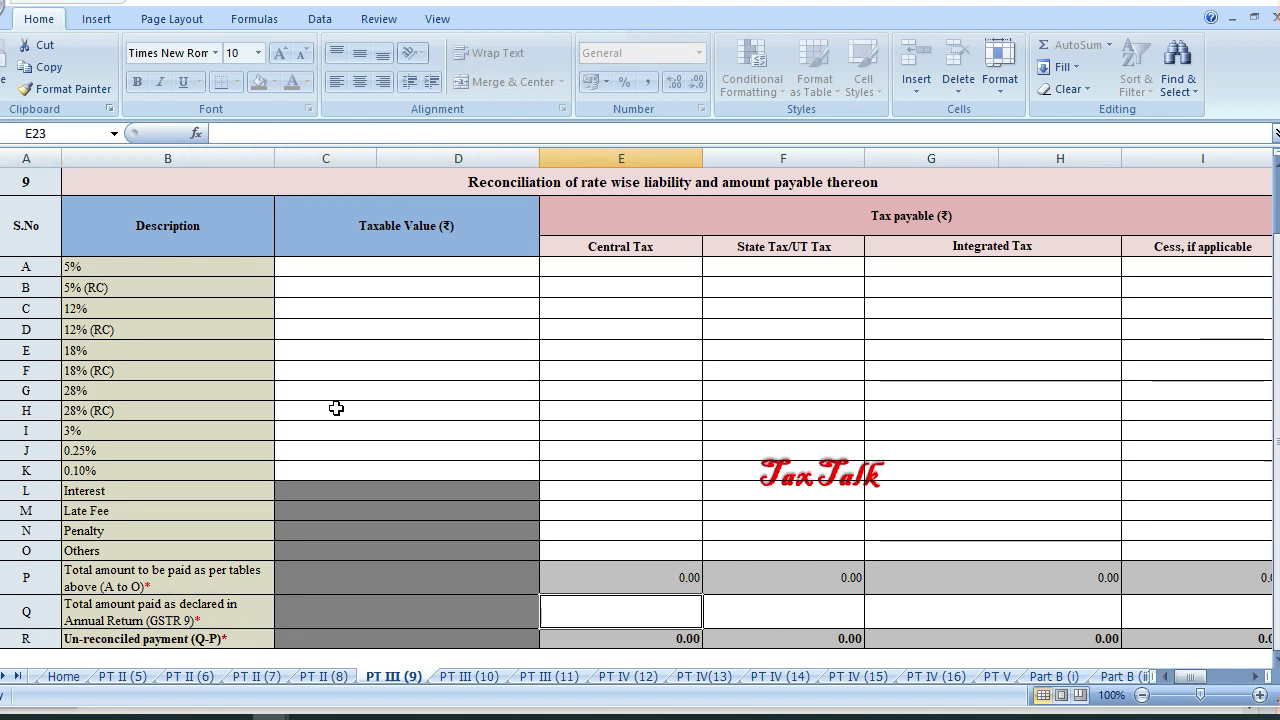
{"action": "key", "text": "Right"}
{"action": "key", "text": "Left"}
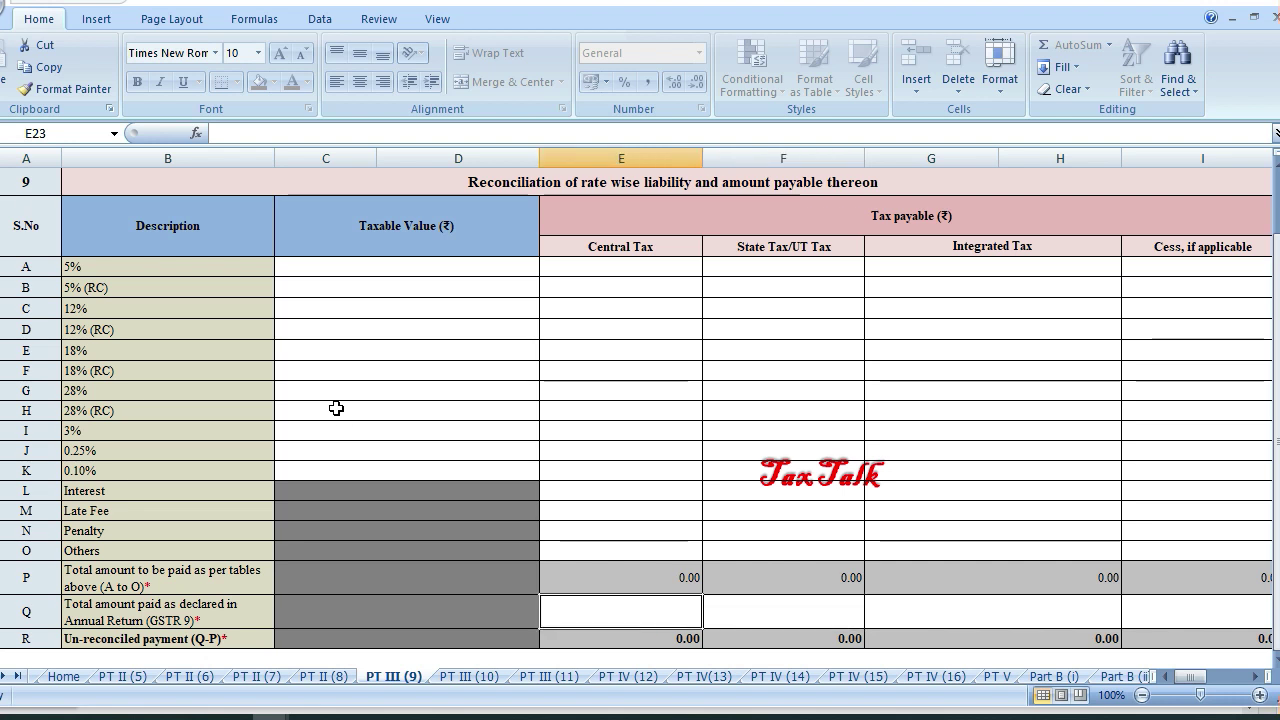
{"action": "key", "text": "Down"}
{"action": "key", "text": "Right"}
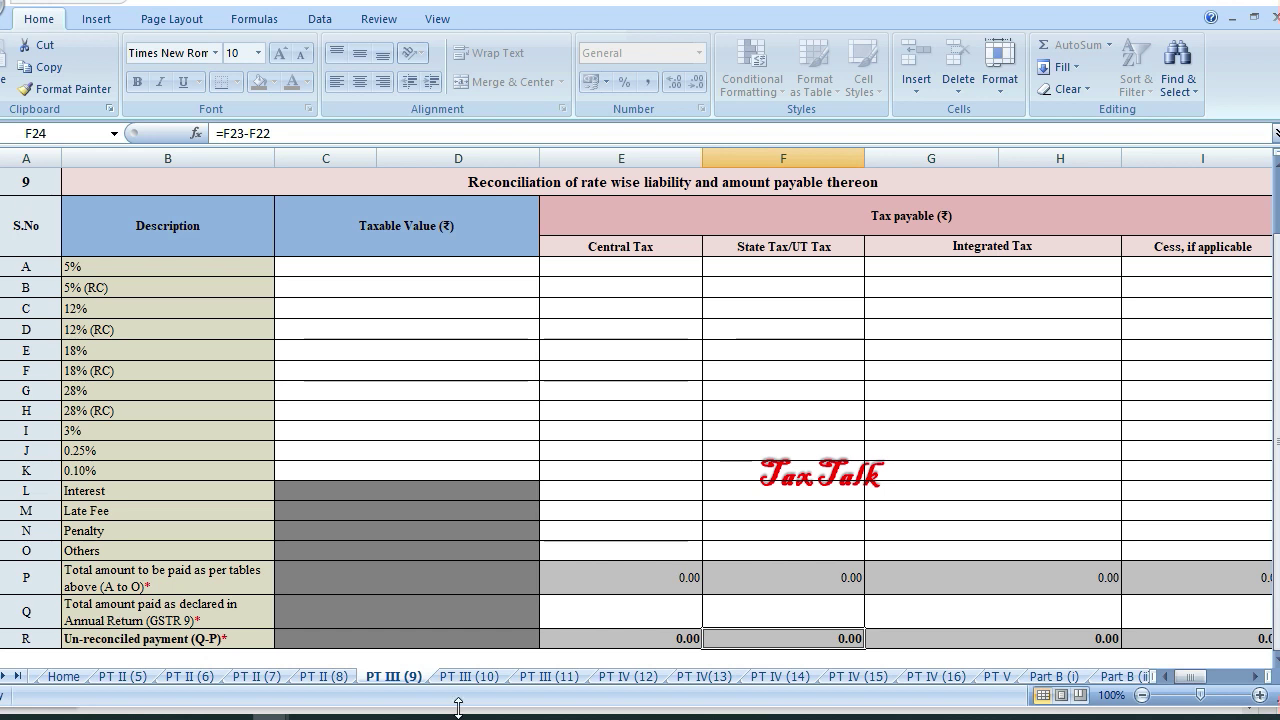
Step: Open the PT III (10) sheet and select the Reason Number 1 cell for un-reconciled tax payment
{"action": "left_click", "coordinate": [470, 677]}
{"action": "left_click", "coordinate": [449, 399]}
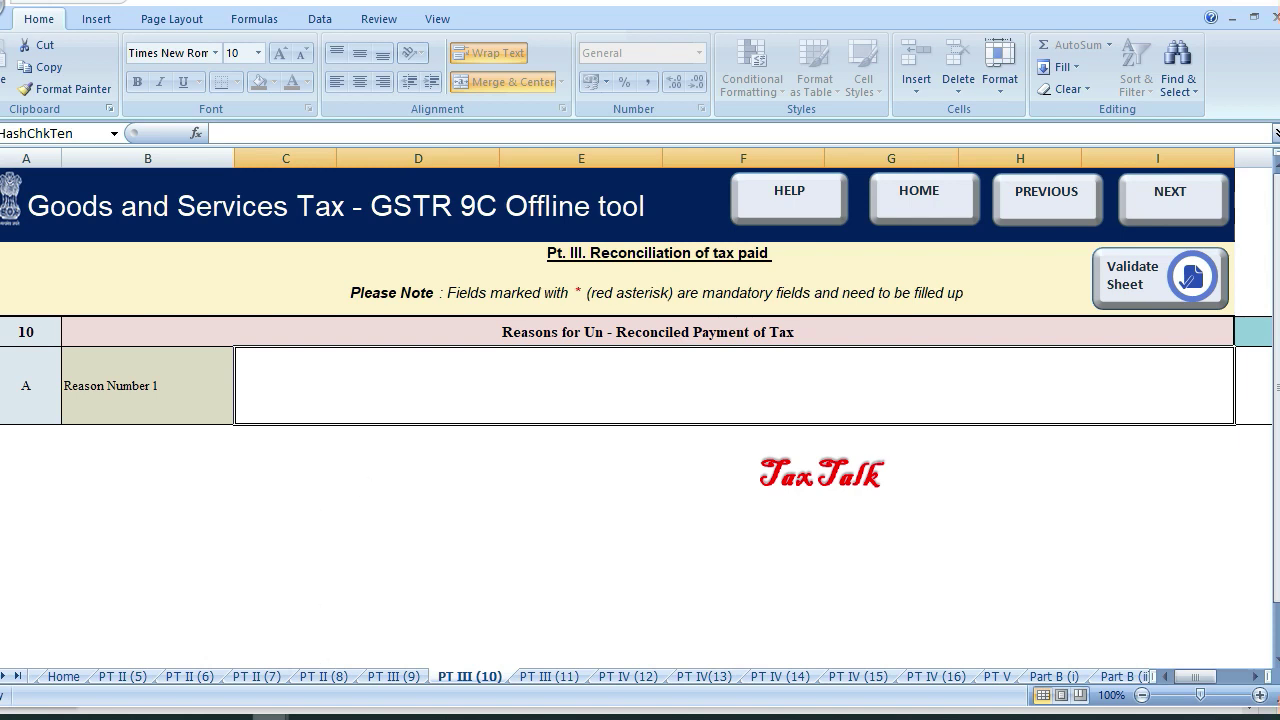
Step: Switch to the Maharashtra workbook and select the IGST value of the ITC taken from 3B on the 8D-Maharshtra sheet
{"action": "mouse_move", "coordinate": [311, 714]}
{"action": "left_click", "coordinate": [469, 637]}
{"action": "key", "text": "Up"}
{"action": "key", "text": "Up"}
{"action": "key", "text": "Up"}
{"action": "key", "text": "Up"}
{"action": "key", "text": "Up"}
{"action": "key", "text": "Up"}
{"action": "key", "text": "Up"}
{"action": "key", "text": "Up"}
{"action": "key", "text": "Up"}
{"action": "key", "text": "Down"}
{"action": "key", "text": "Down"}
{"action": "key", "text": "Down"}
{"action": "key", "text": "Right"}
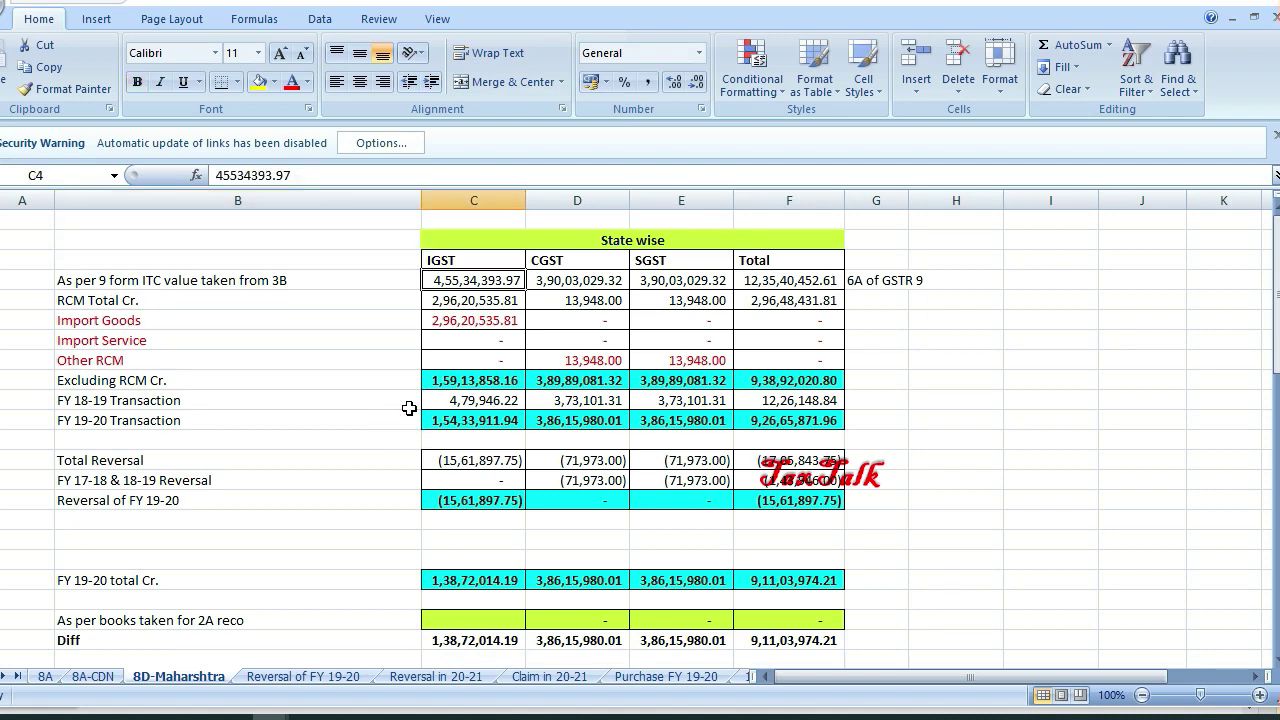
Step: Review the IGST, CGST, SGST and Total values of the ITC row taken from 3B
{"action": "key", "text": "Right"}
{"action": "key", "text": "Right"}
{"action": "key", "text": "Right"}
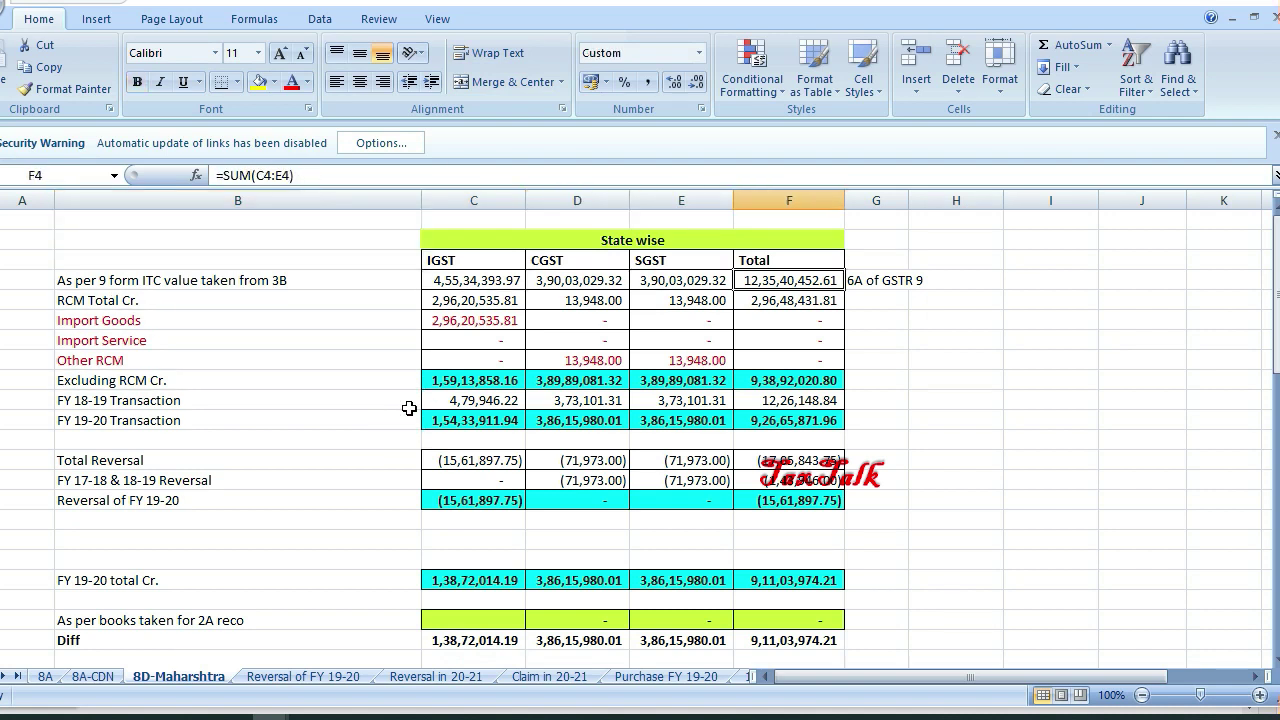
{"action": "key", "text": "Left"}
{"action": "key", "text": "Left"}
{"action": "key", "text": "Left"}
{"action": "key", "text": "Right"}
{"action": "key", "text": "Right"}
{"action": "key", "text": "Right"}
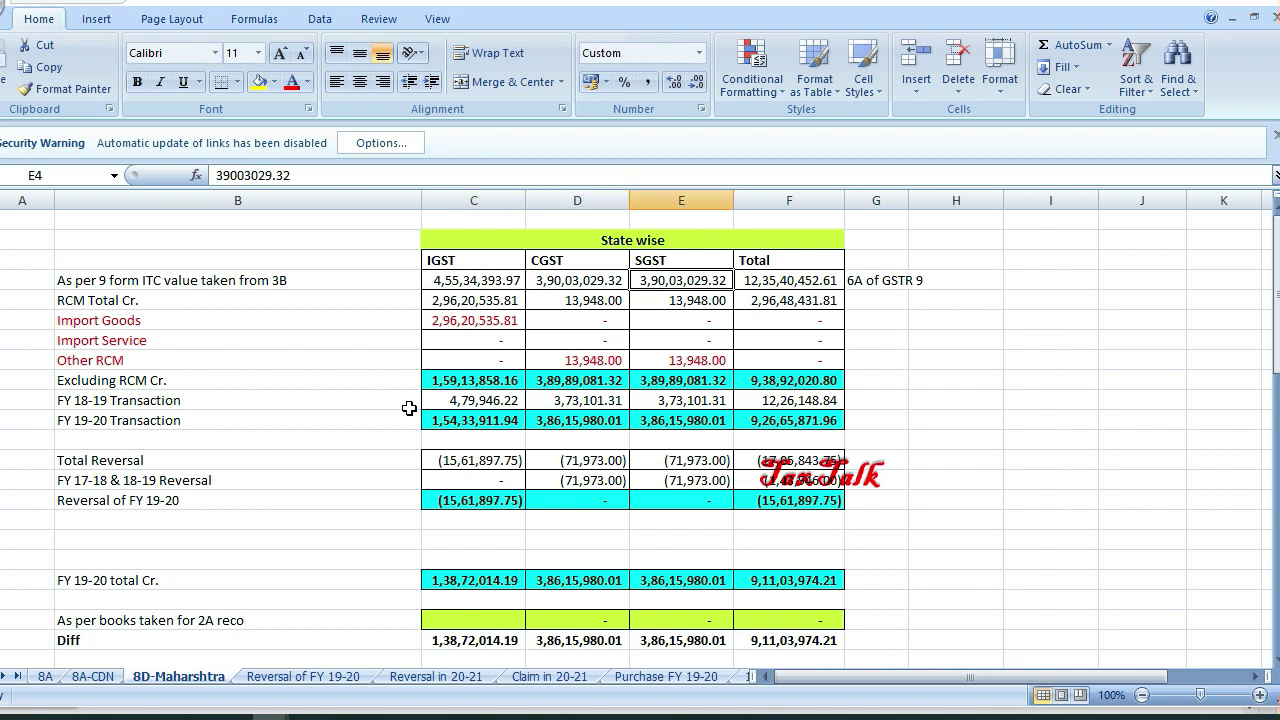
{"action": "key", "text": "Left"}
{"action": "key", "text": "Left"}
{"action": "key", "text": "Left"}
{"action": "key", "text": "Right"}
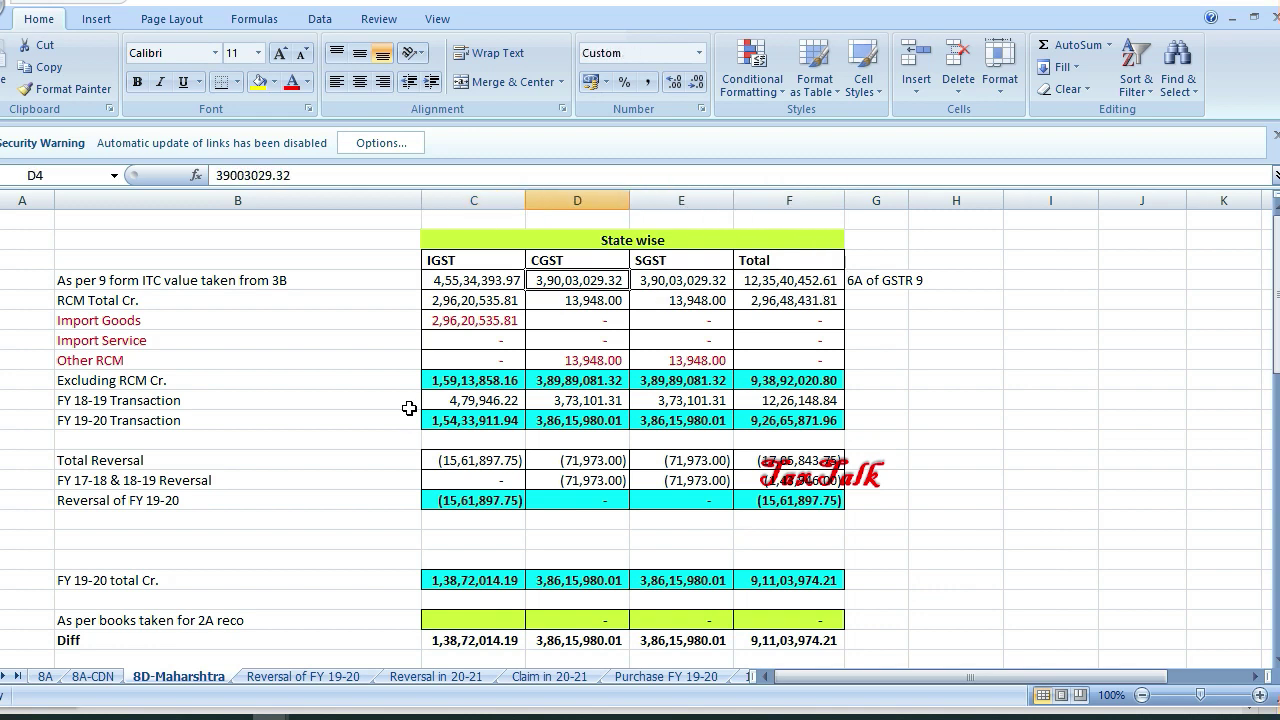
{"action": "key", "text": "Right"}
{"action": "key", "text": "Right"}
Step: Check the tax values in the Import Goods and Import Service rows
{"action": "key", "text": "Down"}
{"action": "key", "text": "Down"}
{"action": "key", "text": "Left"}
{"action": "key", "text": "Left"}
{"action": "key", "text": "Left"}
{"action": "key", "text": "Left"}
{"action": "key", "text": "Right"}
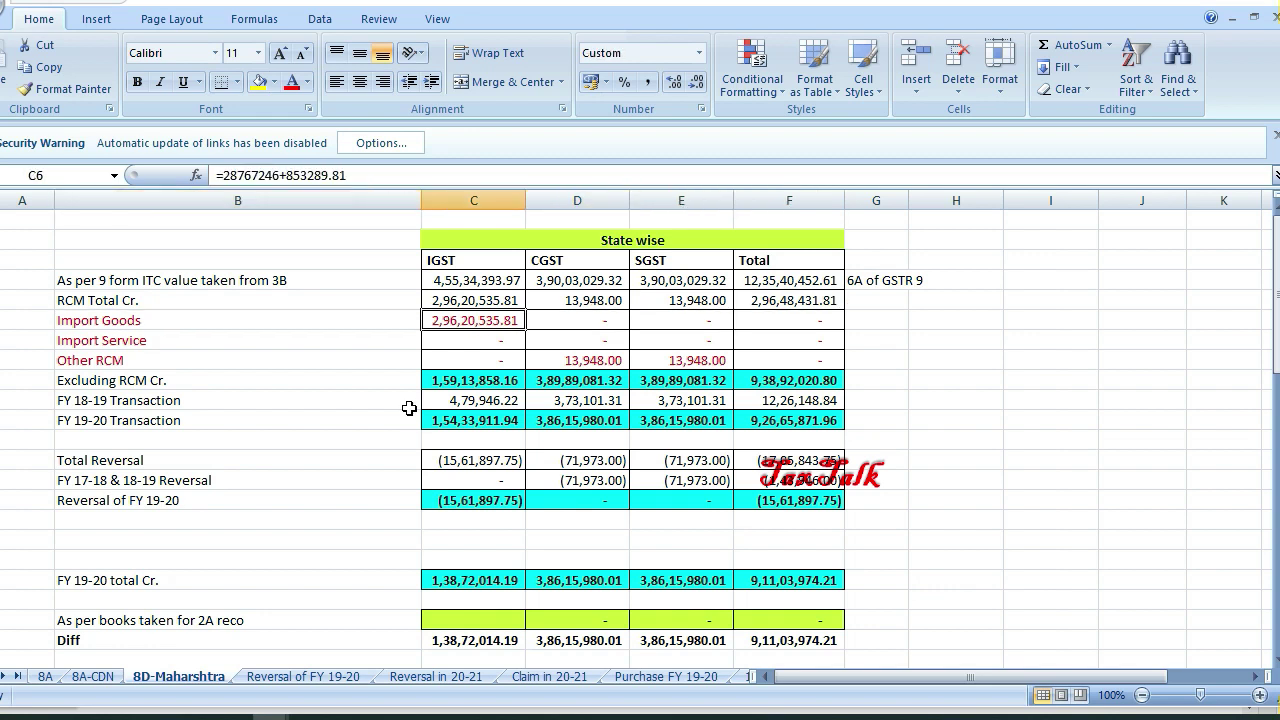
{"action": "key", "text": "Down"}
{"action": "key", "text": "Right"}
{"action": "key", "text": "Right"}
Step: Review the Excluding RCM Cr. row across its IGST, CGST, SGST and Total values
{"action": "key", "text": "Down"}
{"action": "key", "text": "Down"}
{"action": "key", "text": "Left"}
{"action": "key", "text": "Left"}
{"action": "key", "text": "Left"}
{"action": "key", "text": "Right"}
{"action": "key", "text": "Right"}
{"action": "key", "text": "Right"}
{"action": "key", "text": "Right"}
{"action": "key", "text": "Left"}
{"action": "key", "text": "Left"}
Step: Examine the FY 18-19 Transaction and FY 19-20 Transaction rows across the tax columns
{"action": "key", "text": "Down"}
{"action": "key", "text": "Left"}
{"action": "key", "text": "Left"}
{"action": "key", "text": "Left"}
{"action": "key", "text": "Right"}
{"action": "key", "text": "Right"}
{"action": "key", "text": "Right"}
{"action": "key", "text": "Right"}
{"action": "key", "text": "Down"}
{"action": "key", "text": "Left"}
{"action": "key", "text": "Left"}
{"action": "key", "text": "Right"}
{"action": "key", "text": "Right"}
Step: Review the Total Reversal row's tax values and check the CGST amount in the FY 17-18 & 18-19 Reversal row
{"action": "key", "text": "Down"}
{"action": "key", "text": "Down"}
{"action": "key", "text": "Left"}
{"action": "key", "text": "Left"}
{"action": "key", "text": "Left"}
{"action": "key", "text": "Left"}
{"action": "key", "text": "Right"}
{"action": "key", "text": "Right"}
{"action": "key", "text": "Right"}
{"action": "key", "text": "Right"}
{"action": "key", "text": "Left"}
{"action": "key", "text": "Down"}
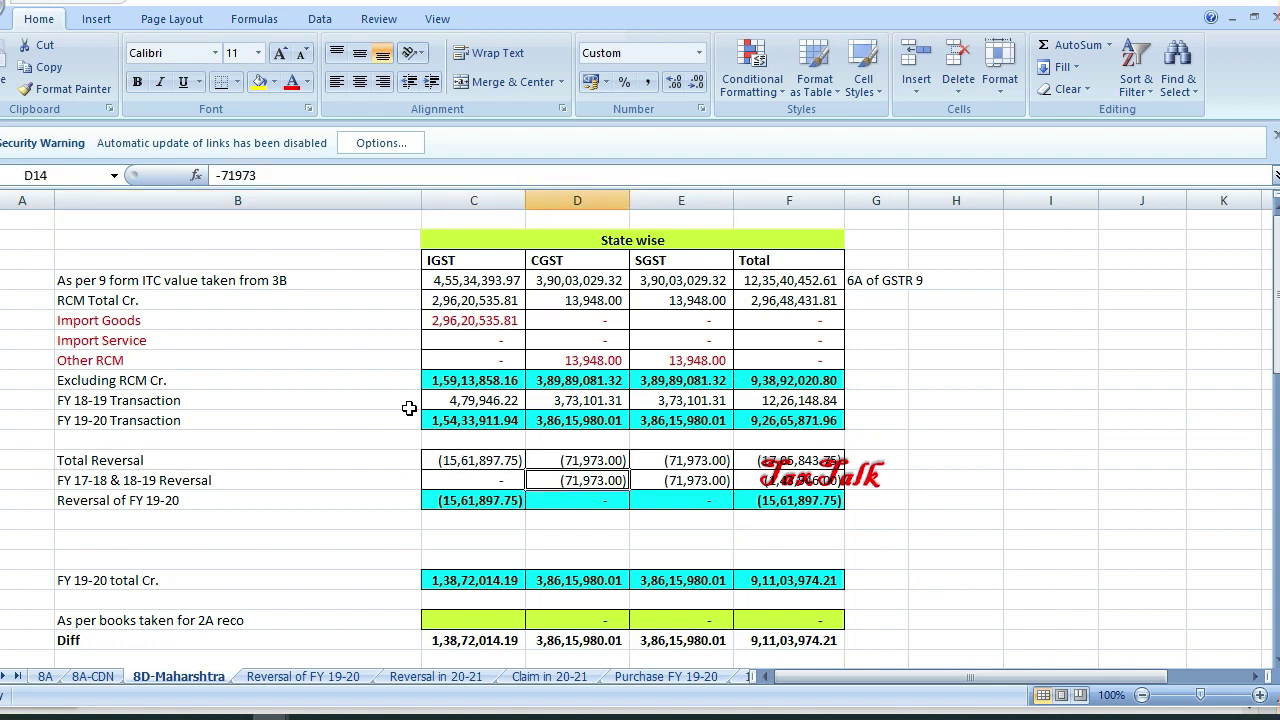
Step: Check the SGST values from the FY 17-18 & 18-19 Reversal row through Reversal of FY 19-20 to FY 19-20 total Cr
{"action": "key", "text": "Right"}
{"action": "key", "text": "Down"}
{"action": "key", "text": "Left"}
{"action": "key", "text": "Right"}
{"action": "key", "text": "Down"}
{"action": "key", "text": "Down"}
{"action": "key", "text": "Down"}
{"action": "key", "text": "Down"}
Step: Trace the SGST column back up from FY 19-20 total Cr. to the ITC value taken from 3B
{"action": "key", "text": "Up"}
{"action": "key", "text": "Up"}
{"action": "key", "text": "Up"}
{"action": "key", "text": "Up"}
{"action": "key", "text": "Up"}
{"action": "key", "text": "Up"}
{"action": "key", "text": "Up"}
{"action": "key", "text": "Up"}
{"action": "key", "text": "Up"}
{"action": "key", "text": "Up"}
{"action": "key", "text": "Up"}
{"action": "key", "text": "Up"}
{"action": "key", "text": "Up"}
{"action": "key", "text": "Up"}
{"action": "key", "text": "Up"}
Step: Review the Total column from the 6A of GSTR 9 value down through the 17-18 & 18-19 ITC reversal in 20-21 row
{"action": "key", "text": "Right"}
{"action": "key", "text": "Down"}
{"action": "key", "text": "Down"}
{"action": "key", "text": "Down"}
{"action": "key", "text": "Down"}
{"action": "key", "text": "Down"}
{"action": "key", "text": "Down"}
{"action": "key", "text": "Down"}
{"action": "key", "text": "Down"}
{"action": "key", "text": "Down"}
{"action": "key", "text": "Down"}
{"action": "key", "text": "Down"}
{"action": "key", "text": "Down"}
{"action": "key", "text": "Down"}
{"action": "key", "text": "Down"}
{"action": "key", "text": "Down"}
{"action": "key", "text": "Down"}
{"action": "key", "text": "Down"}
{"action": "key", "text": "Down"}
{"action": "key", "text": "Down"}
{"action": "key", "text": "Down"}
{"action": "key", "text": "Down"}
{"action": "key", "text": "Down"}
{"action": "key", "text": "Down"}
{"action": "key", "text": "Down"}
{"action": "key", "text": "Up"}
{"action": "key", "text": "Up"}
{"action": "key", "text": "Up"}
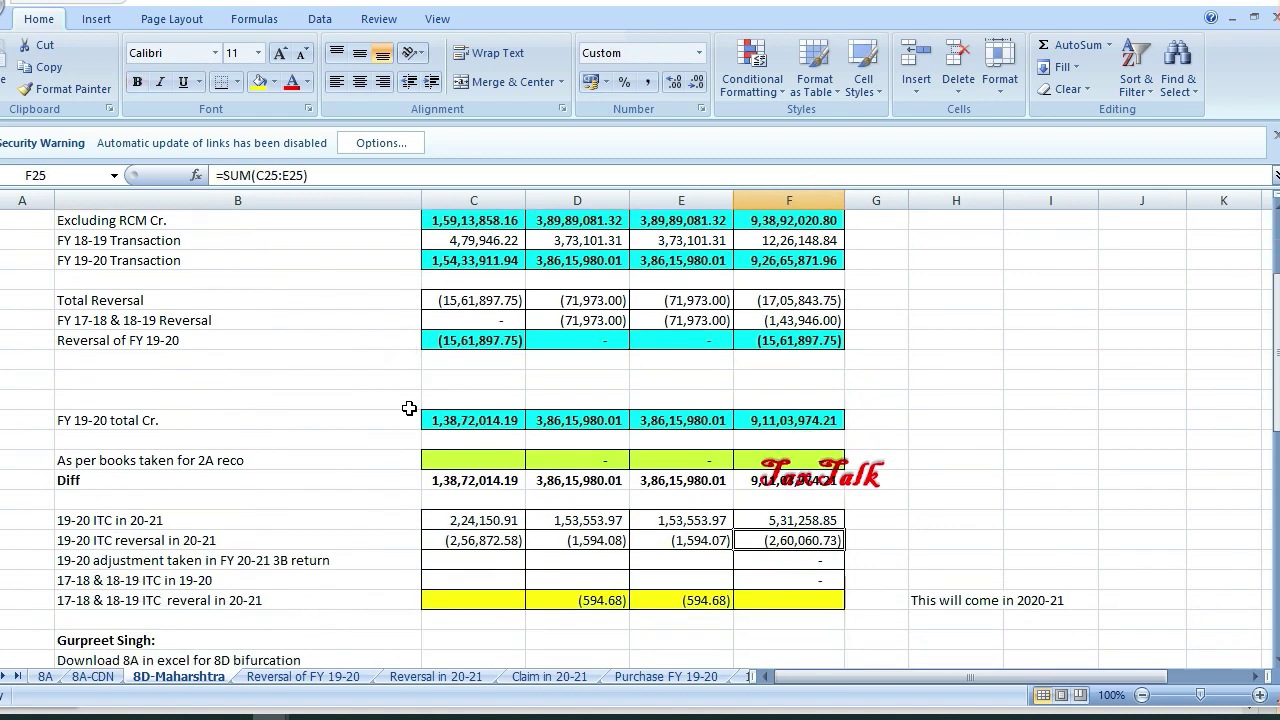
Step: Examine the 19-20 ITC in 20-21 row across its IGST, CGST, SGST and Total values
{"action": "key", "text": "Up"}
{"action": "key", "text": "Left"}
{"action": "key", "text": "Left"}
{"action": "key", "text": "Left"}
{"action": "key", "text": "Left"}
{"action": "key", "text": "Right"}
{"action": "key", "text": "Right"}
{"action": "key", "text": "Right"}
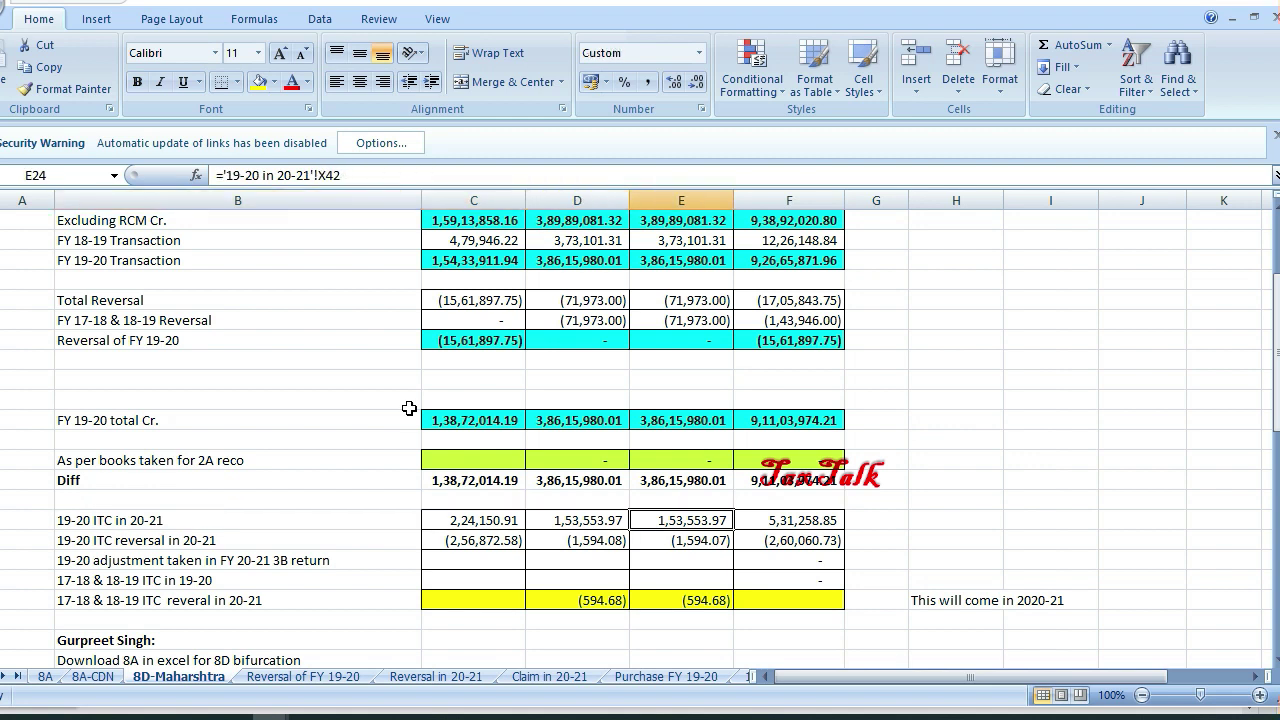
{"action": "key", "text": "Left"}
{"action": "key", "text": "Left"}
{"action": "key", "text": "Left"}
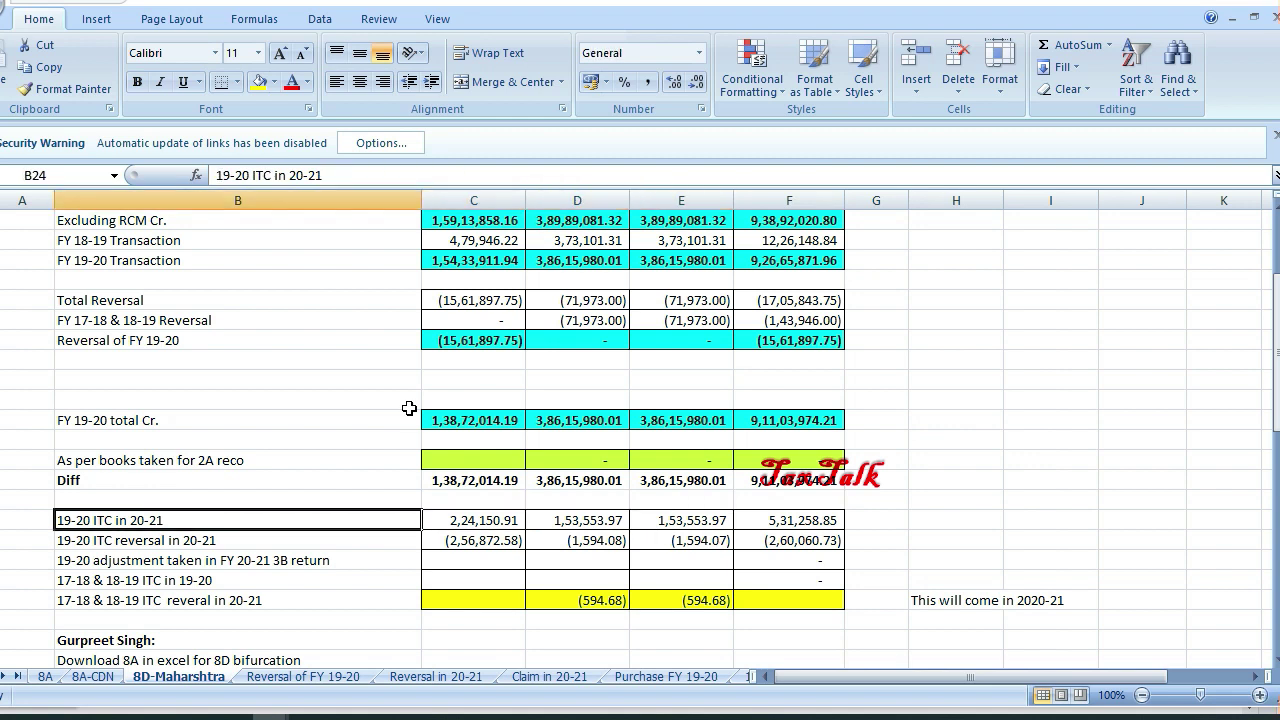
{"action": "key", "text": "Right"}
{"action": "key", "text": "Left"}
{"action": "key", "text": "Right"}
{"action": "key", "text": "Right"}
{"action": "key", "text": "Right"}
{"action": "key", "text": "Right"}
{"action": "key", "text": "Right"}
{"action": "key", "text": "Left"}
{"action": "key", "text": "Left"}
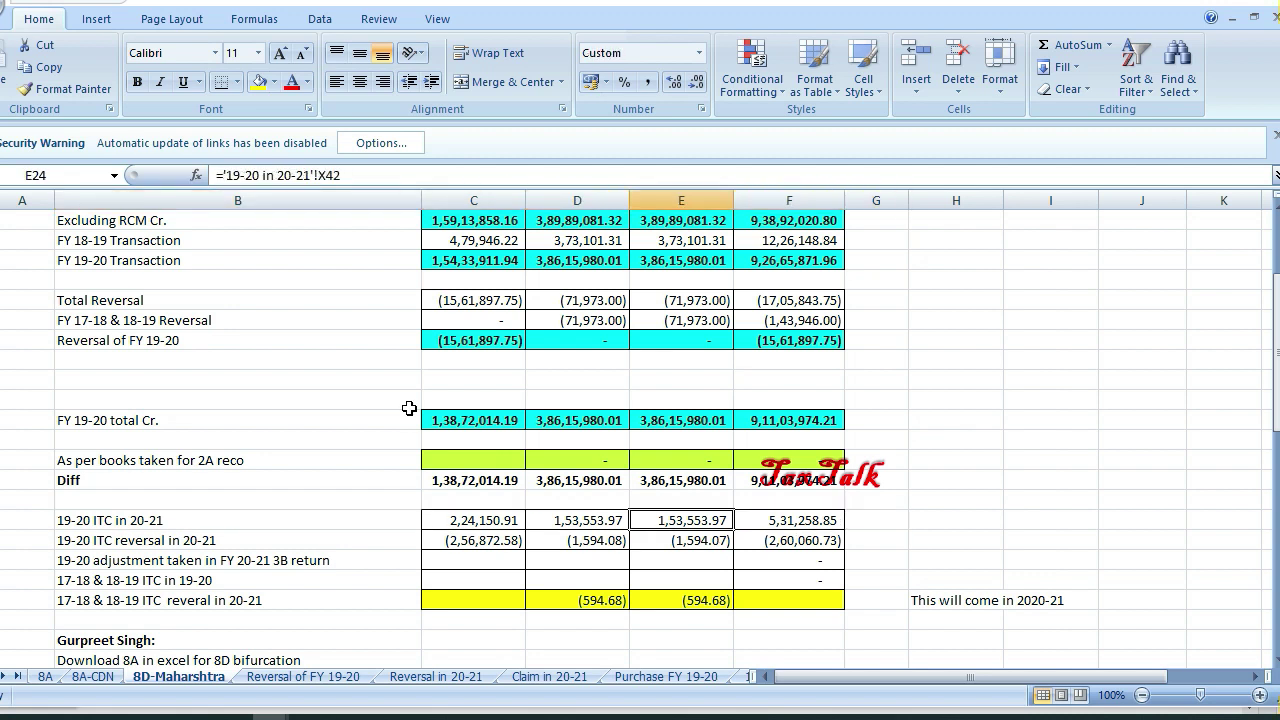
{"action": "key", "text": "Left"}
{"action": "key", "text": "Left"}
{"action": "key", "text": "Left"}
{"action": "key", "text": "Right"}
{"action": "key", "text": "Left"}
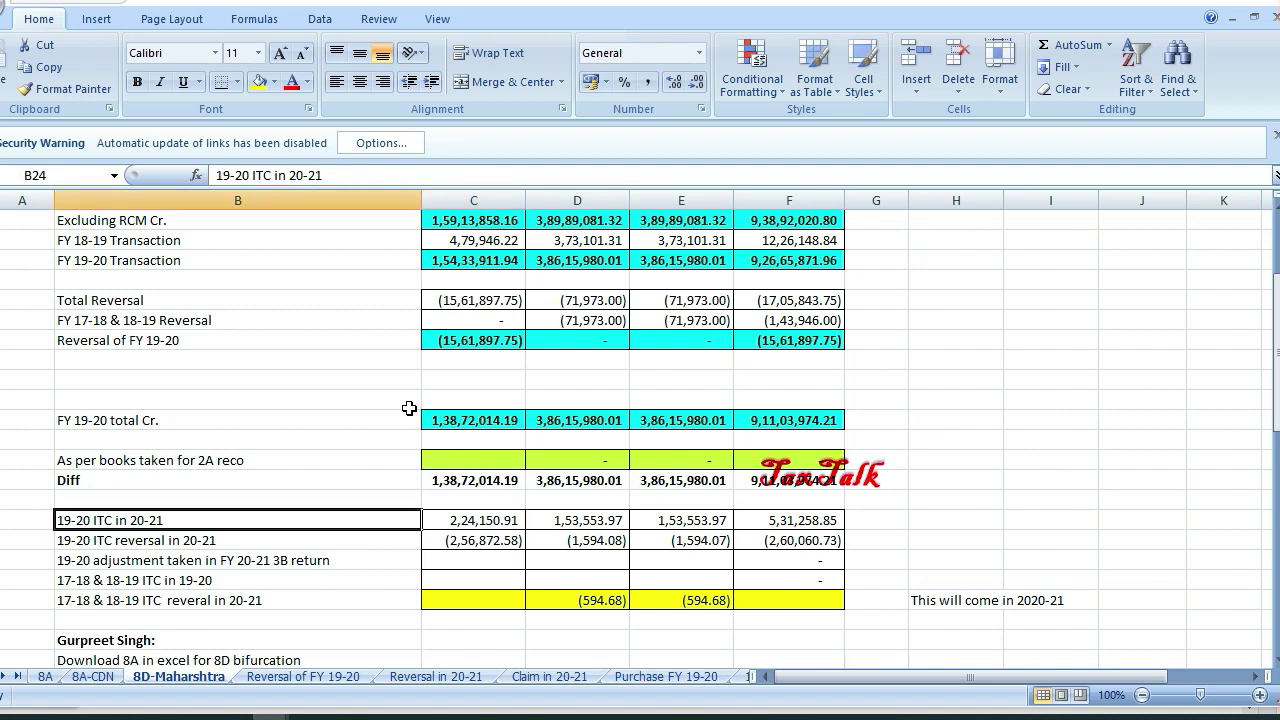
Step: Examine the 19-20 ITC reversal in 20-21 row across its tax and total values
{"action": "key", "text": "Down"}
{"action": "key", "text": "Right"}
{"action": "key", "text": "Left"}
{"action": "key", "text": "Right"}
{"action": "key", "text": "Right"}
{"action": "key", "text": "Right"}
{"action": "key", "text": "Right"}
{"action": "key", "text": "Left"}
{"action": "key", "text": "Left"}
{"action": "key", "text": "Left"}
{"action": "key", "text": "Right"}
{"action": "key", "text": "Right"}
Step: Review the 17-18 & 18-19 ITC reversal in 20-21 row across the tax columns and the note beside it
{"action": "key", "text": "Down"}
{"action": "key", "text": "Down"}
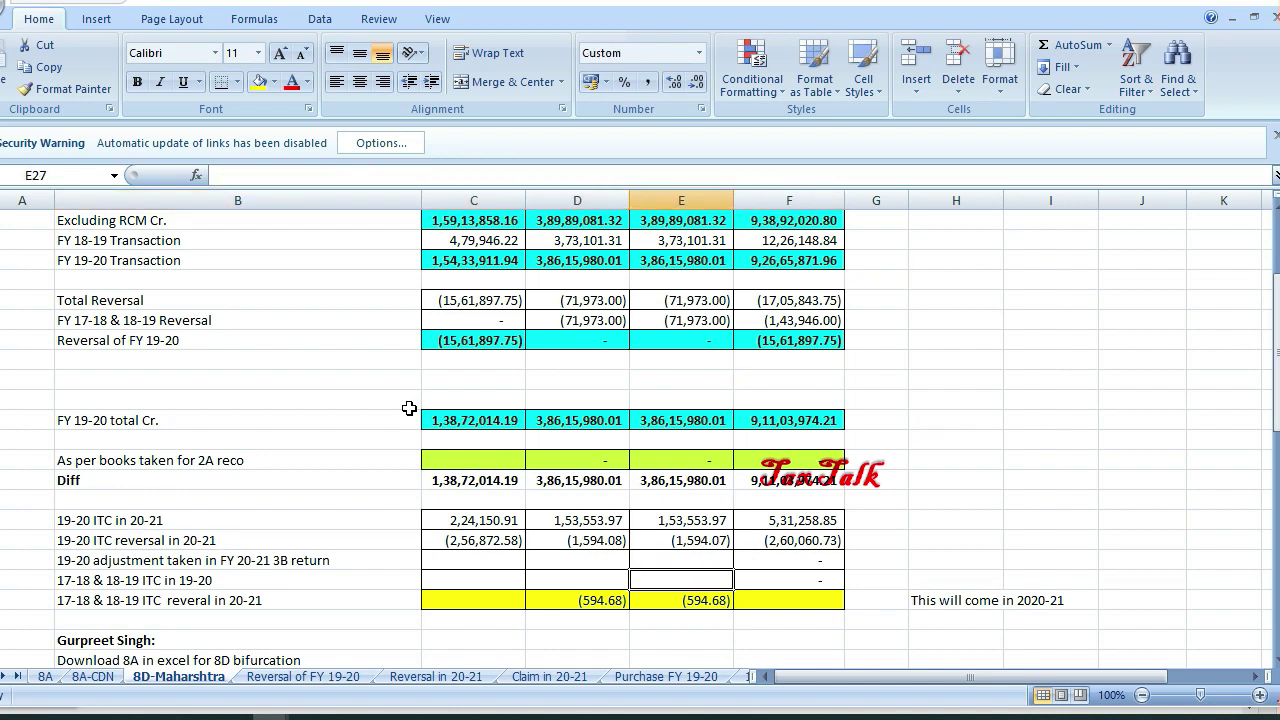
{"action": "key", "text": "Down"}
{"action": "key", "text": "Left"}
{"action": "key", "text": "Left"}
{"action": "key", "text": "Left"}
{"action": "key", "text": "Right"}
{"action": "key", "text": "Right"}
{"action": "key", "text": "Right"}
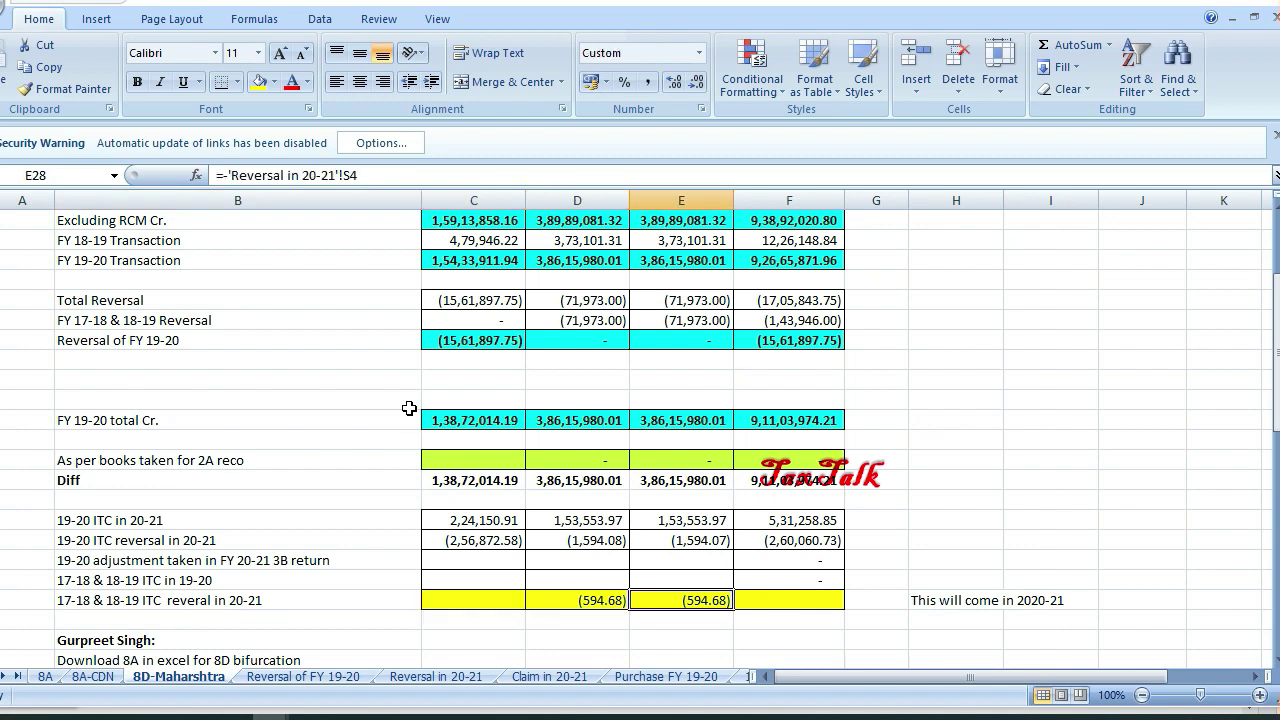
{"action": "key", "text": "Right"}
{"action": "key", "text": "Right"}
{"action": "key", "text": "Right"}
Step: Locate the As per 9C 2A credit -8a (from GST Portal) row and check its IGST value
{"action": "key", "text": "Down"}
{"action": "key", "text": "Down"}
{"action": "key", "text": "Down"}
{"action": "key", "text": "Down"}
{"action": "key", "text": "Down"}
{"action": "key", "text": "Down"}
{"action": "key", "text": "Down"}
{"action": "key", "text": "Down"}
{"action": "key", "text": "Down"}
{"action": "key", "text": "Down"}
{"action": "key", "text": "Left"}
{"action": "key", "text": "Left"}
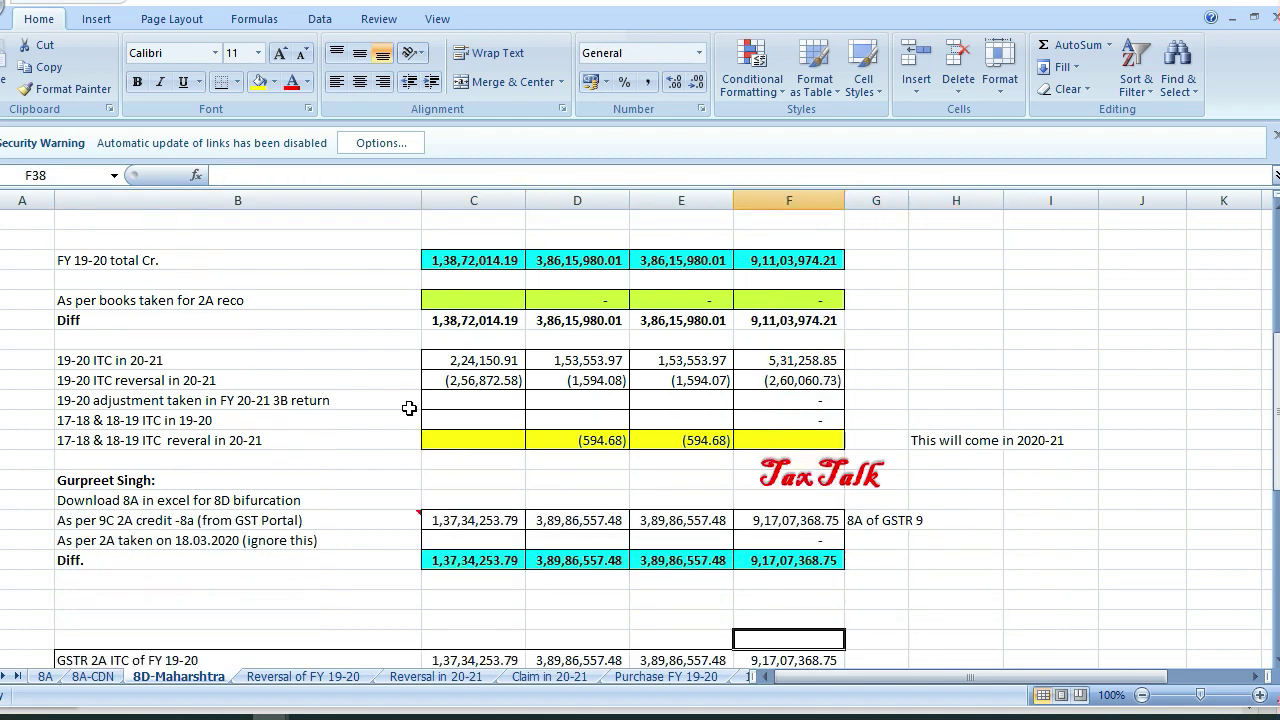
{"action": "key", "text": "Left"}
{"action": "key", "text": "Up"}
{"action": "key", "text": "Up"}
{"action": "key", "text": "Up"}
{"action": "key", "text": "Up"}
{"action": "key", "text": "Up"}
{"action": "key", "text": "Up"}
{"action": "key", "text": "Up"}
{"action": "key", "text": "Left"}
{"action": "key", "text": "Down"}
{"action": "key", "text": "Left"}
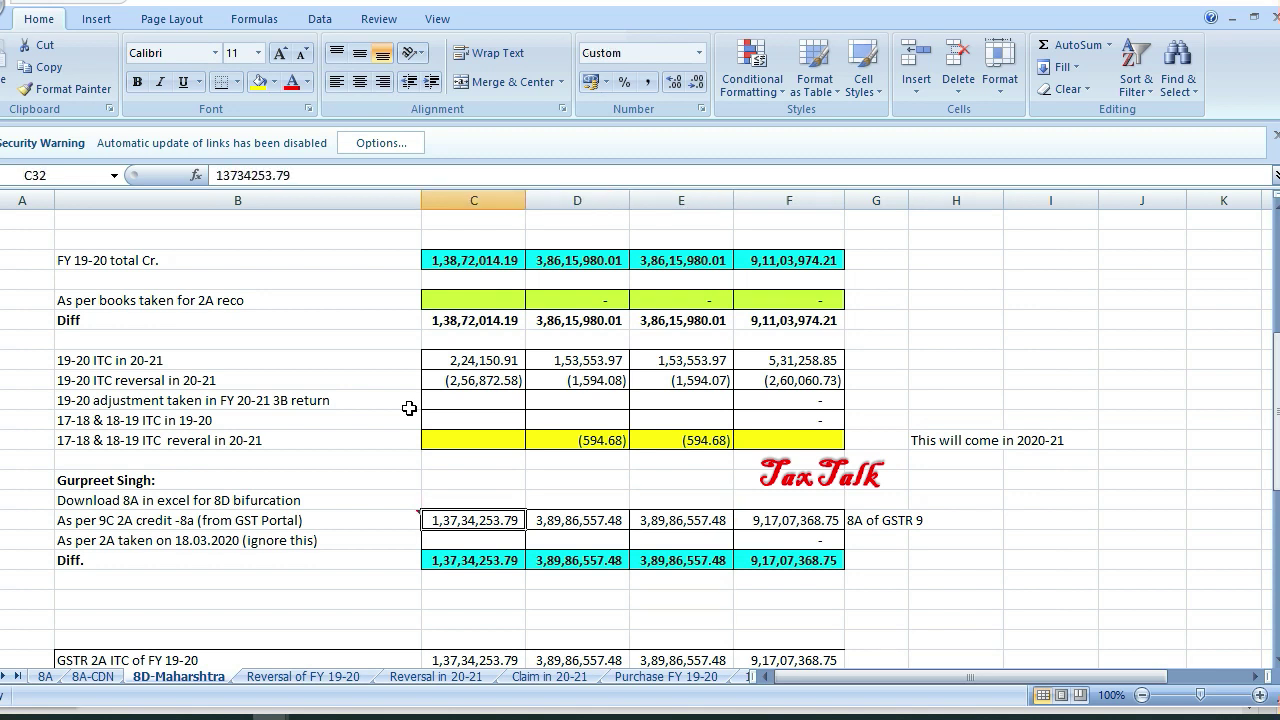
Step: Compare the 9C 2A credit values with the GSTR 2A ITC of FY 19-20 row and inspect that row's IGST link
{"action": "key", "text": "Right"}
{"action": "key", "text": "Right"}
{"action": "key", "text": "Down"}
{"action": "key", "text": "Down"}
{"action": "key", "text": "Down"}
{"action": "key", "text": "Down"}
{"action": "key", "text": "Down"}
{"action": "key", "text": "Down"}
{"action": "key", "text": "Down"}
{"action": "key", "text": "Down"}
{"action": "key", "text": "Down"}
{"action": "key", "text": "Down"}
{"action": "key", "text": "Down"}
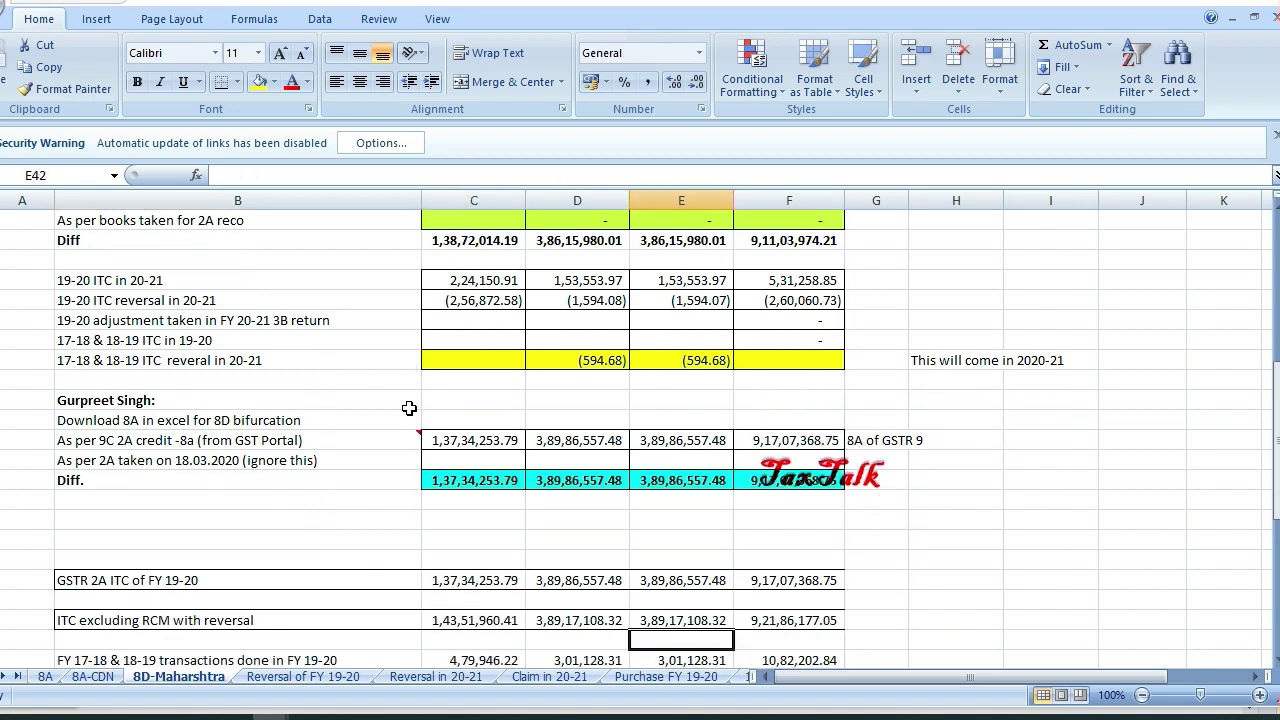
{"action": "key", "text": "Up"}
{"action": "key", "text": "Up"}
{"action": "key", "text": "Up"}
{"action": "key", "text": "Up"}
{"action": "key", "text": "Left"}
{"action": "key", "text": "Left"}
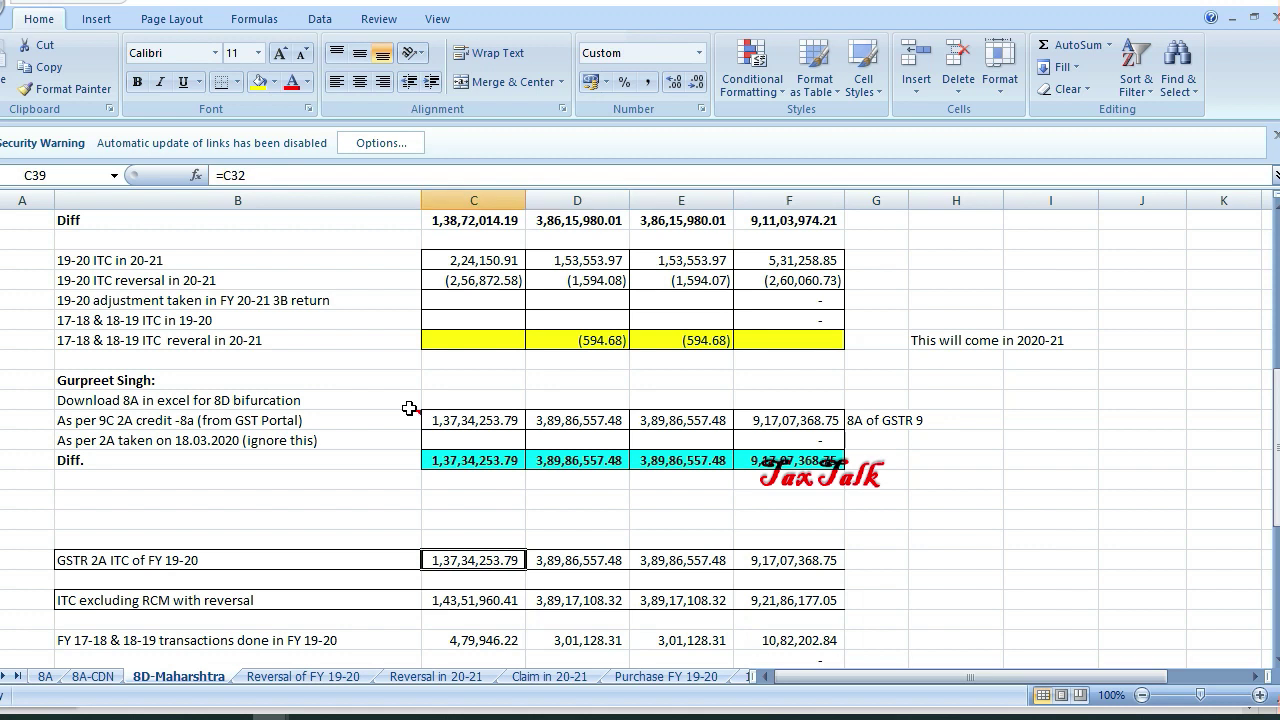
Step: Review the 8D bifurcation figures from the GSTR 2A ITC of FY 19-20 row down to the amount beneath the final Diff row
{"action": "key", "text": "Right"}
{"action": "key", "text": "Right"}
{"action": "key", "text": "Left"}
{"action": "key", "text": "Left"}
{"action": "key", "text": "Down"}
{"action": "key", "text": "Down"}
{"action": "key", "text": "Down"}
{"action": "key", "text": "Down"}
{"action": "key", "text": "Down"}
{"action": "key", "text": "Down"}
{"action": "key", "text": "Down"}
{"action": "key", "text": "Down"}
{"action": "key", "text": "Down"}
{"action": "key", "text": "Down"}
{"action": "key", "text": "Down"}
{"action": "key", "text": "Down"}
{"action": "key", "text": "Down"}
{"action": "key", "text": "Down"}
{"action": "key", "text": "Down"}
{"action": "key", "text": "Down"}
{"action": "key", "text": "Down"}
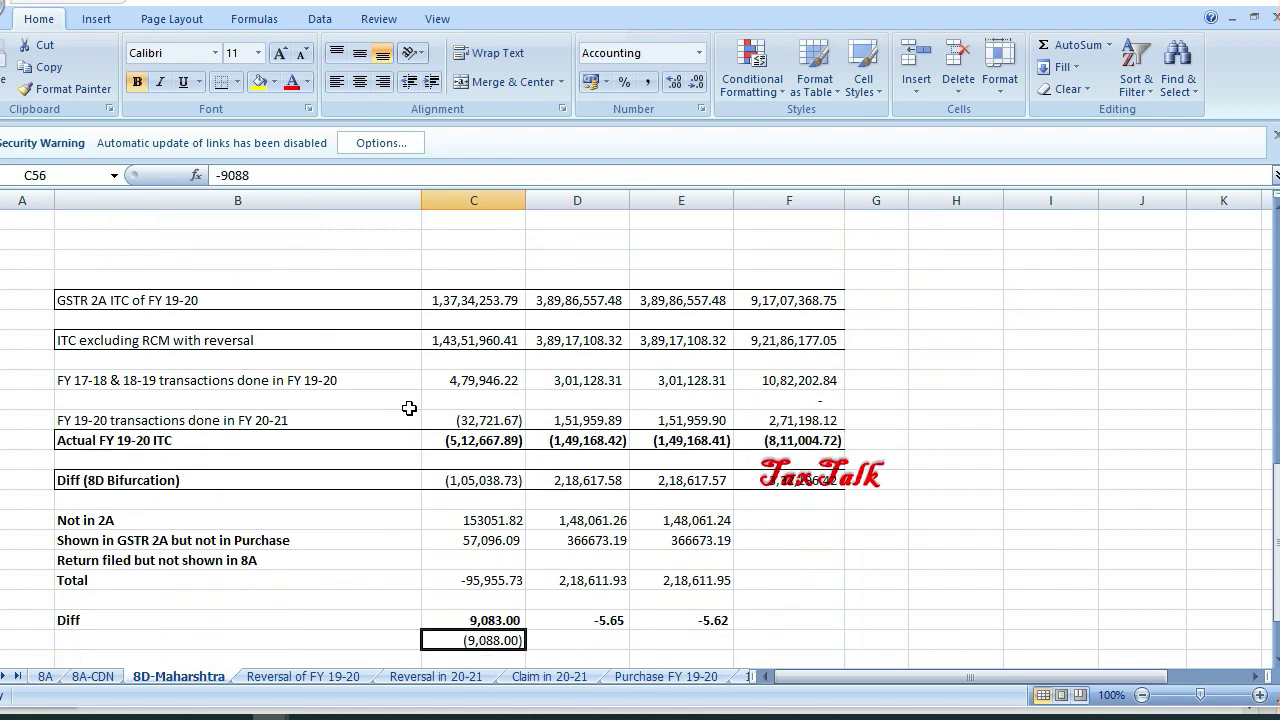
Step: Locate the As per 8A Invoice wise row and review its values across the tax columns
{"action": "key", "text": "Down"}
{"action": "key", "text": "Down"}
{"action": "key", "text": "Down"}
{"action": "key", "text": "Down"}
{"action": "key", "text": "Up"}
{"action": "key", "text": "Up"}
{"action": "key", "text": "Down"}
{"action": "key", "text": "Left"}
{"action": "key", "text": "Right"}
{"action": "key", "text": "Right"}
{"action": "key", "text": "Right"}
{"action": "key", "text": "Left"}
{"action": "key", "text": "Left"}
{"action": "key", "text": "shift+Right"}
{"action": "key", "text": "shift+Right"}
Step: Compare the IGST value of the As per 8A Invoice wise row with the 8A summary and the difference beneath
{"action": "key", "text": "Down"}
{"action": "key", "text": "Up"}
{"action": "key", "text": "Down"}
{"action": "key", "text": "Up"}
{"action": "key", "text": "Down"}
{"action": "key", "text": "Up"}
{"action": "key", "text": "Down"}
{"action": "key", "text": "Up"}
{"action": "key", "text": "Down"}
{"action": "key", "text": "Up"}
{"action": "key", "text": "Down"}
{"action": "key", "text": "Up"}
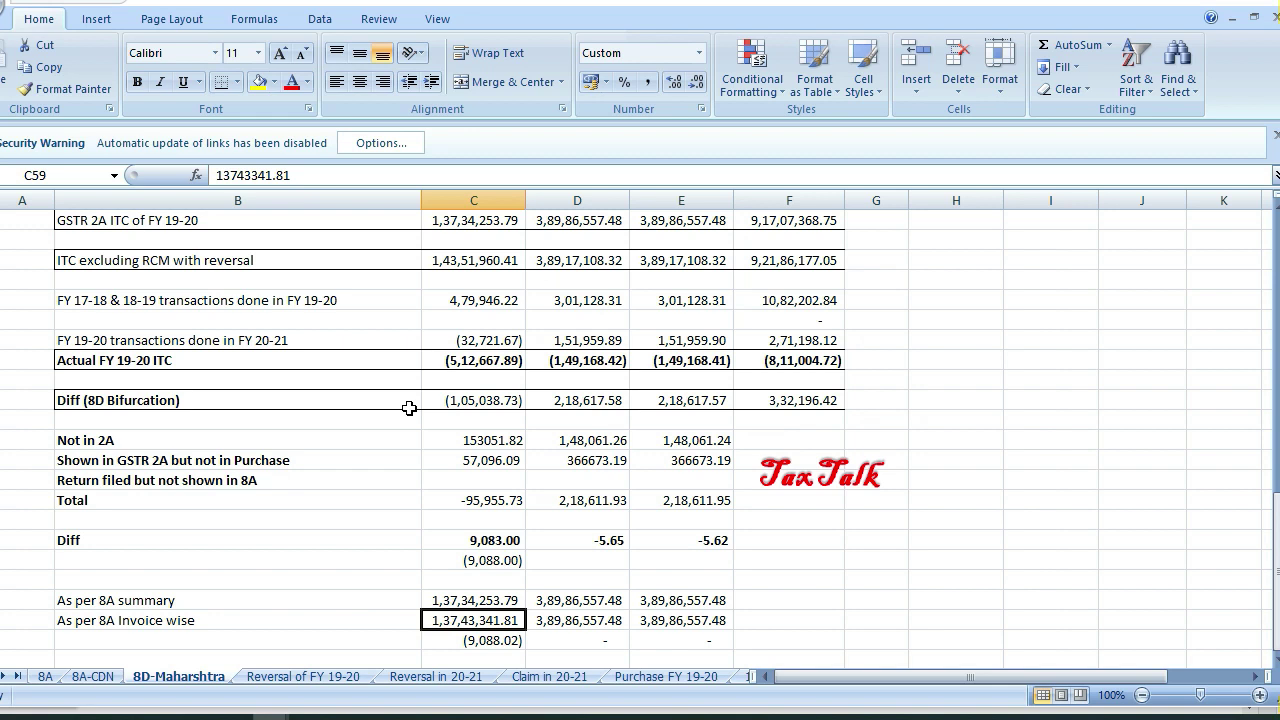
{"action": "key", "text": "Right"}
{"action": "key", "text": "Left"}
{"action": "key", "text": "Right"}
{"action": "key", "text": "Left"}
{"action": "key", "text": "Up"}
{"action": "key", "text": "Down"}
Step: Trace the IGST figures back to the GSTR 2A ITC of FY 19-20 row and return to the 8A summary versus invoice-wise difference
{"action": "key", "text": "Up"}
{"action": "key", "text": "Up"}
{"action": "key", "text": "Up"}
{"action": "key", "text": "Up"}
{"action": "key", "text": "Up"}
{"action": "key", "text": "Up"}
{"action": "key", "text": "Up"}
{"action": "key", "text": "Up"}
{"action": "key", "text": "Up"}
{"action": "key", "text": "Up"}
{"action": "key", "text": "Up"}
{"action": "key", "text": "Up"}
{"action": "key", "text": "Up"}
{"action": "key", "text": "Up"}
{"action": "key", "text": "Up"}
{"action": "key", "text": "Up"}
{"action": "key", "text": "Up"}
{"action": "key", "text": "Up"}
{"action": "key", "text": "Up"}
{"action": "key", "text": "Up"}
{"action": "key", "text": "Down"}
{"action": "key", "text": "Down"}
{"action": "key", "text": "Down"}
{"action": "key", "text": "Down"}
{"action": "key", "text": "Down"}
{"action": "key", "text": "Down"}
{"action": "key", "text": "Down"}
{"action": "key", "text": "Down"}
{"action": "key", "text": "Down"}
{"action": "key", "text": "Down"}
{"action": "key", "text": "Down"}
{"action": "key", "text": "Down"}
{"action": "key", "text": "Down"}
{"action": "key", "text": "Down"}
{"action": "key", "text": "Down"}
{"action": "key", "text": "Down"}
{"action": "key", "text": "Down"}
{"action": "key", "text": "Down"}
{"action": "key", "text": "Down"}
{"action": "key", "text": "Down"}
{"action": "key", "text": "Down"}
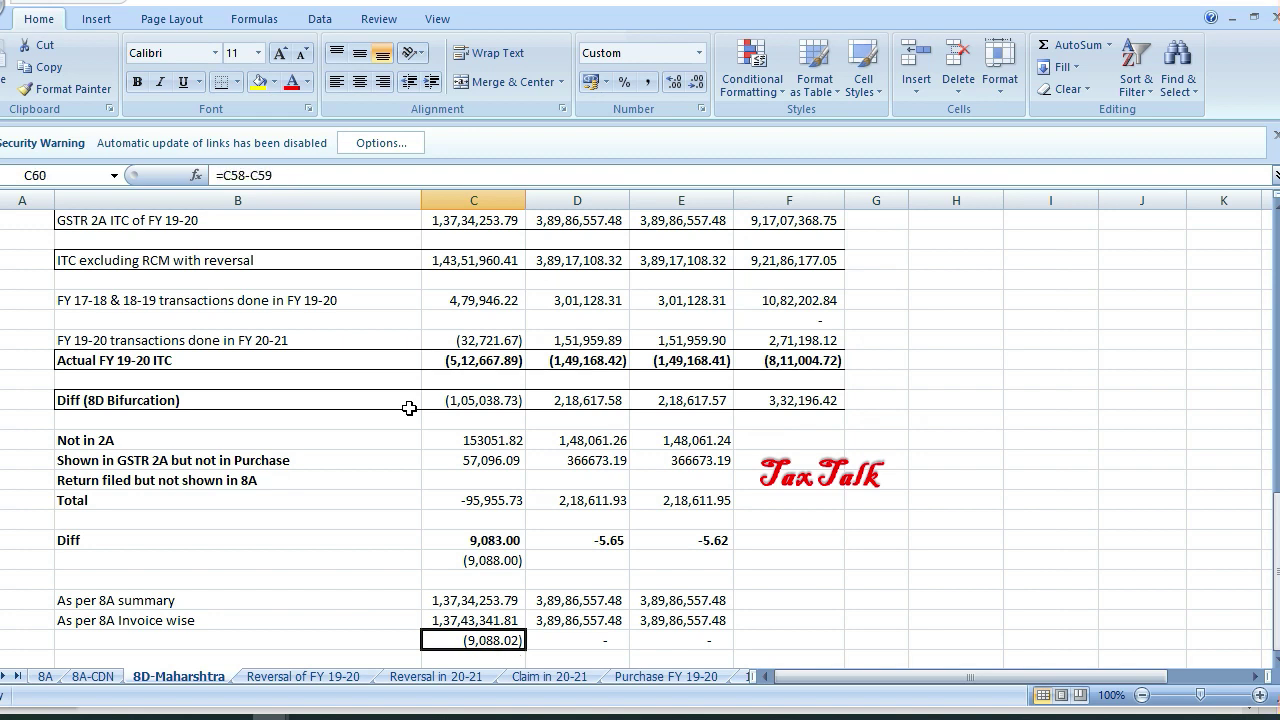
Step: Locate the 19-20 ITC in 20-21 row and inspect the formula behind its IGST value
{"action": "key", "text": "Up"}
{"action": "key", "text": "Up"}
{"action": "key", "text": "Up"}
{"action": "key", "text": "Up"}
{"action": "key", "text": "Up"}
{"action": "key", "text": "Up"}
{"action": "key", "text": "Up"}
{"action": "key", "text": "Up"}
{"action": "key", "text": "Up"}
{"action": "key", "text": "Up"}
{"action": "key", "text": "Up"}
{"action": "key", "text": "Up"}
{"action": "key", "text": "Up"}
{"action": "key", "text": "Up"}
{"action": "key", "text": "Up"}
{"action": "key", "text": "Up"}
{"action": "key", "text": "Up"}
{"action": "key", "text": "Up"}
{"action": "key", "text": "Up"}
{"action": "key", "text": "Up"}
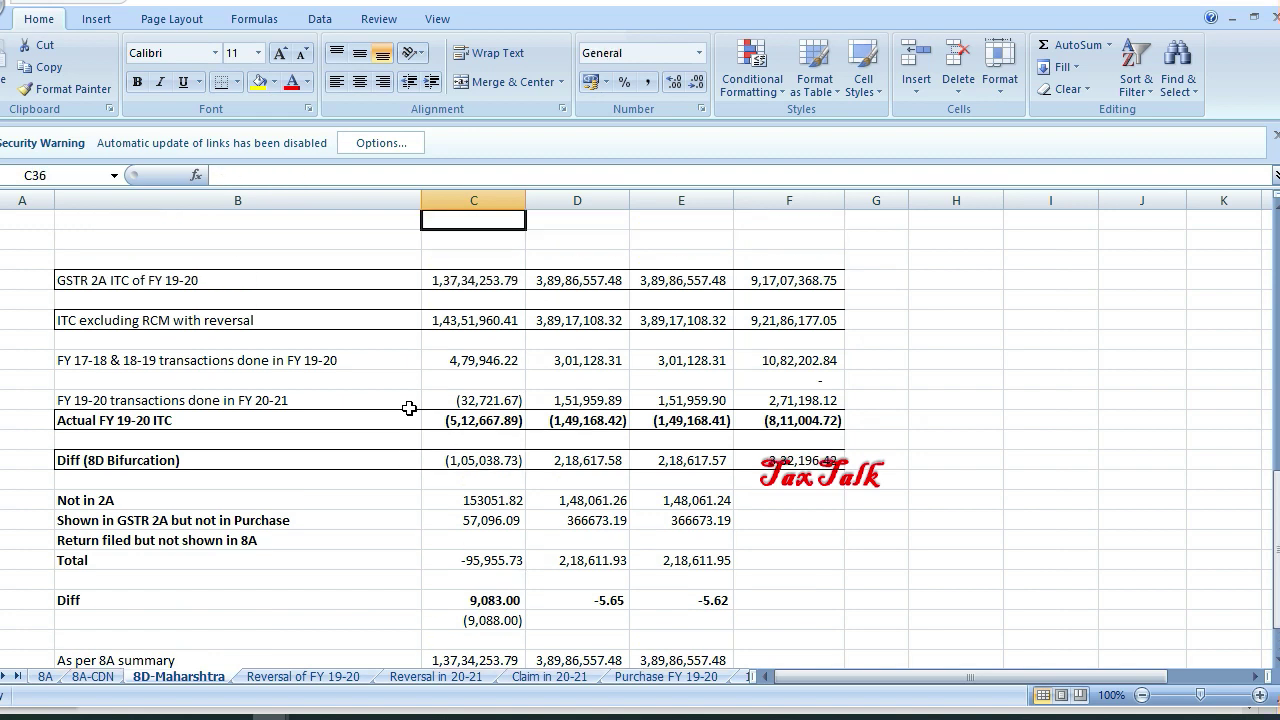
{"action": "key", "text": "Up"}
{"action": "key", "text": "Down"}
{"action": "key", "text": "Down"}
{"action": "key", "text": "Left"}
{"action": "key", "text": "Down"}
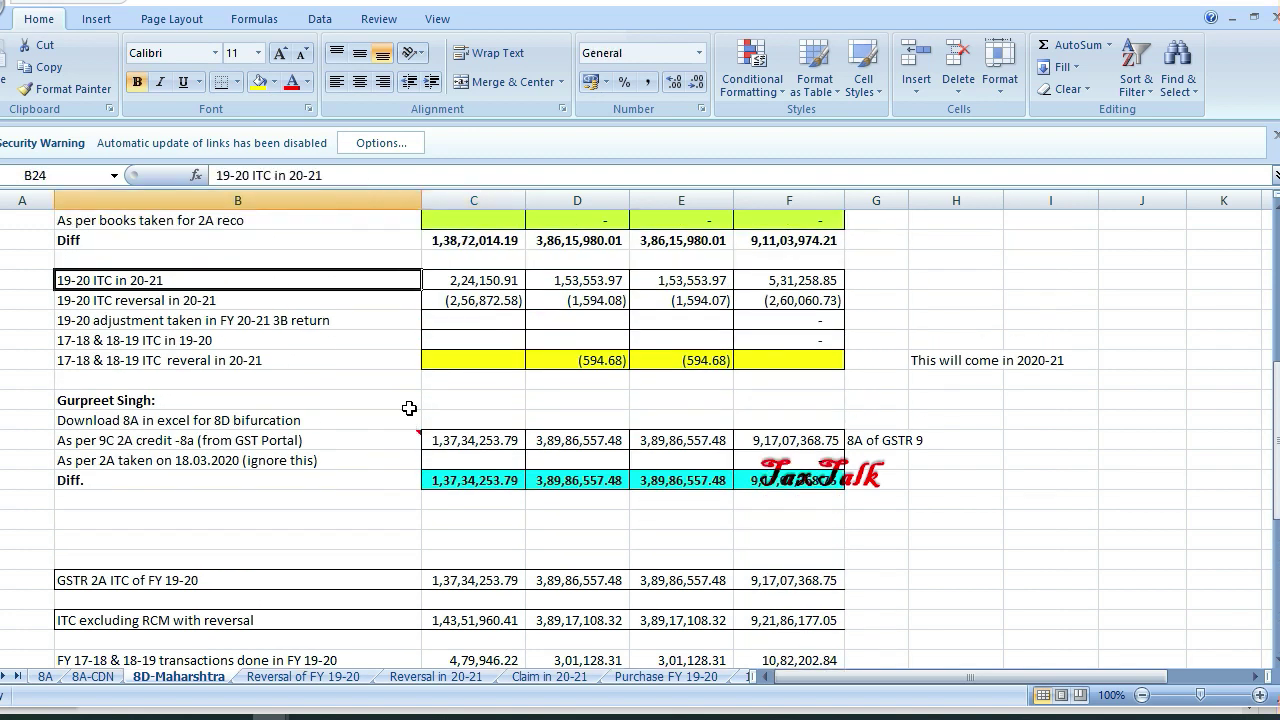
{"action": "key", "text": "Right"}
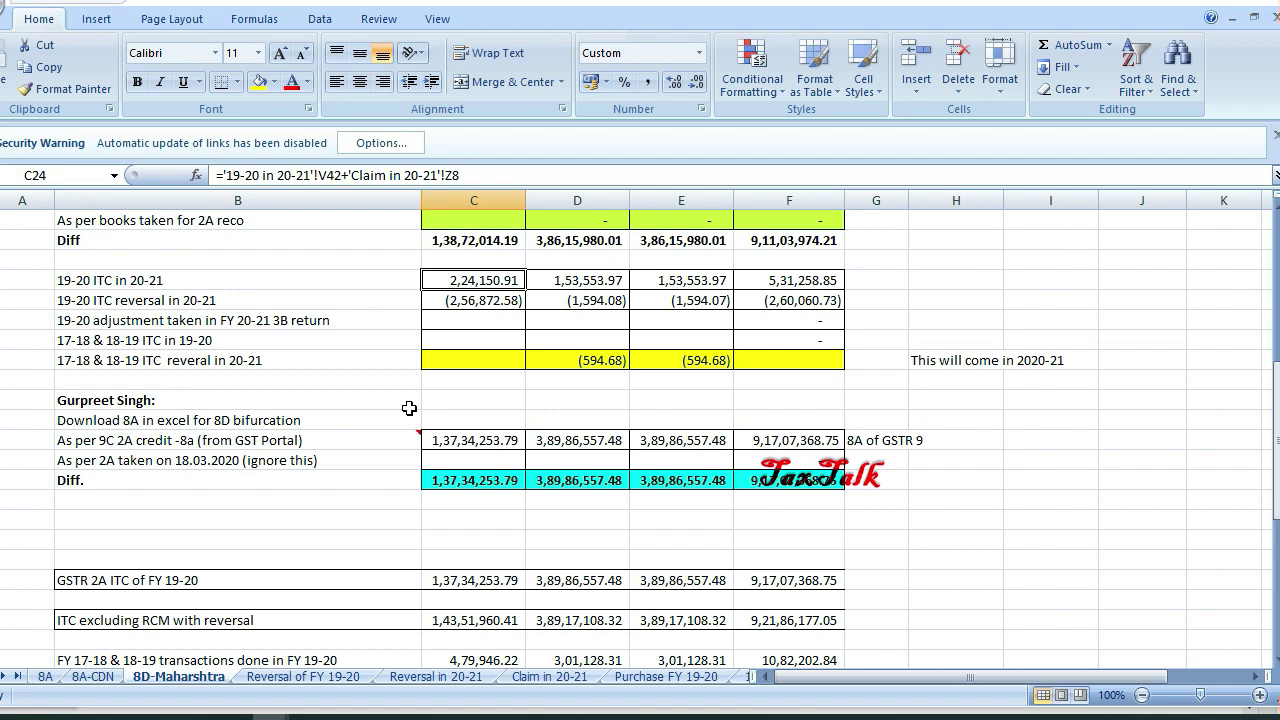
Step: Examine the 17-18 & 18-19 ITC in 19-20 row across its label, tax columns and total
{"action": "key", "text": "Down"}
{"action": "key", "text": "Down"}
{"action": "key", "text": "Down"}
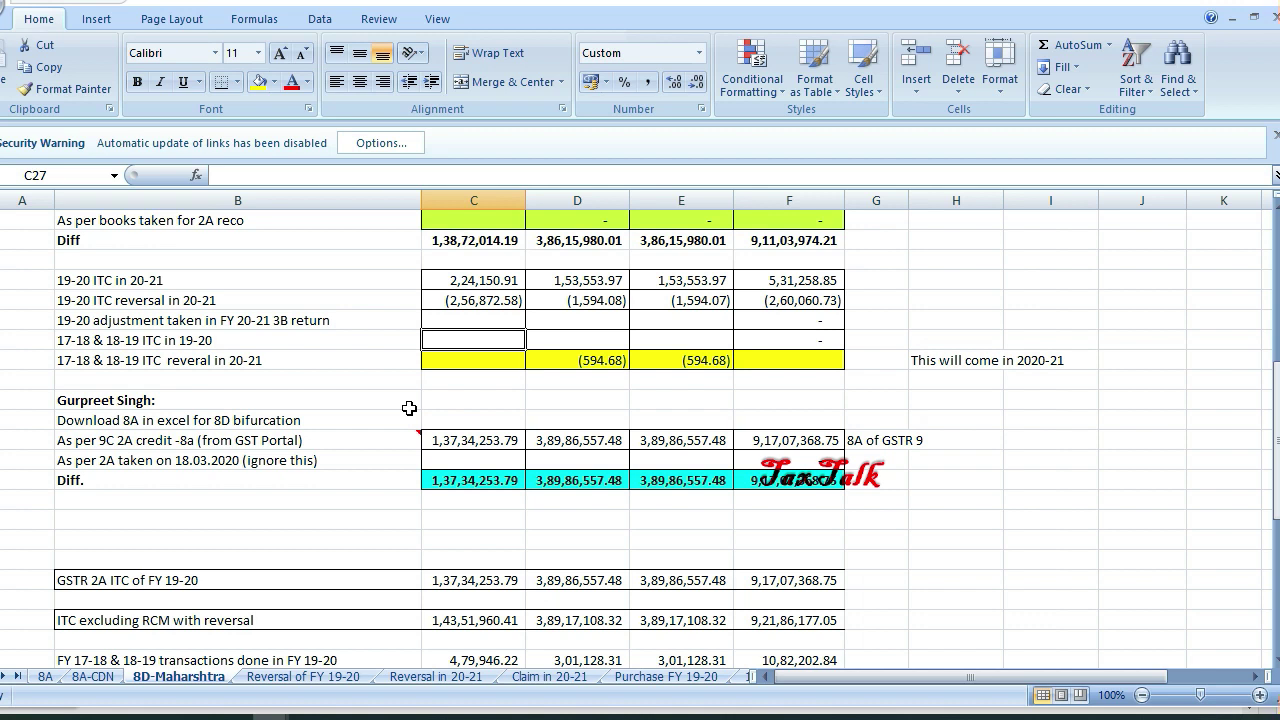
{"action": "key", "text": "Down"}
{"action": "key", "text": "Up"}
{"action": "key", "text": "Left"}
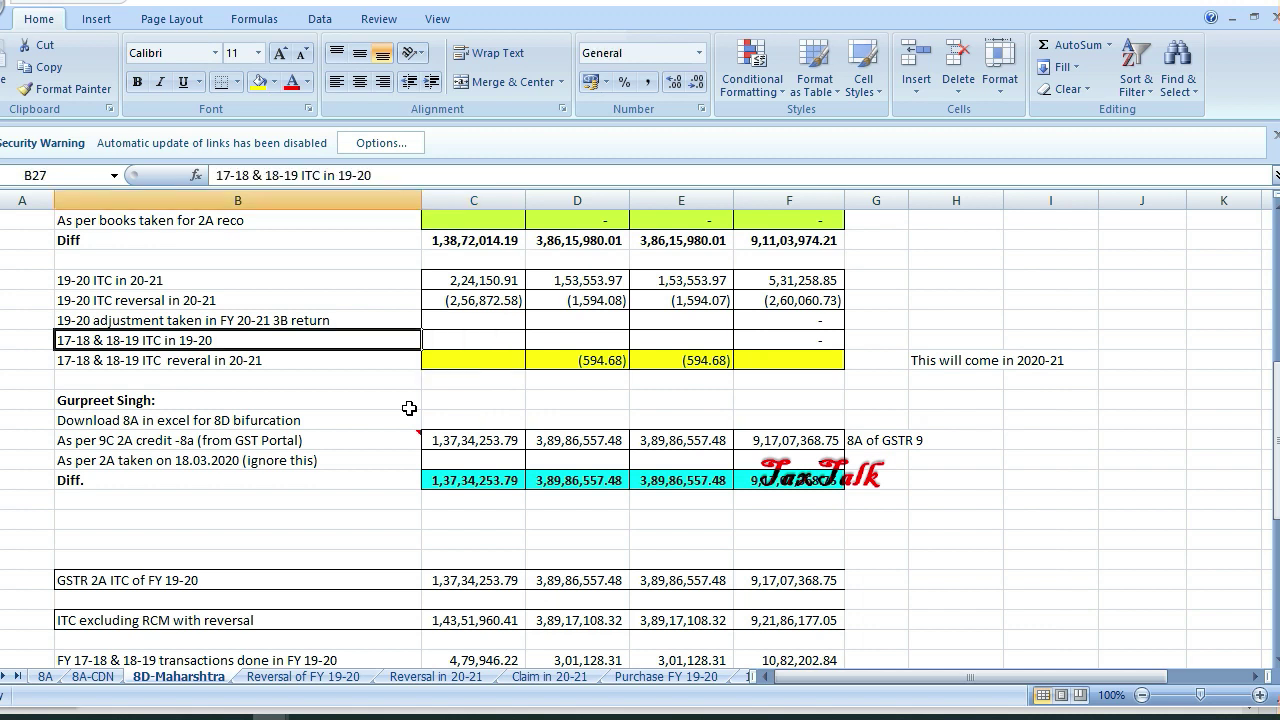
{"action": "key", "text": "Right"}
{"action": "key", "text": "Left"}
{"action": "key", "text": "Right"}
{"action": "key", "text": "Right"}
{"action": "key", "text": "Right"}
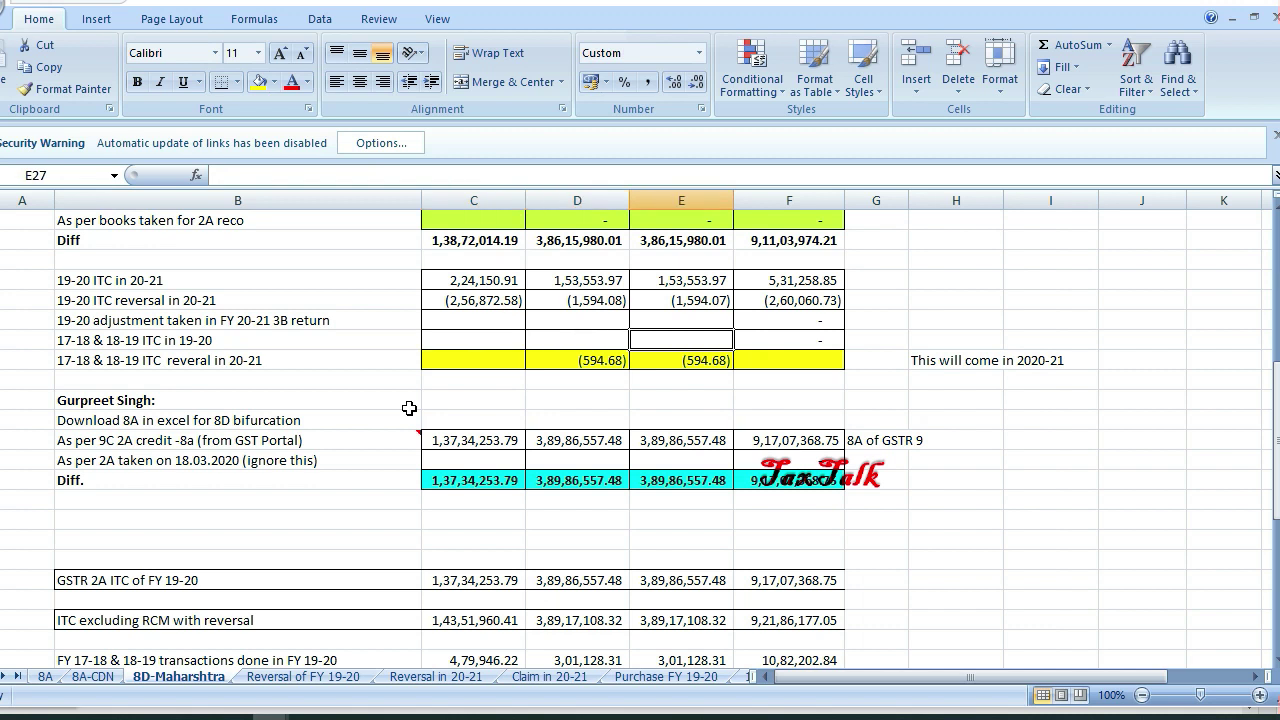
{"action": "key", "text": "Right"}
{"action": "key", "text": "Left"}
{"action": "key", "text": "Left"}
{"action": "key", "text": "Left"}
Step: Locate the FY 18-19 Transaction row under Excluding RCM Cr. and check its IGST value
{"action": "key", "text": "Up"}
{"action": "key", "text": "Up"}
{"action": "key", "text": "Up"}
{"action": "key", "text": "Up"}
{"action": "key", "text": "Up"}
{"action": "key", "text": "Up"}
{"action": "key", "text": "Up"}
{"action": "key", "text": "Up"}
{"action": "key", "text": "Up"}
{"action": "key", "text": "Up"}
{"action": "key", "text": "Up"}
{"action": "key", "text": "Up"}
{"action": "key", "text": "Up"}
{"action": "key", "text": "Up"}
{"action": "key", "text": "Up"}
{"action": "key", "text": "Up"}
{"action": "key", "text": "Up"}
{"action": "key", "text": "Up"}
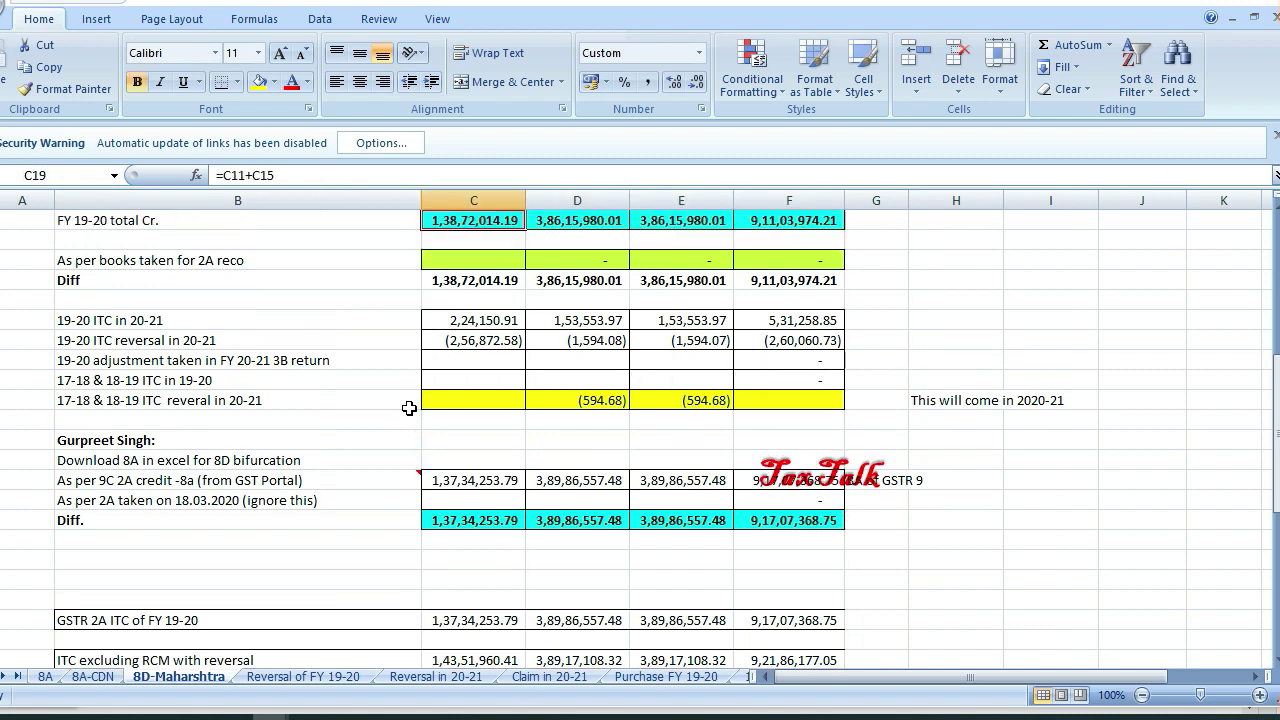
{"action": "key", "text": "Down"}
{"action": "key", "text": "Up"}
{"action": "key", "text": "Down"}
{"action": "key", "text": "Left"}
{"action": "key", "text": "Right"}
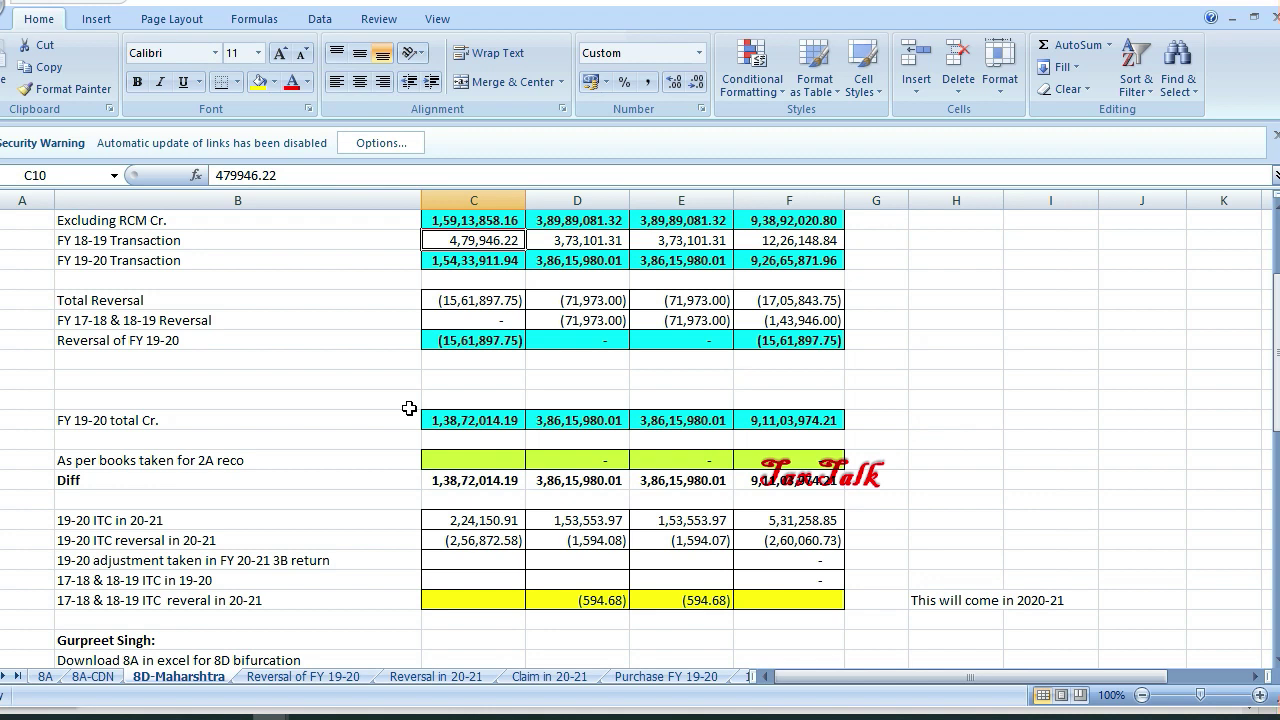
Step: Compare the values in the first two tax columns of the FY 18-19 Transaction row
{"action": "key", "text": "Left"}
{"action": "key", "text": "Right"}
{"action": "key", "text": "Right"}
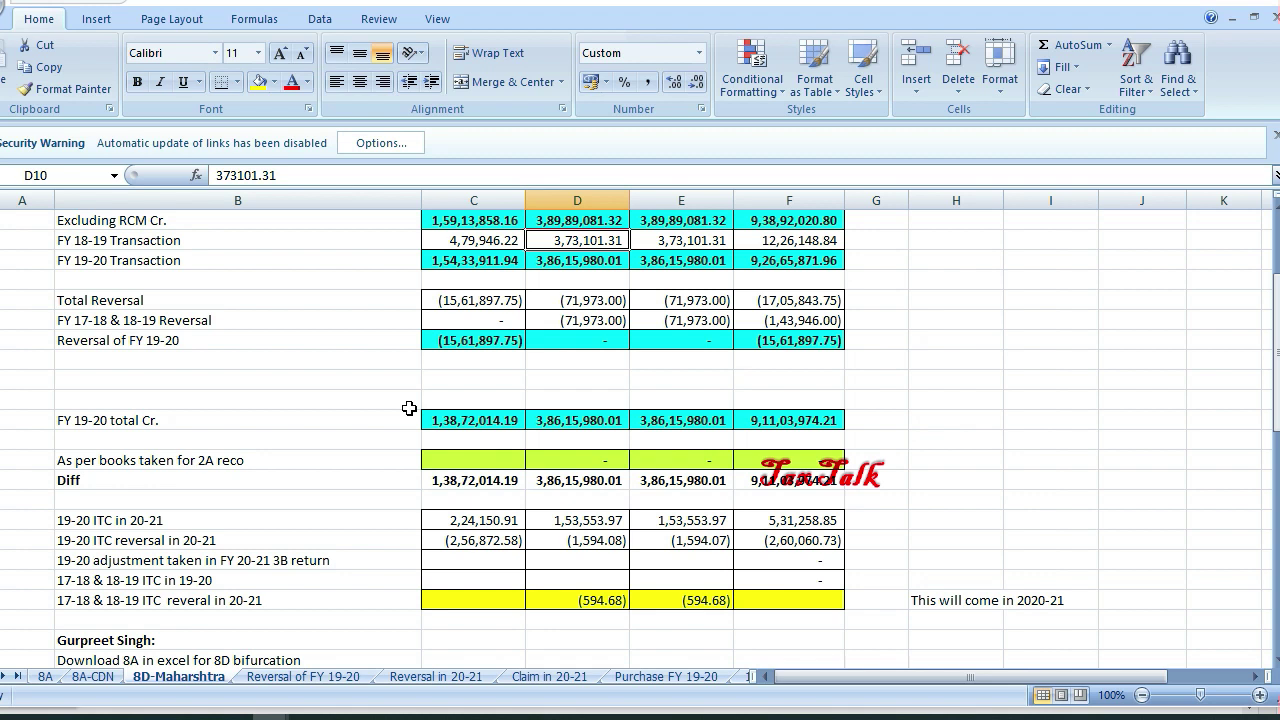
{"action": "key", "text": "Left"}
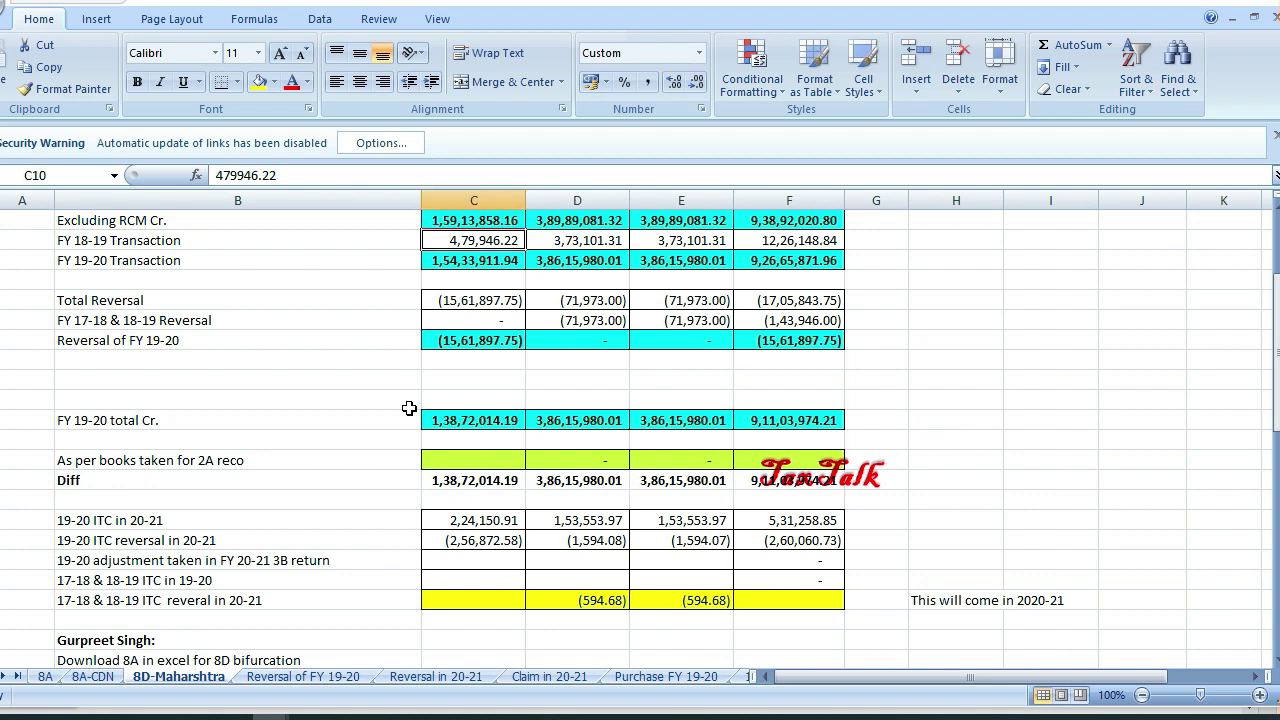
Step: Locate the 17-18 & 18-19 ITC in 19-20 row and check its tax columns for any entries
{"action": "key", "text": "Right"}
{"action": "key", "text": "Down"}
{"action": "key", "text": "Down"}
{"action": "key", "text": "Down"}
{"action": "key", "text": "Down"}
{"action": "key", "text": "Down"}
{"action": "key", "text": "Down"}
{"action": "key", "text": "Down"}
{"action": "key", "text": "Down"}
{"action": "key", "text": "Down"}
{"action": "key", "text": "Down"}
{"action": "key", "text": "Down"}
{"action": "key", "text": "Down"}
{"action": "key", "text": "Down"}
{"action": "key", "text": "Down"}
{"action": "key", "text": "Down"}
{"action": "key", "text": "Down"}
{"action": "key", "text": "Down"}
{"action": "key", "text": "Left"}
{"action": "key", "text": "Right"}
{"action": "key", "text": "Right"}
{"action": "key", "text": "Left"}
{"action": "key", "text": "Left"}
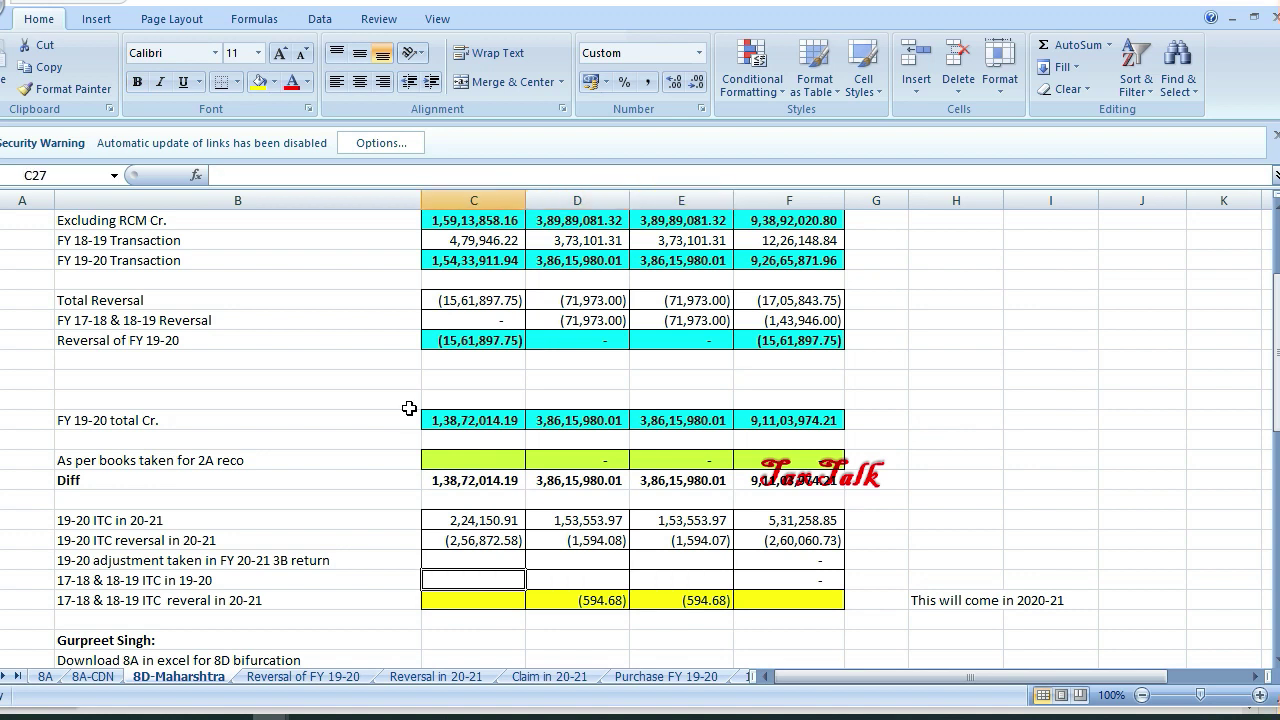
Step: Inspect the formula behind the third tax column of the 17-18 & 18-19 ITC reversal in 20-21 row
{"action": "key", "text": "Right"}
{"action": "key", "text": "Right"}
{"action": "key", "text": "Down"}
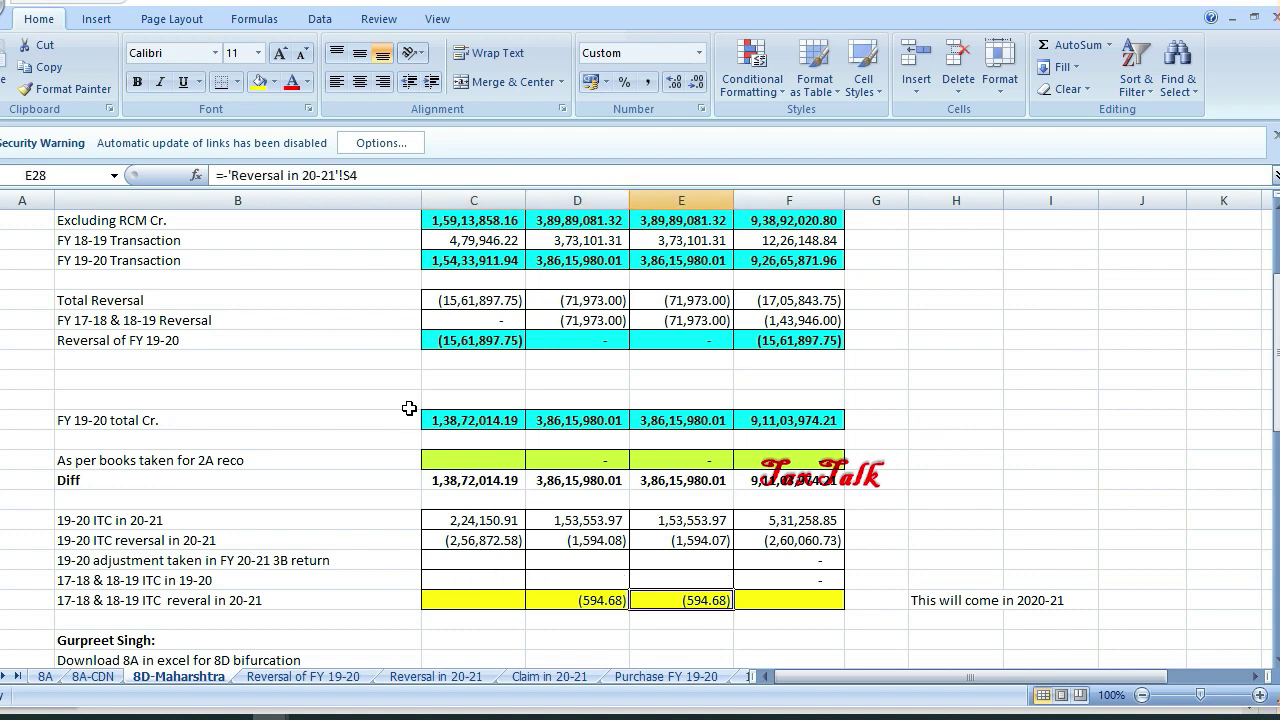
Step: Locate the ITC excluding RCM with reversal row below the 8A figures and inspect its IGST formula
{"action": "key", "text": "Left"}
{"action": "key", "text": "Left"}
{"action": "key", "text": "Down"}
{"action": "key", "text": "Down"}
{"action": "key", "text": "Down"}
{"action": "key", "text": "Down"}
{"action": "key", "text": "Down"}
{"action": "key", "text": "Down"}
{"action": "key", "text": "Down"}
{"action": "key", "text": "Down"}
{"action": "key", "text": "Down"}
{"action": "key", "text": "Down"}
{"action": "key", "text": "Down"}
{"action": "key", "text": "Down"}
{"action": "key", "text": "Down"}
{"action": "key", "text": "Down"}
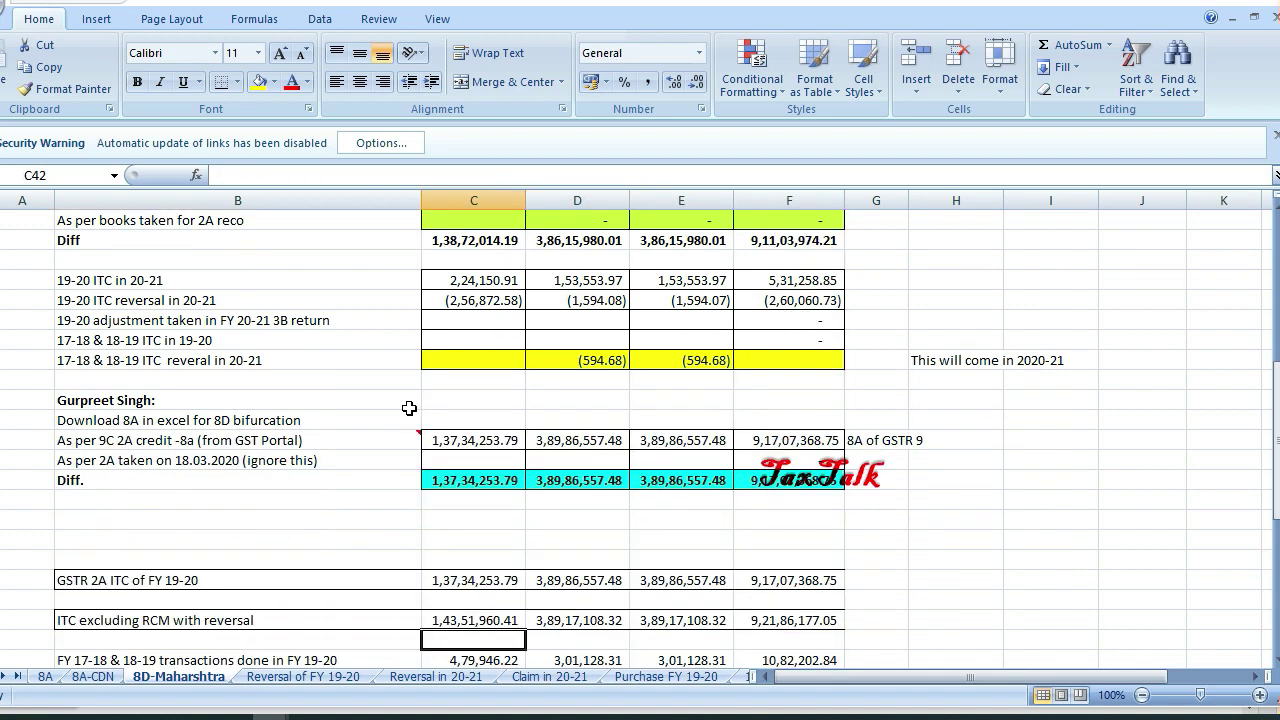
{"action": "key", "text": "Down"}
{"action": "key", "text": "Up"}
{"action": "key", "text": "Up"}
{"action": "key", "text": "Up"}
{"action": "key", "text": "Right"}
{"action": "key", "text": "Right"}
{"action": "key", "text": "Down"}
{"action": "key", "text": "Left"}
{"action": "key", "text": "Left"}
{"action": "key", "text": "Left"}
{"action": "key", "text": "Right"}
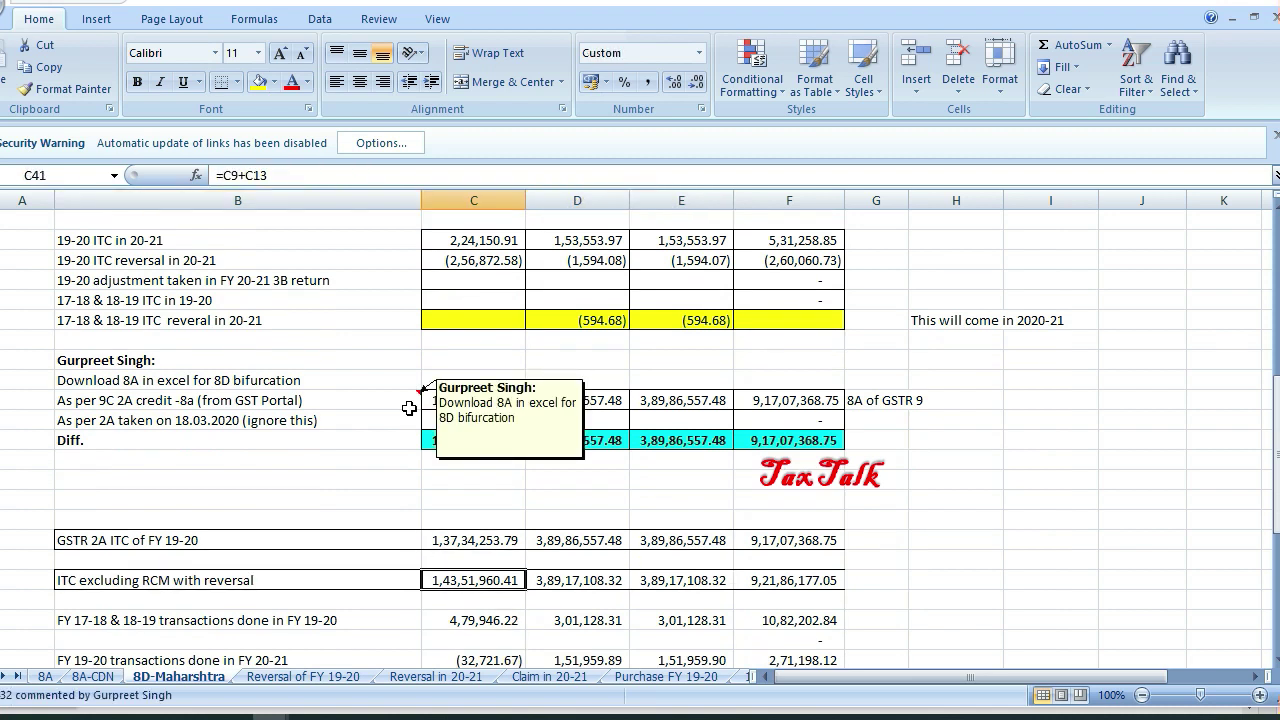
Step: Examine the FY 17-18 & 18-19 transactions done in FY 19-20 row and the adjustment rows beneath it
{"action": "key", "text": "Right"}
{"action": "key", "text": "Right"}
{"action": "key", "text": "Down"}
{"action": "key", "text": "Down"}
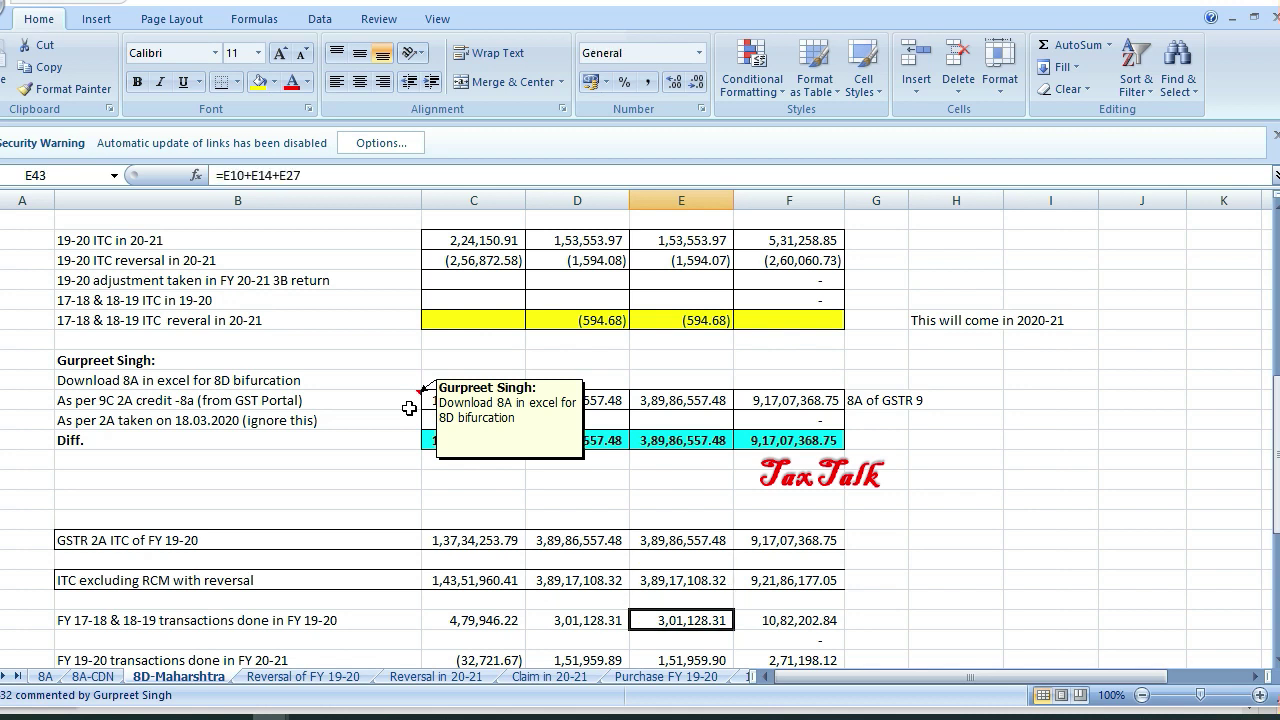
{"action": "key", "text": "Down"}
{"action": "key", "text": "Down"}
{"action": "key", "text": "Down"}
{"action": "key", "text": "Down"}
{"action": "key", "text": "Up"}
{"action": "key", "text": "Up"}
{"action": "key", "text": "Up"}
{"action": "key", "text": "Up"}
{"action": "key", "text": "Left"}
{"action": "key", "text": "Left"}
{"action": "key", "text": "Right"}
Step: Inspect the cells feeding the IGST formula of Actual FY 19-20 ITC and check the row's other tax columns
{"action": "double_click", "coordinate": [480, 620]}
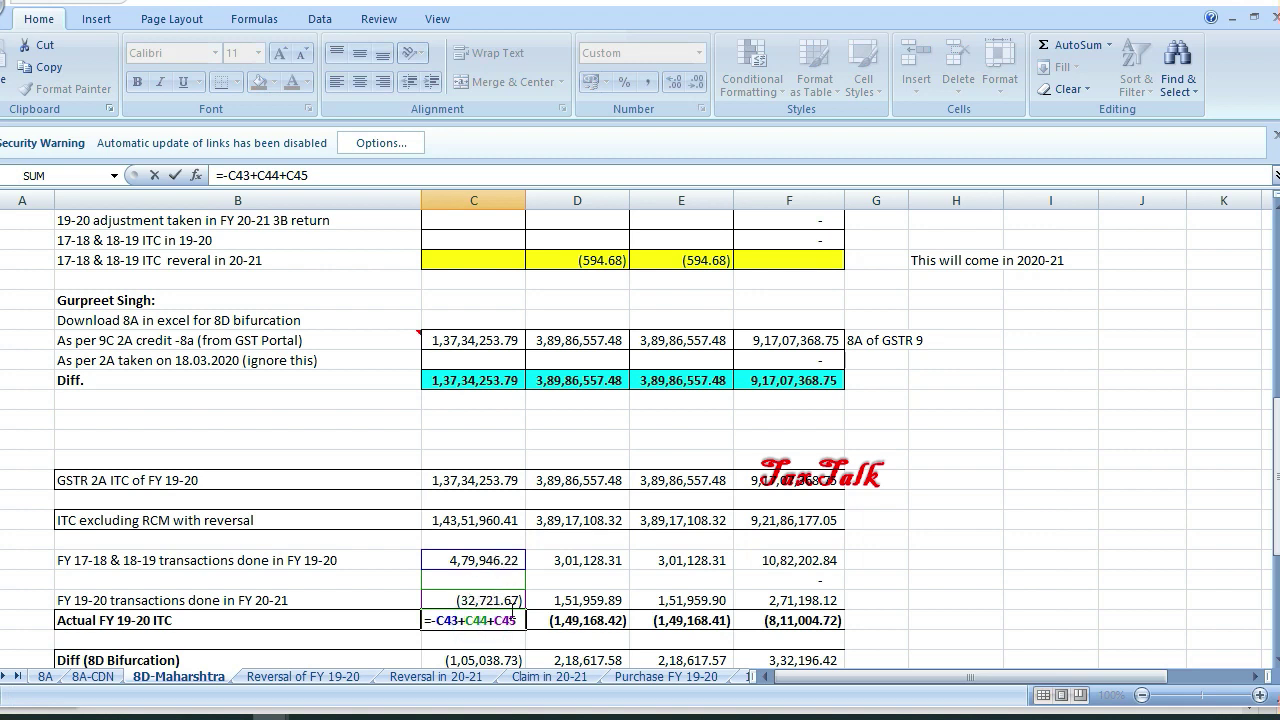
{"action": "key", "text": "Return"}
{"action": "key", "text": "Up"}
{"action": "key", "text": "Up"}
{"action": "key", "text": "Down"}
{"action": "key", "text": "Up"}
{"action": "key", "text": "Down"}
{"action": "key", "text": "Right"}
{"action": "key", "text": "Right"}
{"action": "key", "text": "Left"}
{"action": "key", "text": "Left"}
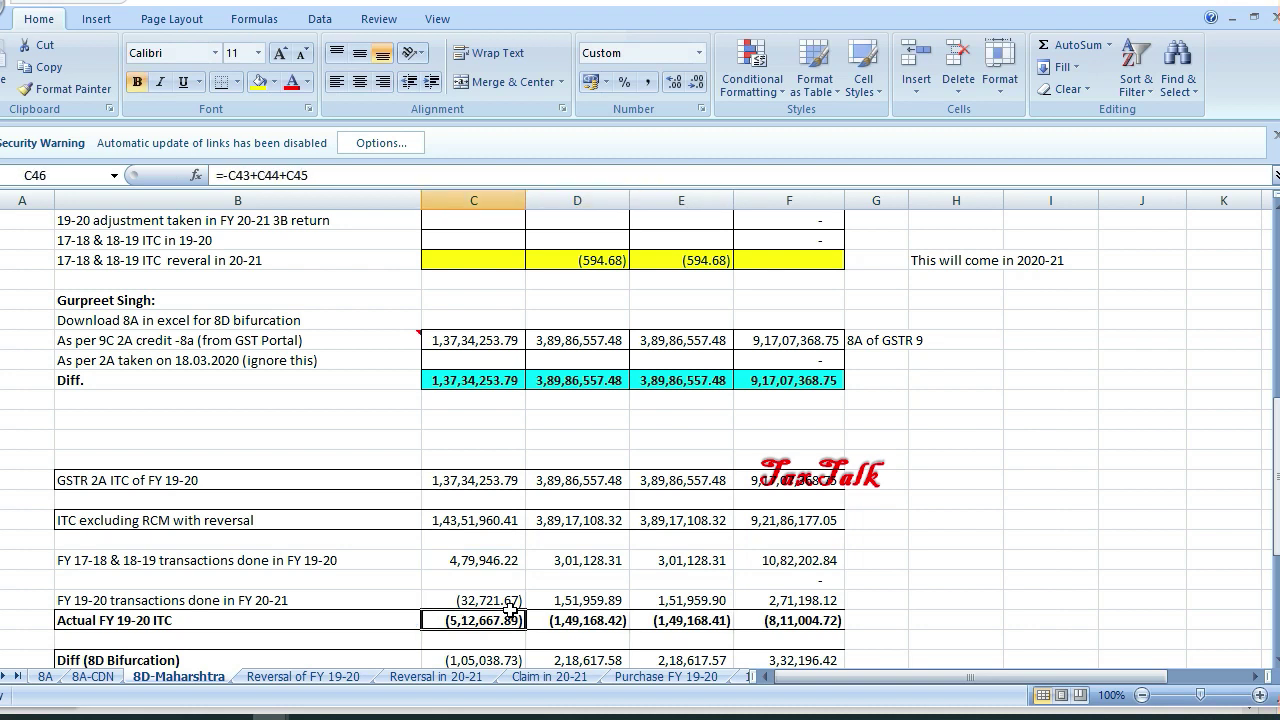
Step: Examine the Diff (8D Bifurcation) row across its tax columns and check how each difference is calculated
{"action": "key", "text": "Down"}
{"action": "key", "text": "Down"}
{"action": "key", "text": "Left"}
{"action": "key", "text": "Right"}
{"action": "key", "text": "Right"}
{"action": "key", "text": "Right"}
{"action": "key", "text": "Left"}
{"action": "key", "text": "Left"}
{"action": "key", "text": "Right"}
{"action": "key", "text": "Right"}
{"action": "key", "text": "Left"}
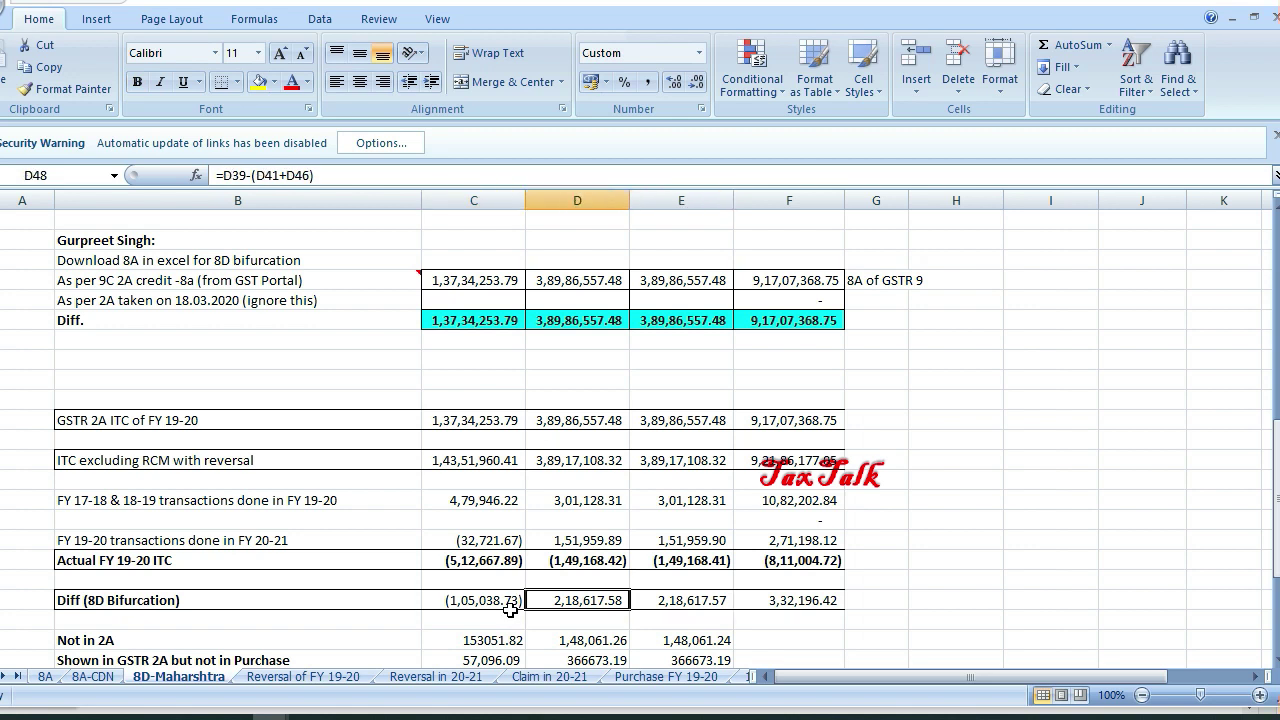
{"action": "key", "text": "Right"}
{"action": "key", "text": "Left"}
{"action": "key", "text": "Left"}
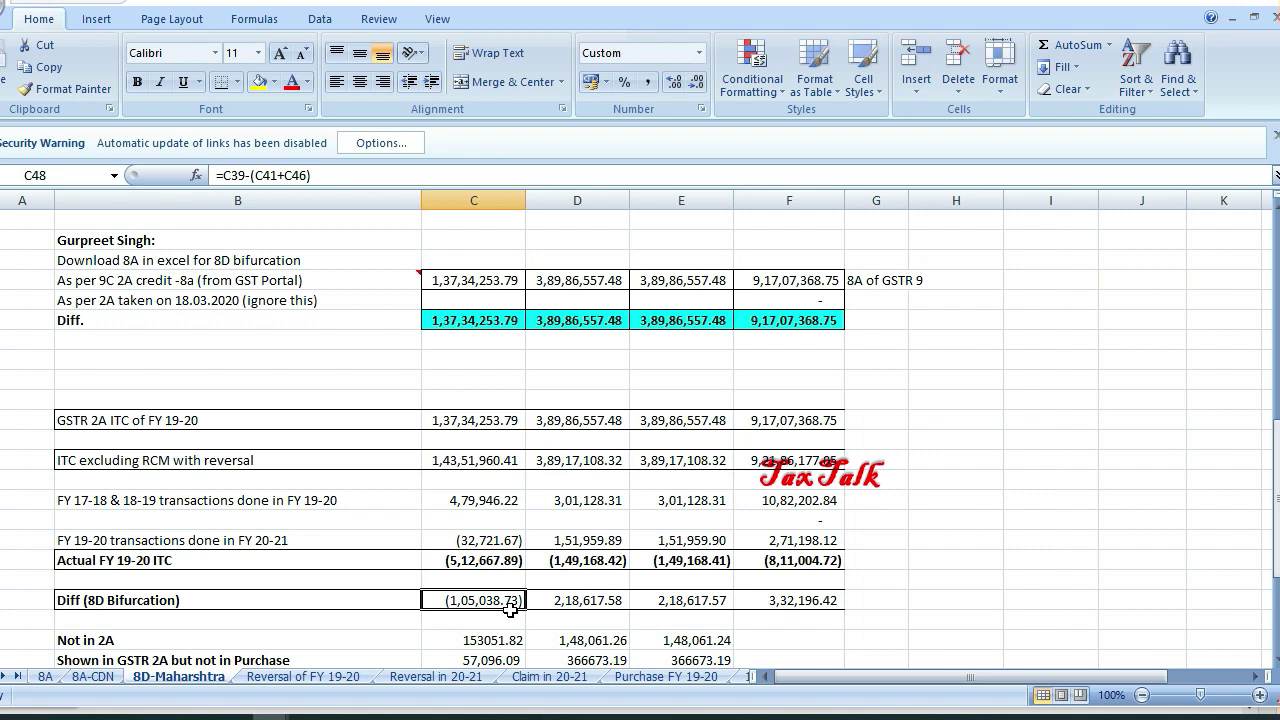
Step: Trace the IGST column from Diff (8D Bifurcation) to the final Diff row and return to the 8D difference
{"action": "key", "text": "Down"}
{"action": "key", "text": "Down"}
{"action": "key", "text": "Down"}
{"action": "key", "text": "Down"}
{"action": "key", "text": "Down"}
{"action": "key", "text": "Down"}
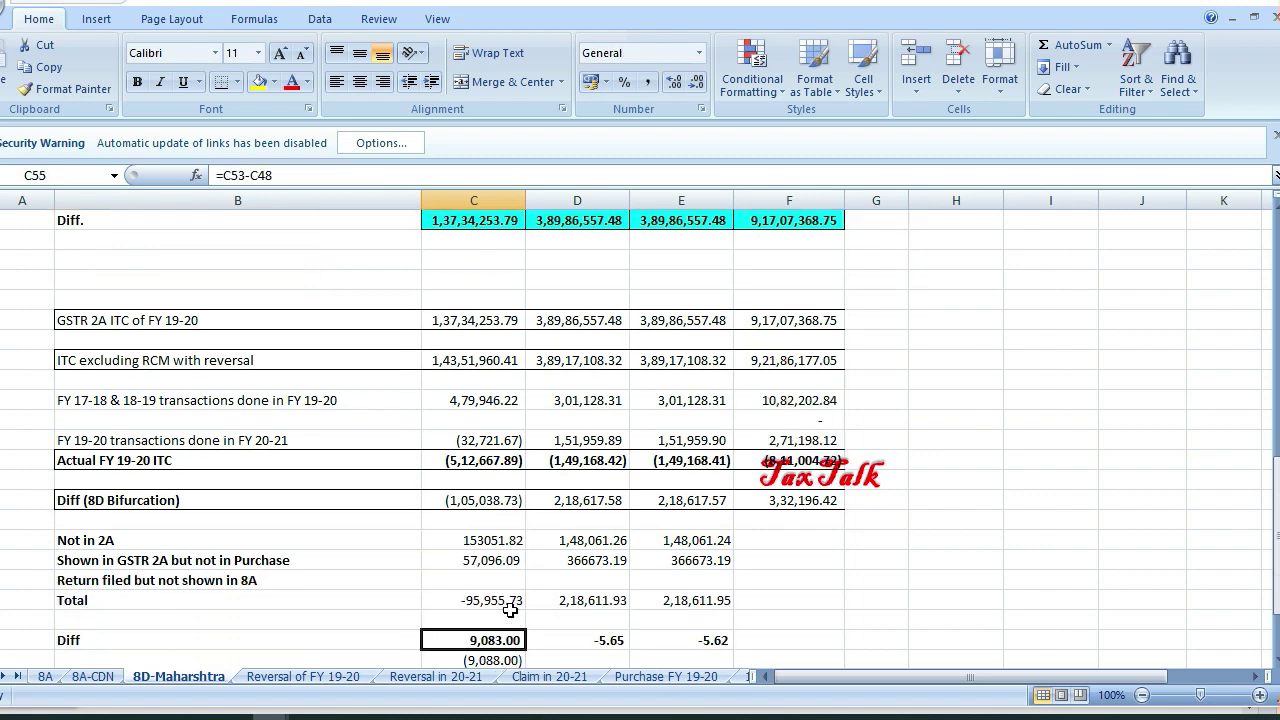
{"action": "key", "text": "Up"}
{"action": "key", "text": "Up"}
{"action": "key", "text": "Up"}
{"action": "key", "text": "Up"}
{"action": "key", "text": "Up"}
{"action": "key", "text": "Up"}
{"action": "key", "text": "Up"}
{"action": "key", "text": "Up"}
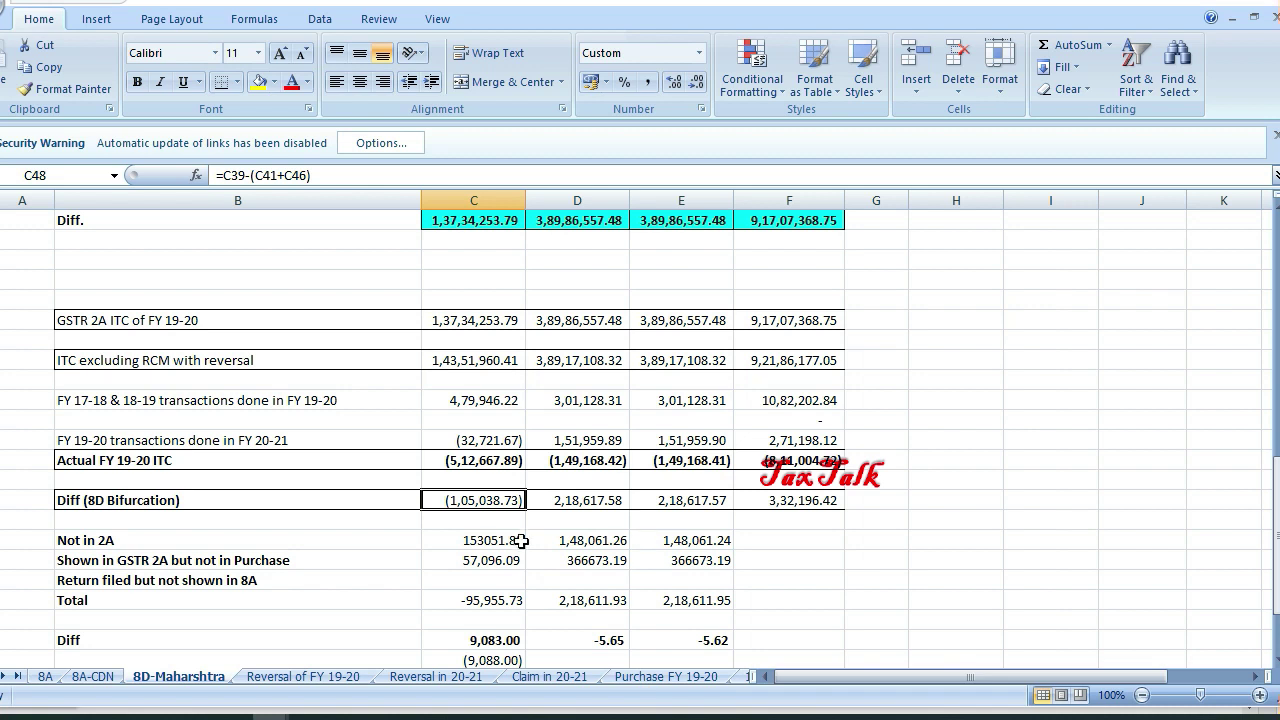
Step: Check the Not in 2A row and the Purchase FY 19-20 reference behind its second tax column
{"action": "key", "text": "Down"}
{"action": "key", "text": "Right"}
{"action": "key", "text": "Down"}
{"action": "key", "text": "Down"}
{"action": "key", "text": "Left"}
{"action": "key", "text": "Left"}
{"action": "key", "text": "Up"}
{"action": "key", "text": "Right"}
{"action": "key", "text": "Right"}
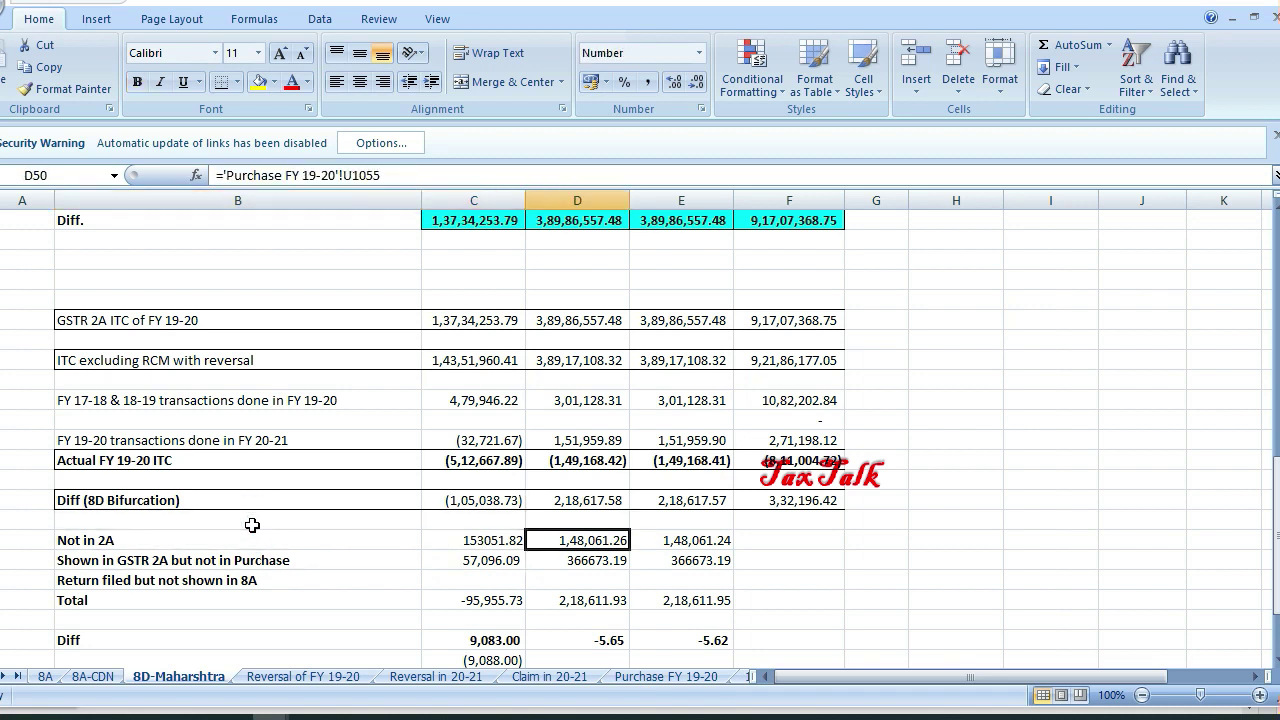
Step: Check the Shown in GSTR 2A but not in Purchase row and its references to the 8A and 8A-CDN sheets
{"action": "key", "text": "Down"}
{"action": "key", "text": "Left"}
{"action": "key", "text": "Left"}
{"action": "key", "text": "Right"}
{"action": "key", "text": "Right"}
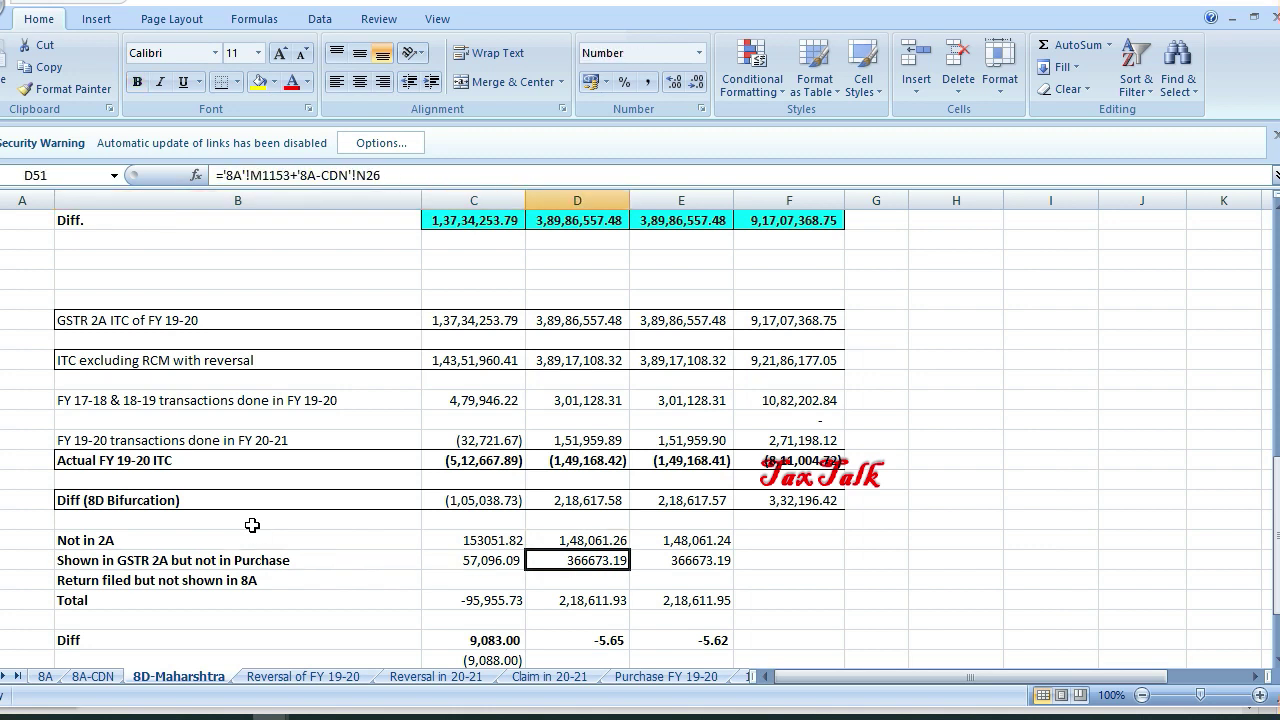
Step: Review the IGST column through the Total row and inspect the formula of the final Diff
{"action": "key", "text": "Down"}
{"action": "key", "text": "Down"}
{"action": "key", "text": "Down"}
{"action": "key", "text": "Down"}
{"action": "key", "text": "Left"}
{"action": "key", "text": "Up"}
{"action": "key", "text": "Up"}
{"action": "key", "text": "Up"}
{"action": "key", "text": "Down"}
{"action": "key", "text": "Down"}
{"action": "key", "text": "Down"}
{"action": "key", "text": "Down"}
{"action": "key", "text": "Down"}
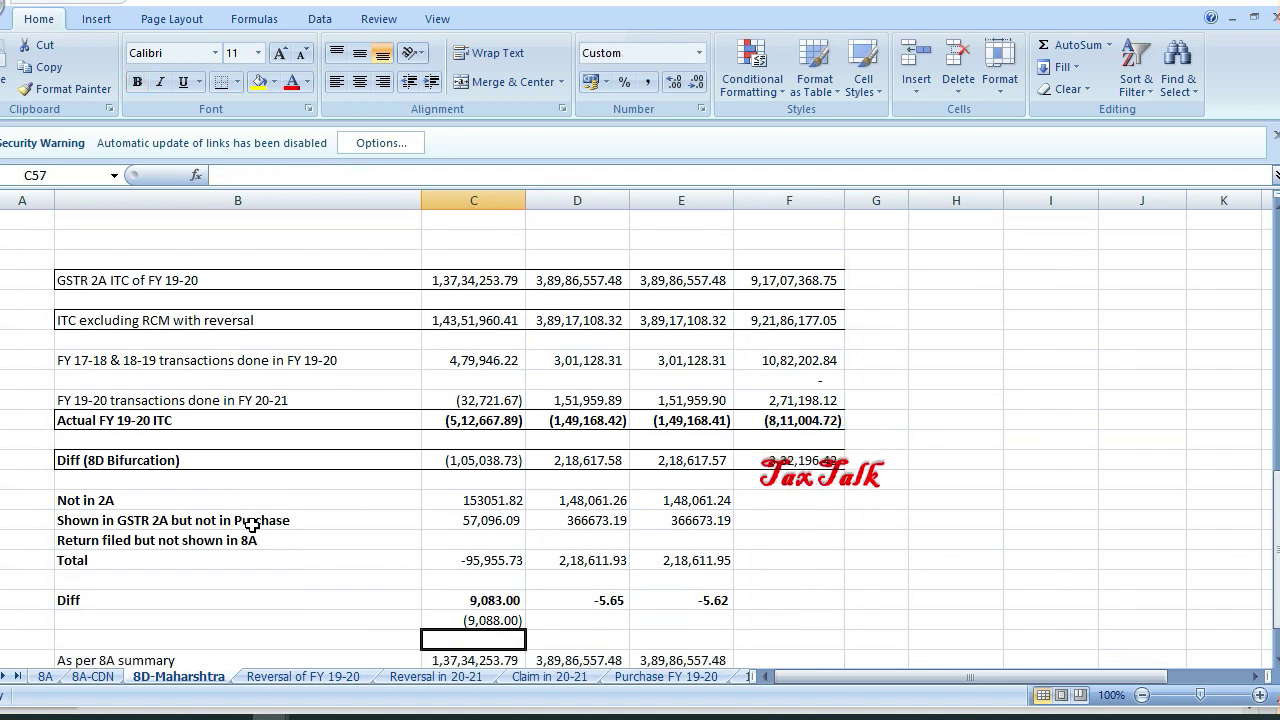
{"action": "key", "text": "Up"}
{"action": "key", "text": "Up"}
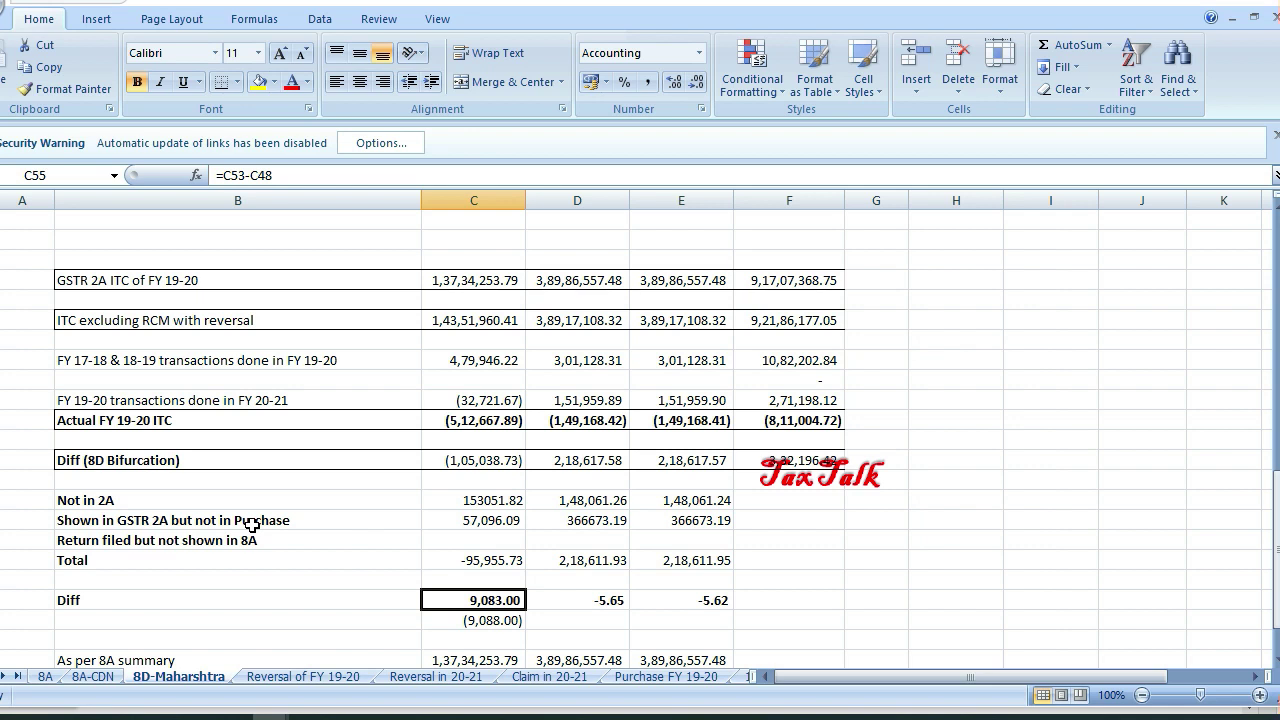
Step: Compare the Total and final Diff rows across the tax columns, returning to the Shown in GSTR 2A but not in Purchase row
{"action": "key", "text": "Right"}
{"action": "key", "text": "Right"}
{"action": "key", "text": "Up"}
{"action": "key", "text": "Up"}
{"action": "key", "text": "Left"}
{"action": "key", "text": "Left"}
{"action": "key", "text": "Down"}
{"action": "key", "text": "Down"}
{"action": "key", "text": "Right"}
{"action": "key", "text": "Right"}
{"action": "key", "text": "Right"}
{"action": "key", "text": "Left"}
{"action": "key", "text": "Left"}
{"action": "key", "text": "Left"}
{"action": "key", "text": "Right"}
{"action": "key", "text": "Up"}
{"action": "key", "text": "Up"}
{"action": "key", "text": "Up"}
{"action": "key", "text": "Up"}
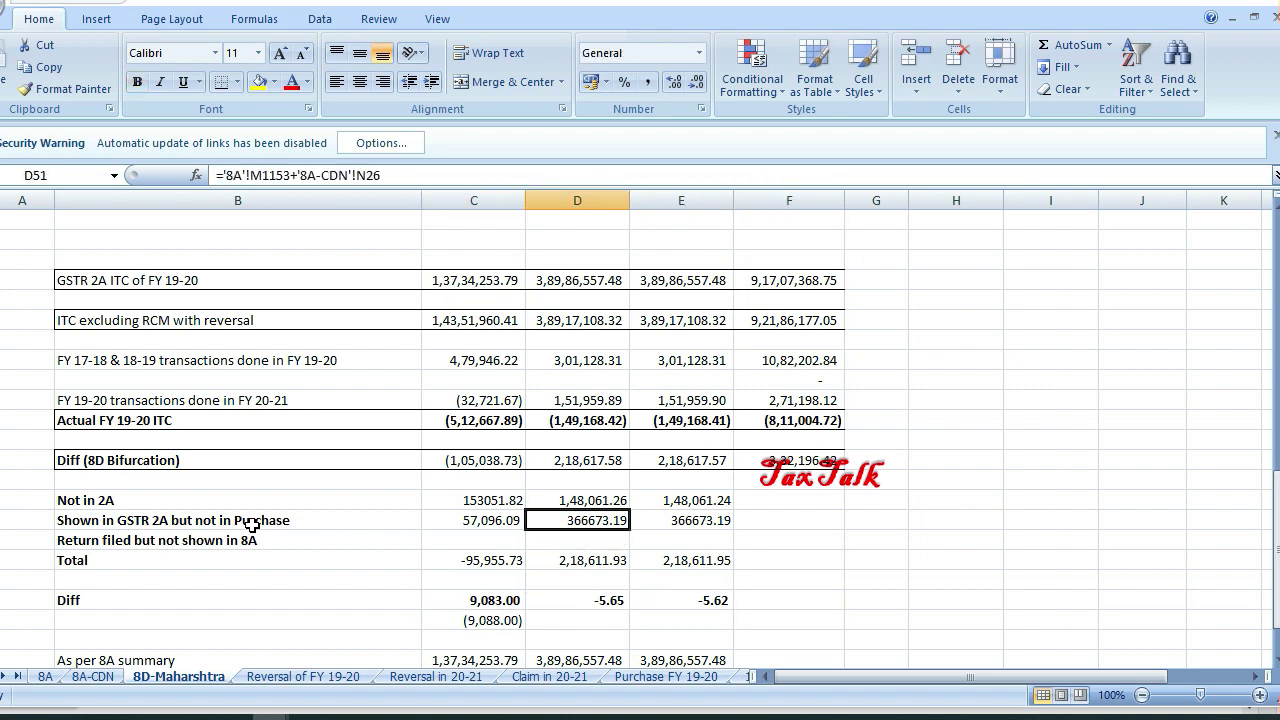
Step: Check the Total row across the tax columns and continue to the final Diff row beneath it
{"action": "key", "text": "Down"}
{"action": "key", "text": "Down"}
{"action": "key", "text": "Left"}
{"action": "key", "text": "Right"}
{"action": "key", "text": "Right"}
{"action": "key", "text": "Left"}
{"action": "key", "text": "Left"}
{"action": "key", "text": "Right"}
{"action": "key", "text": "Right"}
{"action": "key", "text": "Down"}
{"action": "key", "text": "Down"}
{"action": "key", "text": "Left"}
{"action": "key", "text": "Left"}
{"action": "key", "text": "Right"}
{"action": "key", "text": "Right"}
{"action": "key", "text": "Left"}
{"action": "key", "text": "Left"}
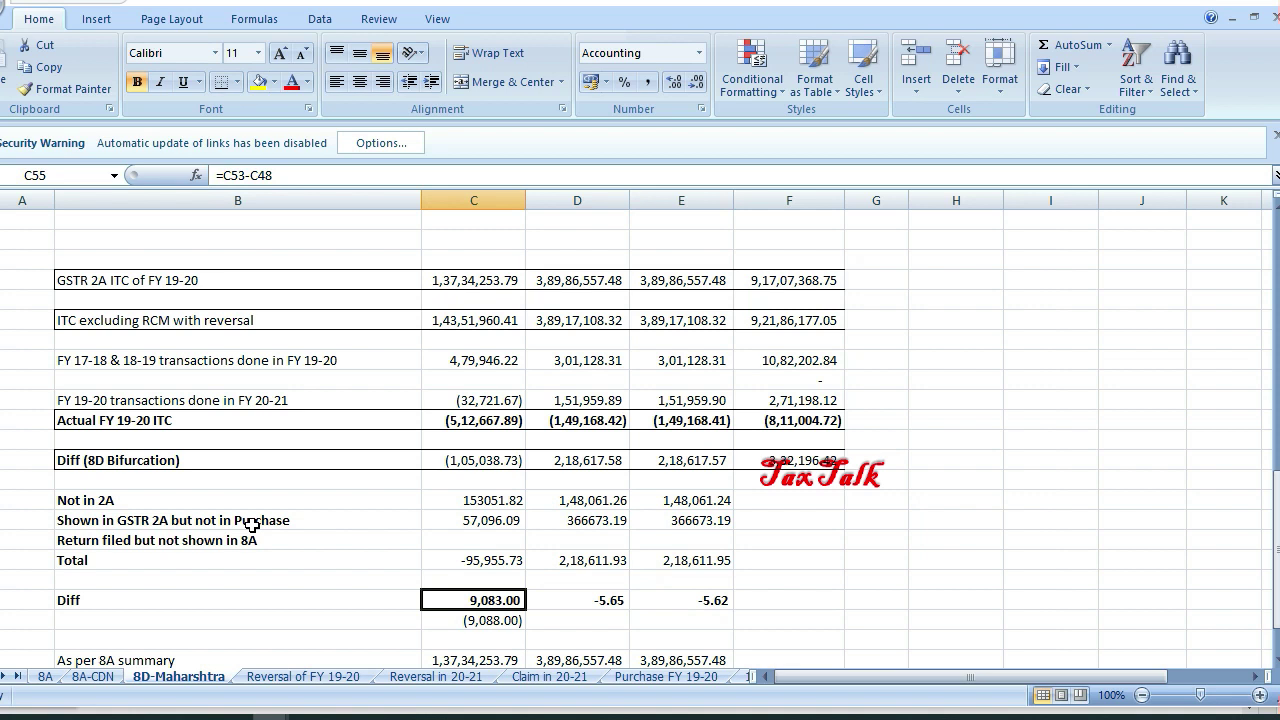
Step: Compare the final Diff values and their formulas across the IGST, CGST and SGST columns
{"action": "key", "text": "Right"}
{"action": "key", "text": "Right"}
{"action": "key", "text": "Left"}
{"action": "key", "text": "Left"}
{"action": "key", "text": "Right"}
{"action": "key", "text": "Right"}
{"action": "key", "text": "Left"}
{"action": "key", "text": "Left"}
{"action": "key", "text": "Right"}
{"action": "key", "text": "Right"}
{"action": "key", "text": "Left"}
{"action": "key", "text": "Left"}
{"action": "key", "text": "Right"}
{"action": "key", "text": "Left"}
{"action": "key", "text": "Right"}
{"action": "key", "text": "Right"}
{"action": "key", "text": "Left"}
{"action": "key", "text": "Left"}
{"action": "key", "text": "Right"}
{"action": "key", "text": "Right"}
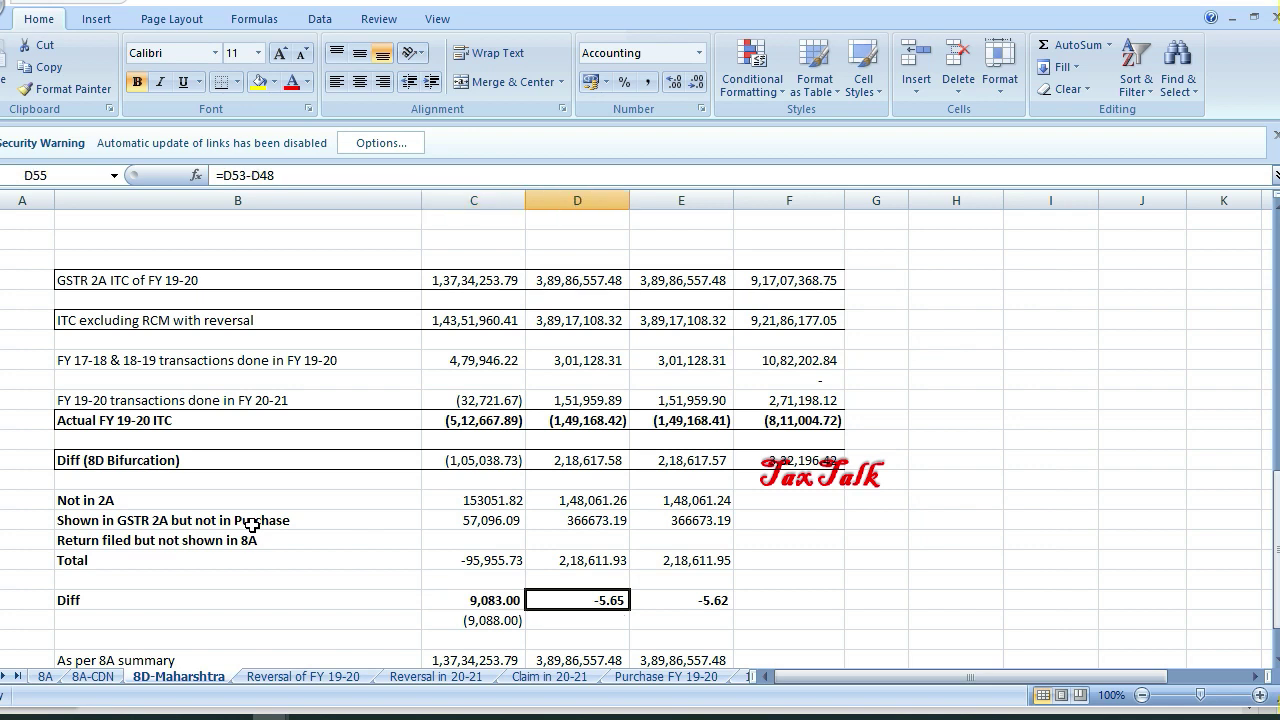
Step: Review the Diff (8D Bifurcation) row across the tax columns
{"action": "key", "text": "Up"}
{"action": "key", "text": "Up"}
{"action": "key", "text": "Up"}
{"action": "key", "text": "Up"}
{"action": "key", "text": "Up"}
{"action": "key", "text": "Up"}
{"action": "key", "text": "Up"}
{"action": "key", "text": "Left"}
{"action": "key", "text": "Left"}
{"action": "key", "text": "Right"}
{"action": "key", "text": "Right"}
Step: Examine the rows from Diff (8D Bifurcation) down to the As per 8A summary and As per 8A Invoice wise comparison
{"action": "key", "text": "Down"}
{"action": "key", "text": "Down"}
{"action": "key", "text": "Down"}
{"action": "key", "text": "Down"}
{"action": "key", "text": "Down"}
{"action": "key", "text": "Down"}
{"action": "key", "text": "Down"}
{"action": "key", "text": "Down"}
{"action": "key", "text": "Down"}
{"action": "key", "text": "Down"}
{"action": "key", "text": "Down"}
{"action": "key", "text": "Down"}
{"action": "key", "text": "Down"}
{"action": "key", "text": "Down"}
{"action": "key", "text": "Down"}
Step: Trace the 8D bifurcation through the Not in 2A and Shown in GSTR 2A but not in Purchase rows to the Total
{"action": "key", "text": "Up"}
{"action": "key", "text": "Up"}
{"action": "key", "text": "Up"}
{"action": "key", "text": "Up"}
{"action": "key", "text": "Up"}
{"action": "key", "text": "Up"}
{"action": "key", "text": "Up"}
{"action": "key", "text": "Up"}
{"action": "key", "text": "Up"}
{"action": "key", "text": "Up"}
{"action": "key", "text": "Up"}
{"action": "key", "text": "Up"}
{"action": "key", "text": "Up"}
{"action": "key", "text": "Up"}
{"action": "key", "text": "Up"}
{"action": "key", "text": "Up"}
{"action": "key", "text": "Up"}
{"action": "key", "text": "Up"}
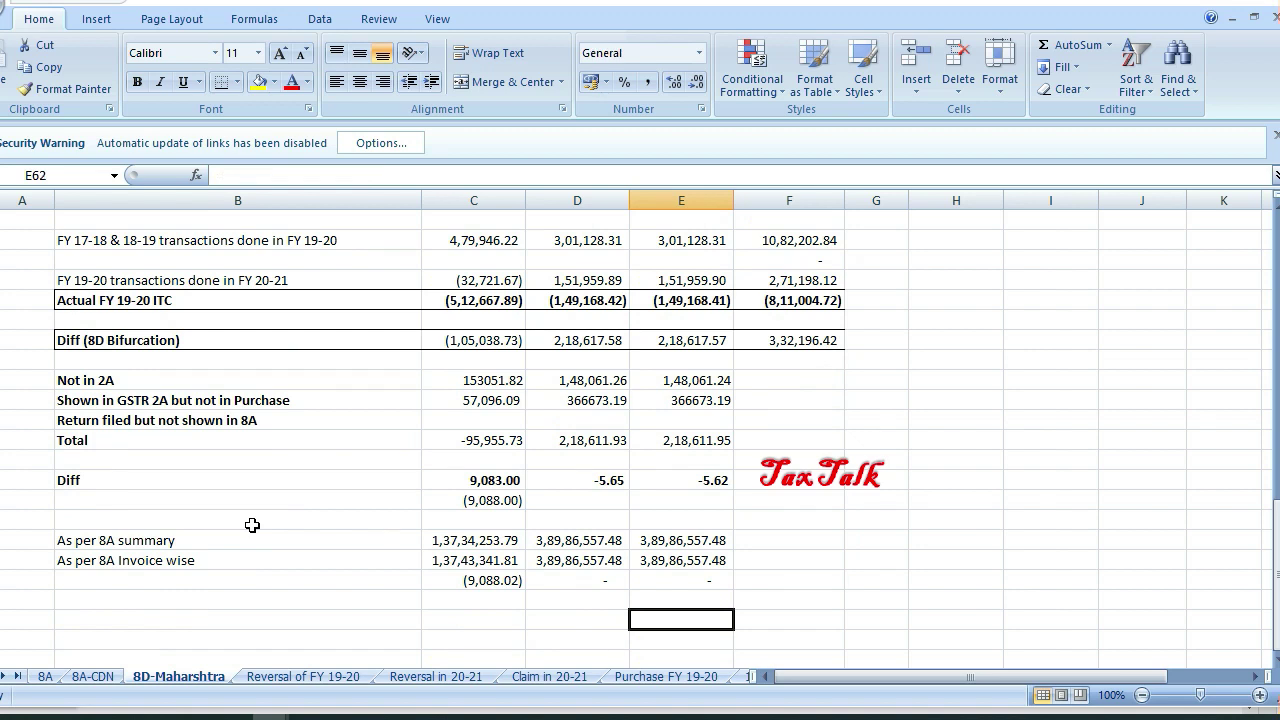
{"action": "key", "text": "Down"}
{"action": "key", "text": "Down"}
{"action": "key", "text": "Down"}
{"action": "key", "text": "Down"}
{"action": "key", "text": "Down"}
{"action": "key", "text": "Down"}
{"action": "key", "text": "Left"}
{"action": "key", "text": "Left"}
{"action": "key", "text": "Down"}
{"action": "key", "text": "Up"}
{"action": "key", "text": "Up"}
{"action": "key", "text": "Right"}
{"action": "key", "text": "Right"}
{"action": "key", "text": "Down"}
{"action": "key", "text": "Down"}
{"action": "key", "text": "Down"}
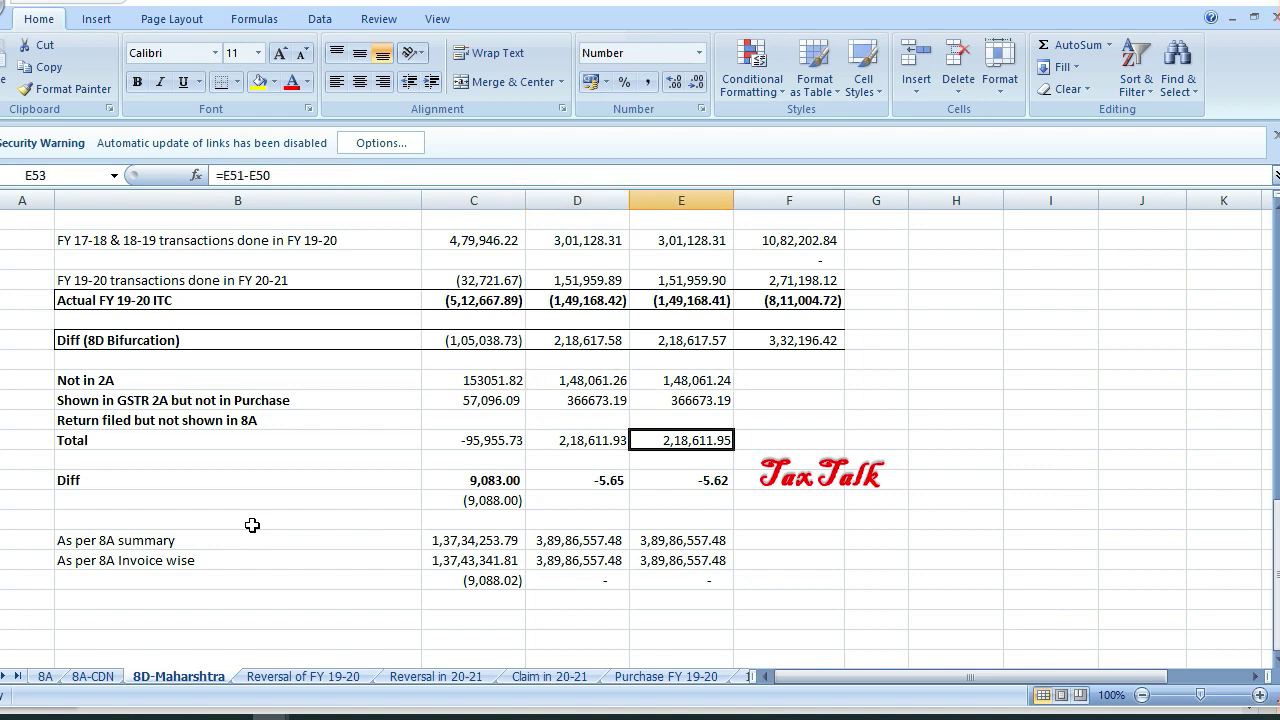
Step: Compare the Total row of the 8D bifurcation across the tax columns
{"action": "key", "text": "Left"}
{"action": "key", "text": "Left"}
{"action": "key", "text": "Right"}
{"action": "key", "text": "Right"}
{"action": "key", "text": "Left"}
{"action": "key", "text": "Left"}
{"action": "key", "text": "Left"}
{"action": "key", "text": "Right"}
{"action": "key", "text": "Right"}
{"action": "key", "text": "Right"}
Step: Return to the start of the state-wise table and examine the As per 9 form ITC value taken from 3B row
{"action": "key", "text": "Up"}
{"action": "key", "text": "Up"}
{"action": "key", "text": "Up"}
{"action": "key", "text": "Up"}
{"action": "key", "text": "Up"}
{"action": "key", "text": "Up"}
{"action": "key", "text": "Up"}
{"action": "key", "text": "Up"}
{"action": "key", "text": "Up"}
{"action": "key", "text": "Up"}
{"action": "key", "text": "Up"}
{"action": "key", "text": "Up"}
{"action": "key", "text": "Up"}
{"action": "key", "text": "Up"}
{"action": "key", "text": "Up"}
{"action": "key", "text": "Up"}
{"action": "key", "text": "Up"}
{"action": "key", "text": "Up"}
{"action": "key", "text": "Up"}
{"action": "key", "text": "Up"}
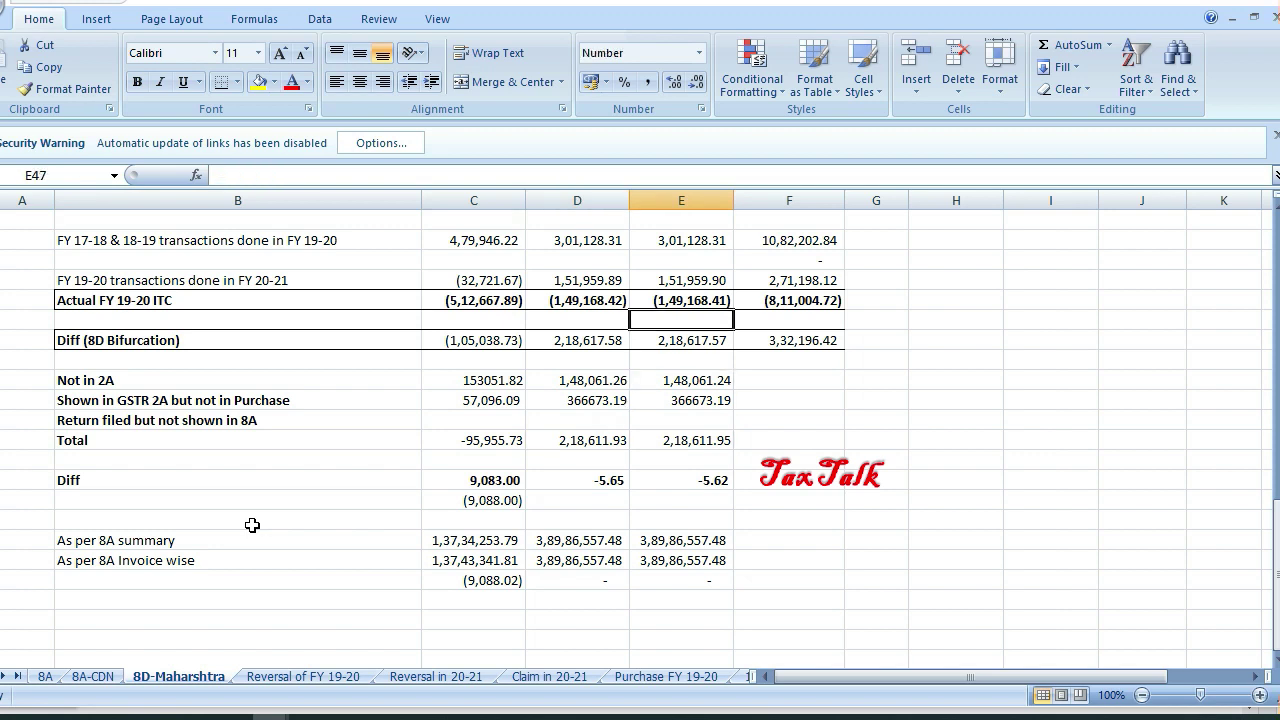
{"action": "key", "text": "Up"}
{"action": "key", "text": "Up"}
{"action": "key", "text": "Up"}
{"action": "key", "text": "Up"}
{"action": "key", "text": "Up"}
{"action": "key", "text": "Up"}
{"action": "key", "text": "Up"}
{"action": "key", "text": "Up"}
{"action": "key", "text": "Up"}
{"action": "key", "text": "Up"}
{"action": "key", "text": "Up"}
{"action": "key", "text": "Up"}
{"action": "key", "text": "Up"}
{"action": "key", "text": "Up"}
{"action": "key", "text": "Up"}
{"action": "key", "text": "Up"}
{"action": "key", "text": "Up"}
{"action": "key", "text": "Up"}
{"action": "key", "text": "Up"}
{"action": "key", "text": "Up"}
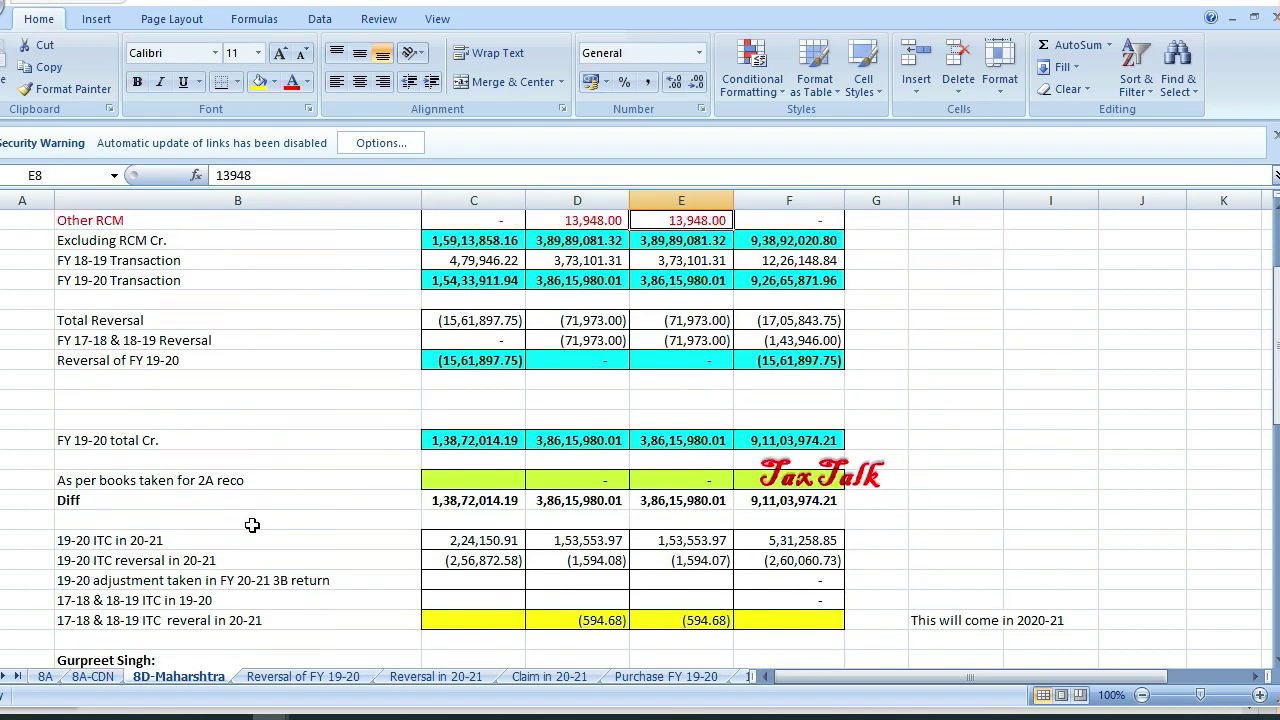
{"action": "key", "text": "Down"}
{"action": "key", "text": "Down"}
{"action": "key", "text": "Left"}
{"action": "key", "text": "Left"}
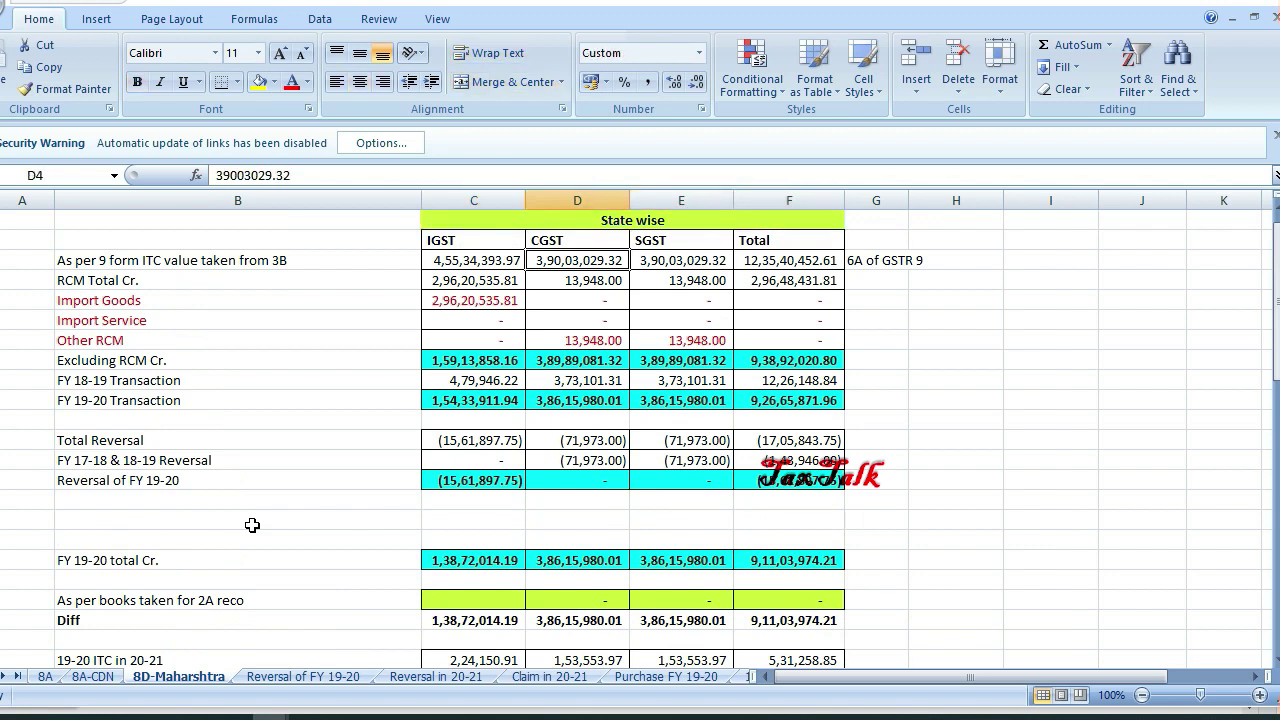
Step: Check the RCM rows down to Other RCM and compare its entries across the tax columns
{"action": "key", "text": "Down"}
{"action": "key", "text": "Down"}
{"action": "key", "text": "Down"}
{"action": "key", "text": "Down"}
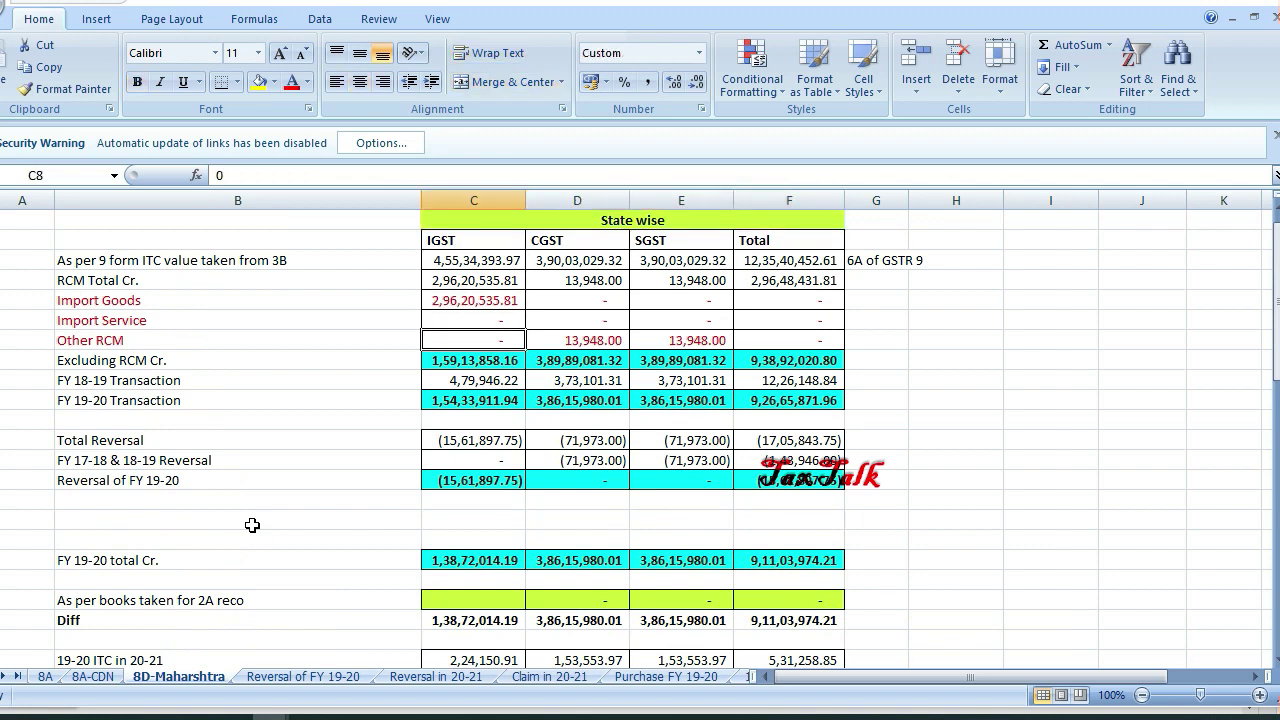
{"action": "key", "text": "Right"}
{"action": "key", "text": "Right"}
{"action": "key", "text": "Left"}
{"action": "key", "text": "Left"}
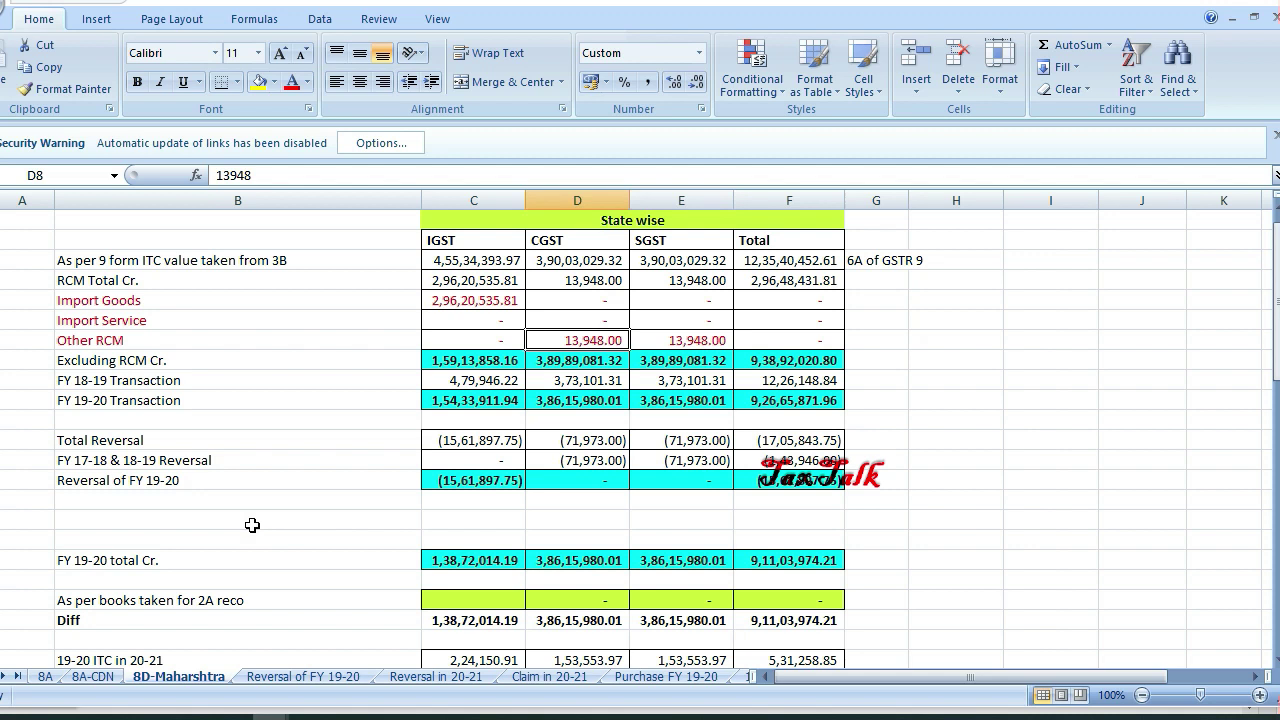
Step: Compare the Excluding RCM Cr. figures across the tax columns and check the FY 18-19 Transaction row beneath them
{"action": "key", "text": "Down"}
{"action": "key", "text": "Right"}
{"action": "key", "text": "Right"}
{"action": "key", "text": "Down"}
{"action": "key", "text": "Left"}
{"action": "key", "text": "Left"}
Step: Go back up through the RCM rows and the 3B ITC value to the State wise heading
{"action": "key", "text": "Up"}
{"action": "key", "text": "Up"}
{"action": "key", "text": "Up"}
{"action": "key", "text": "Up"}
{"action": "key", "text": "Up"}
{"action": "key", "text": "Up"}
{"action": "key", "text": "Up"}
{"action": "key", "text": "Up"}
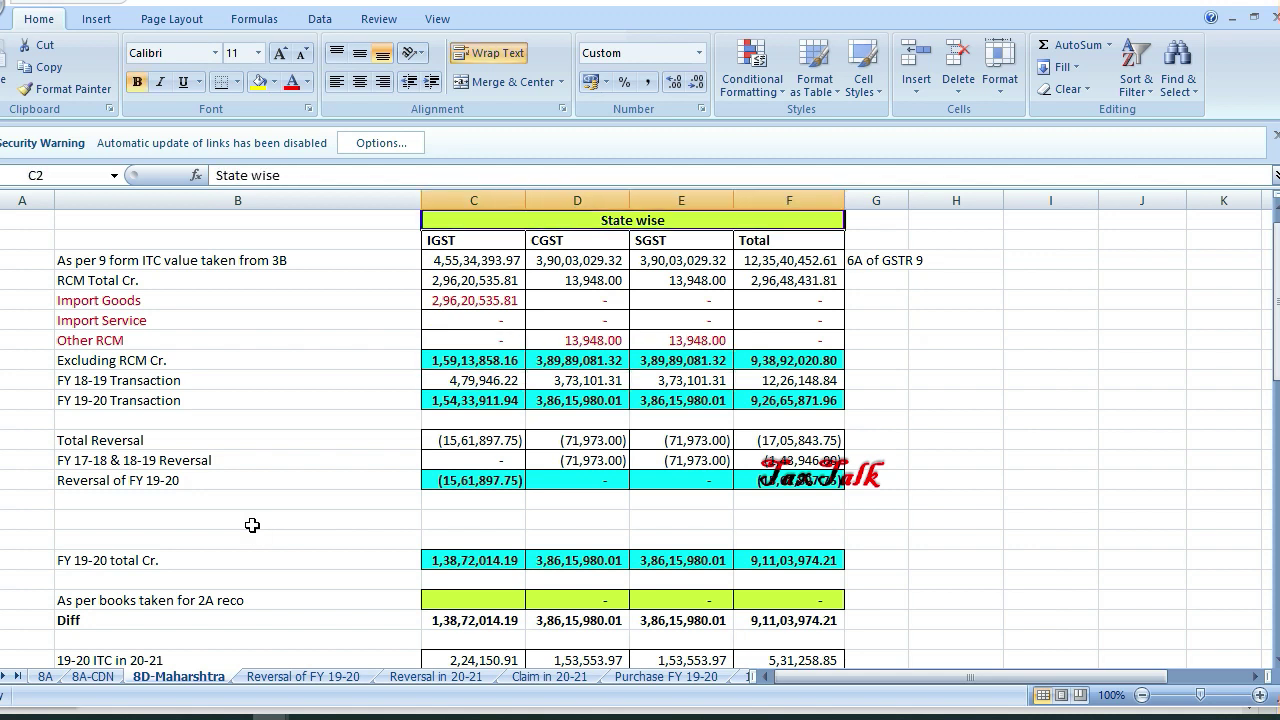